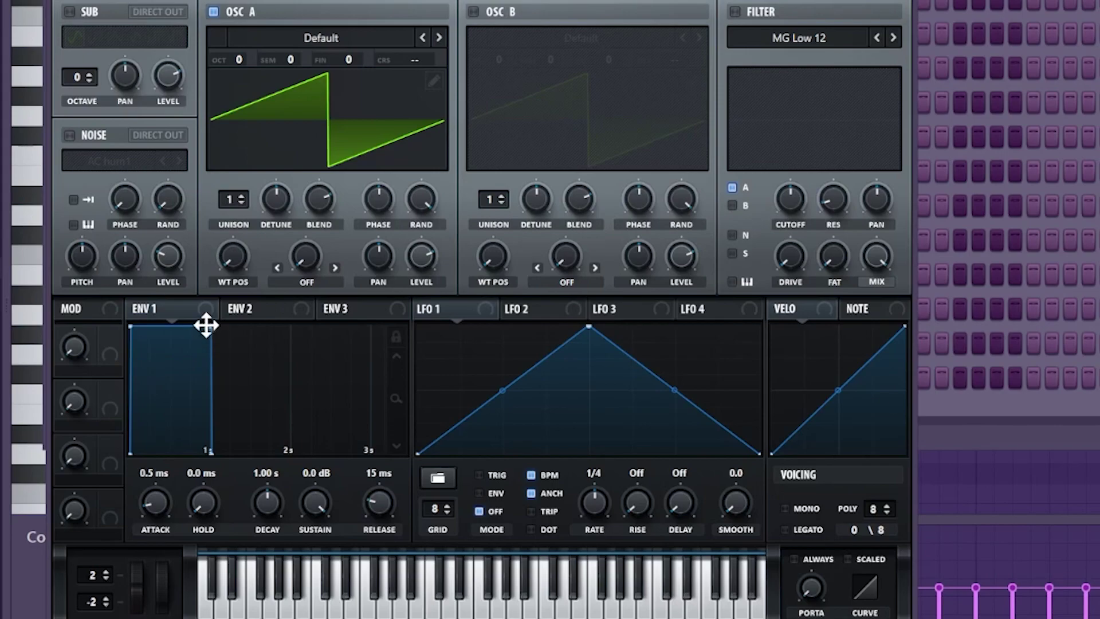
Shape Serum #9's Env 1 to a 1.14 s decay with no sustain, enable the Chorus effect and adjust its mix
drag(206, 325, 219, 521)
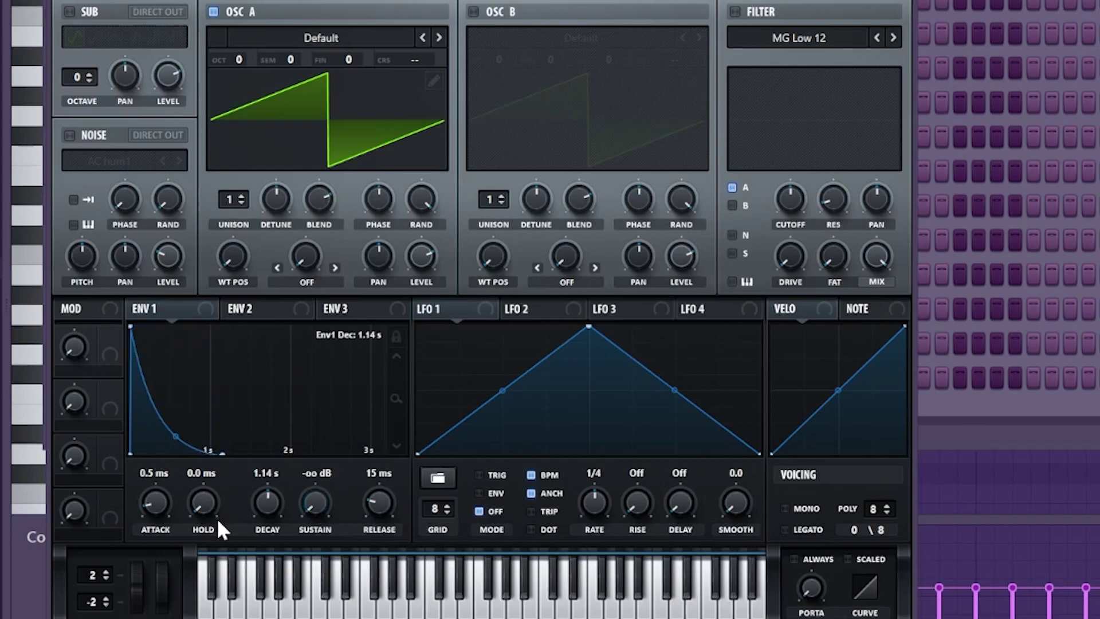
click(322, 0)
click(76, 130)
drag(818, 25, 755, 150)
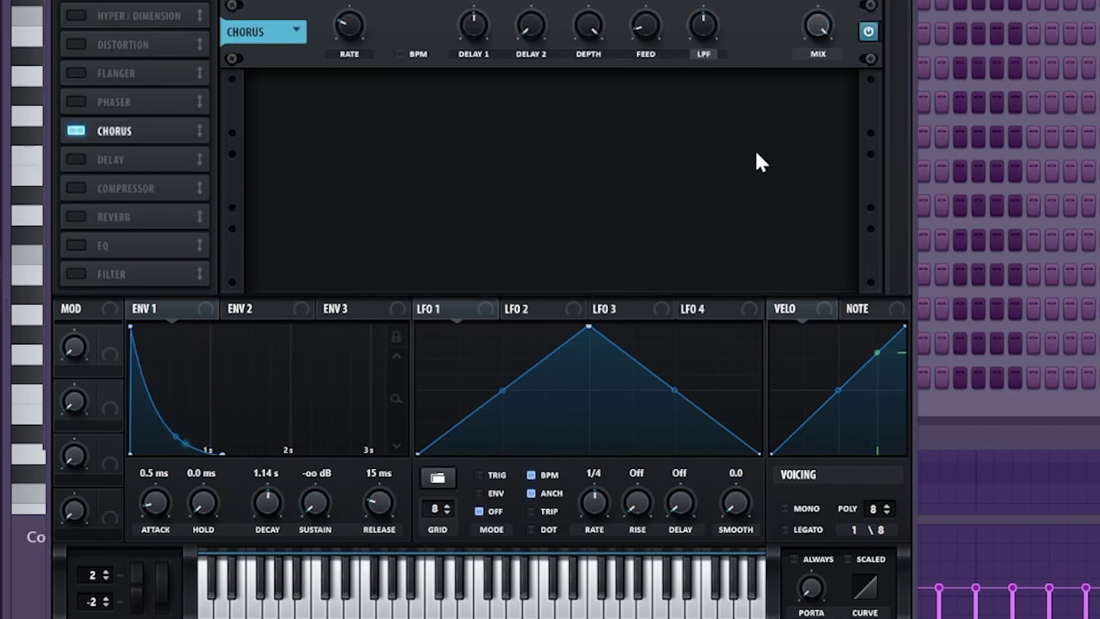
Delete the Serum #9 channel from the channel rack
right_click(300, 371)
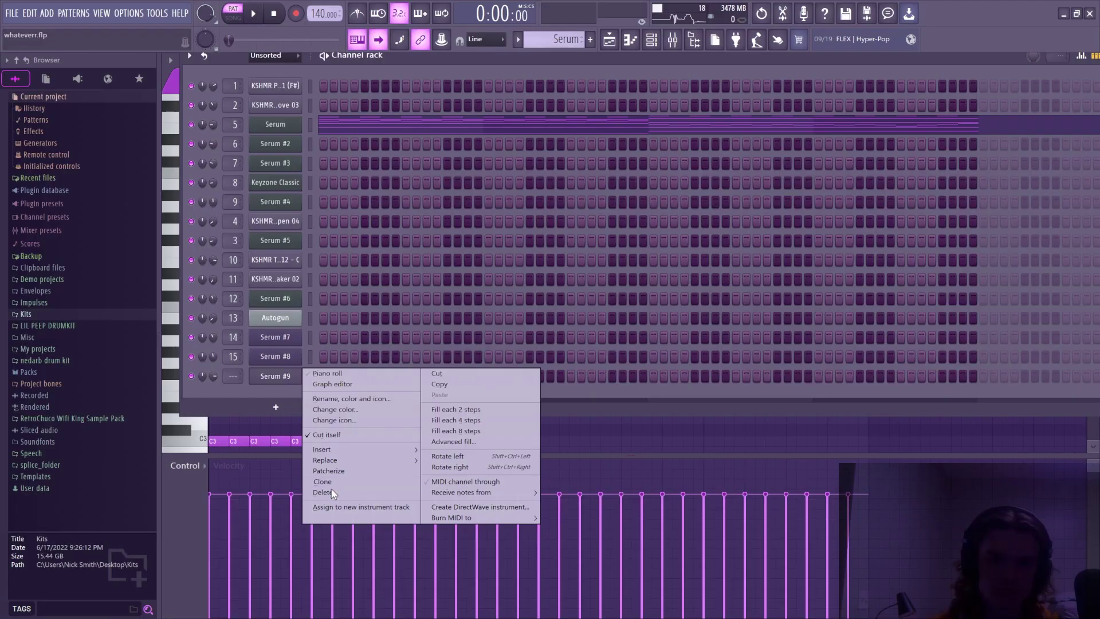
click(322, 493)
Open the Serum channel's piano roll, examine its repeated chord notes across bars 1 to 4 and play the pattern
right_click(287, 124)
click(338, 126)
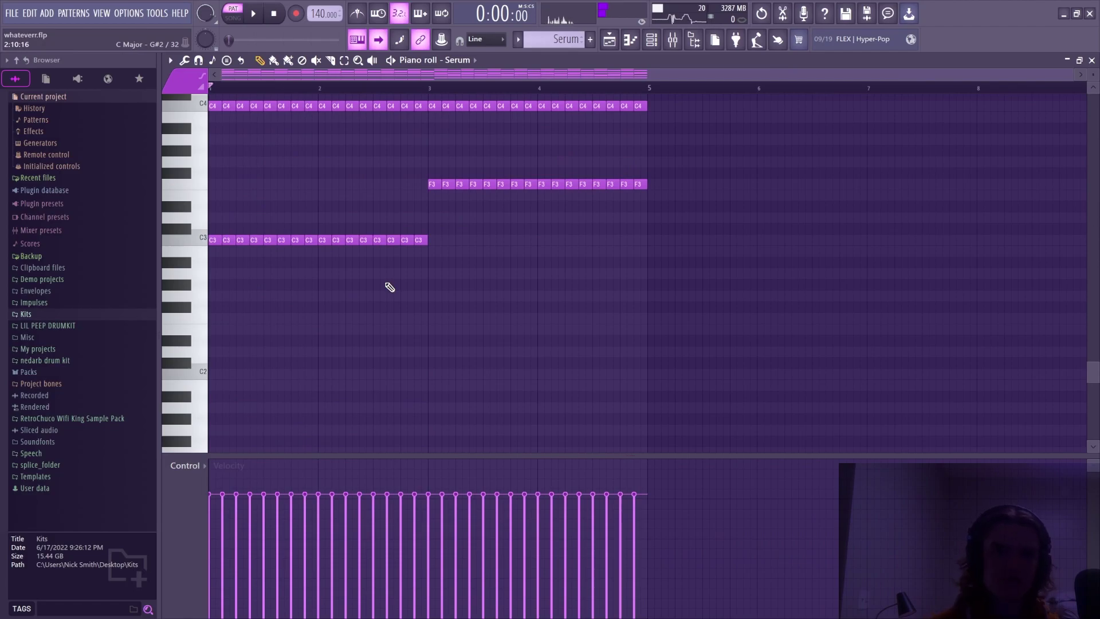
scroll(381, 258, up, 6)
scroll(373, 212, up, 1)
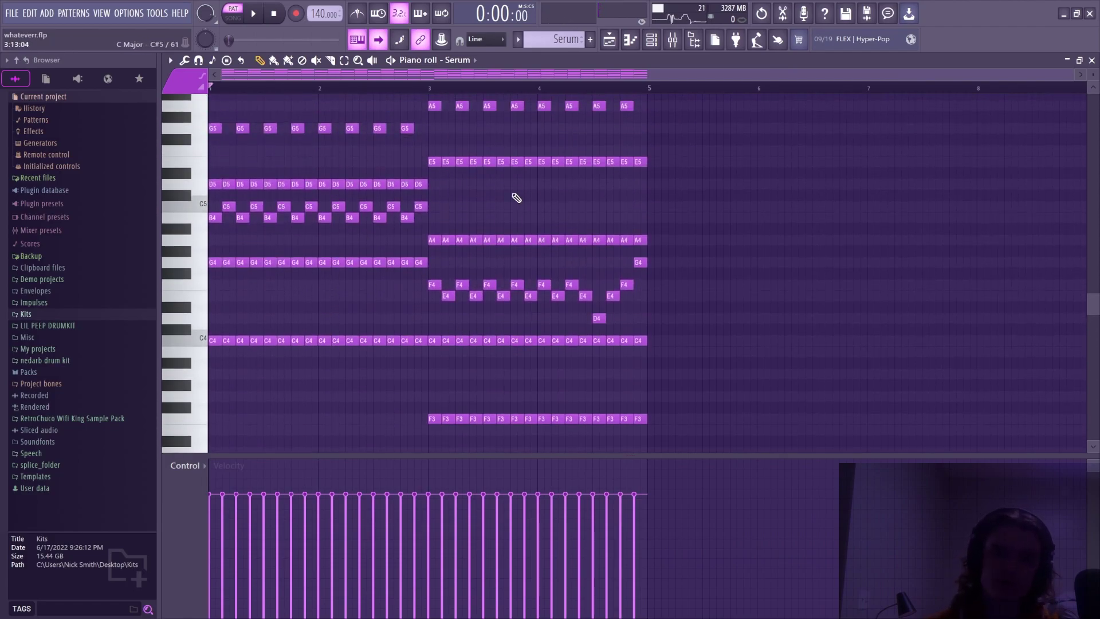
scroll(224, 253, up, 1)
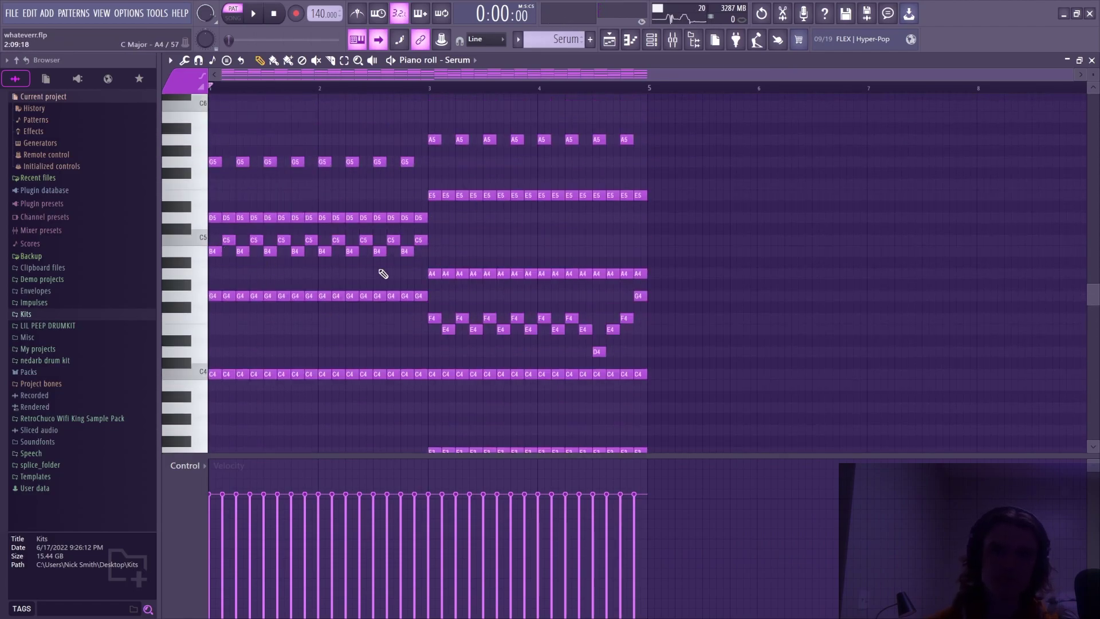
scroll(277, 78, up, 3)
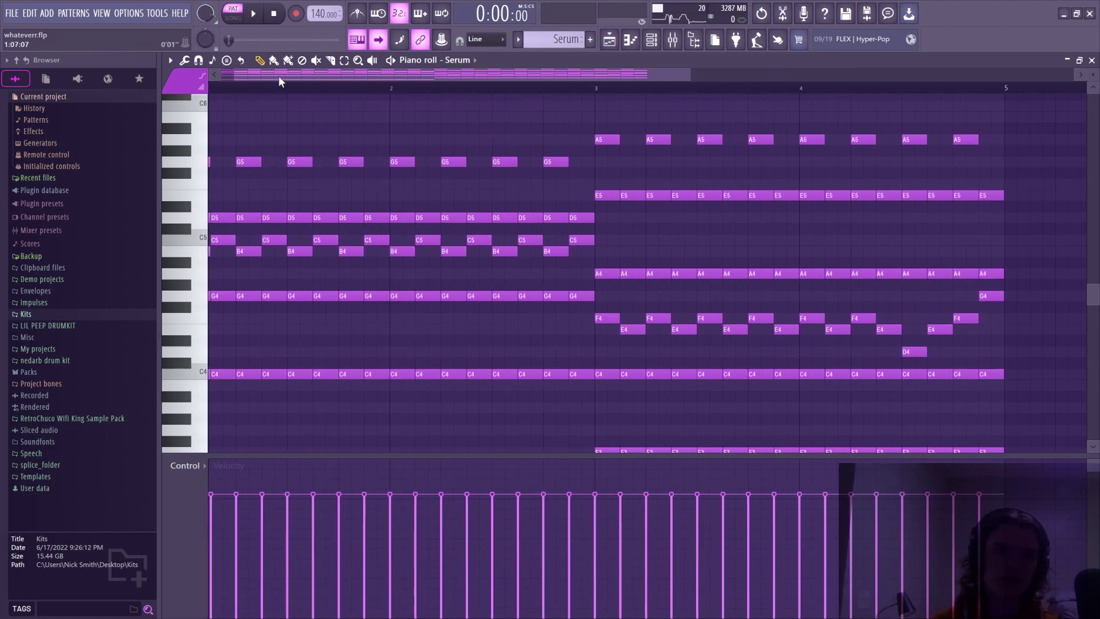
drag(255, 79, 241, 78)
scroll(338, 157, down, 3)
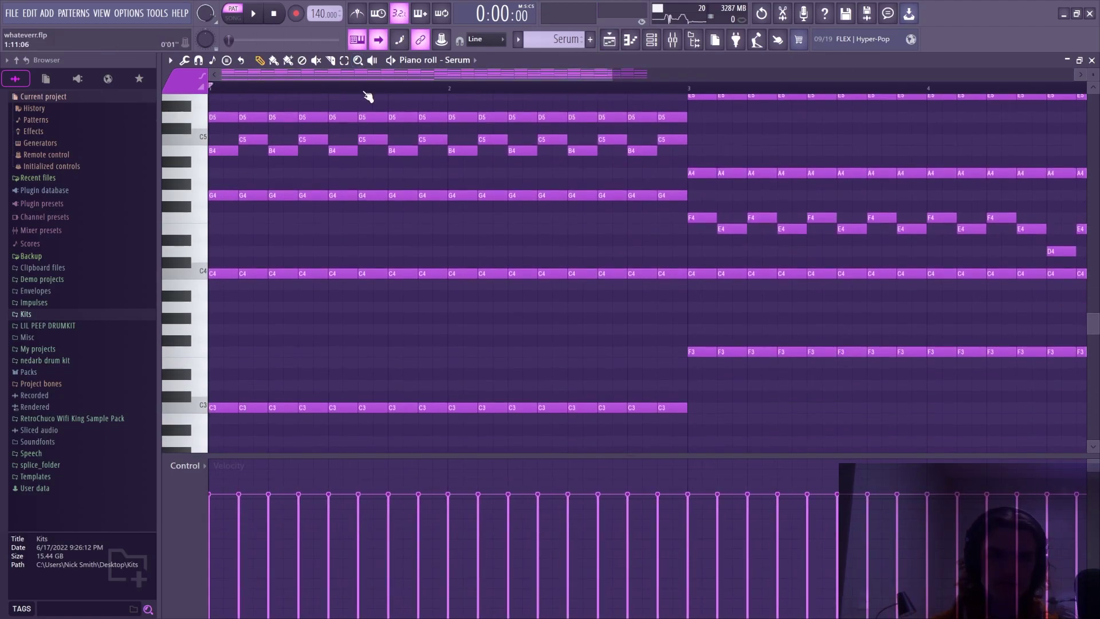
scroll(832, 201, down, 2)
key(space)
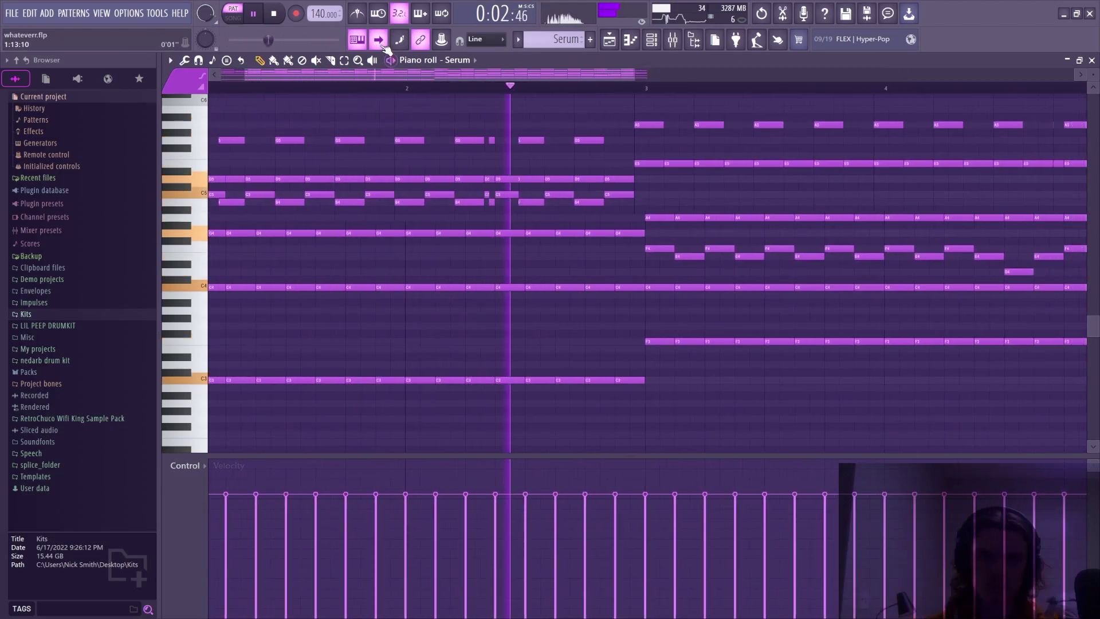
key(space)
Select the Serum #2 pattern from Track 3 of the playlist, switch playback to pattern mode and show its notes in the piano roll
key(F5)
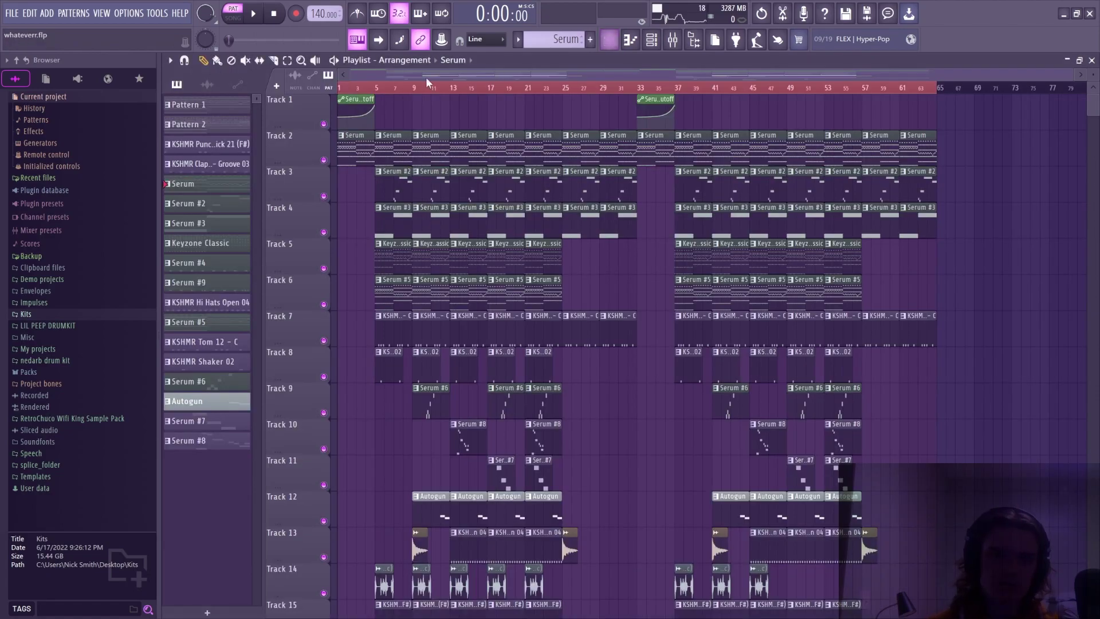
scroll(375, 90, up, 3)
drag(409, 75, 346, 80)
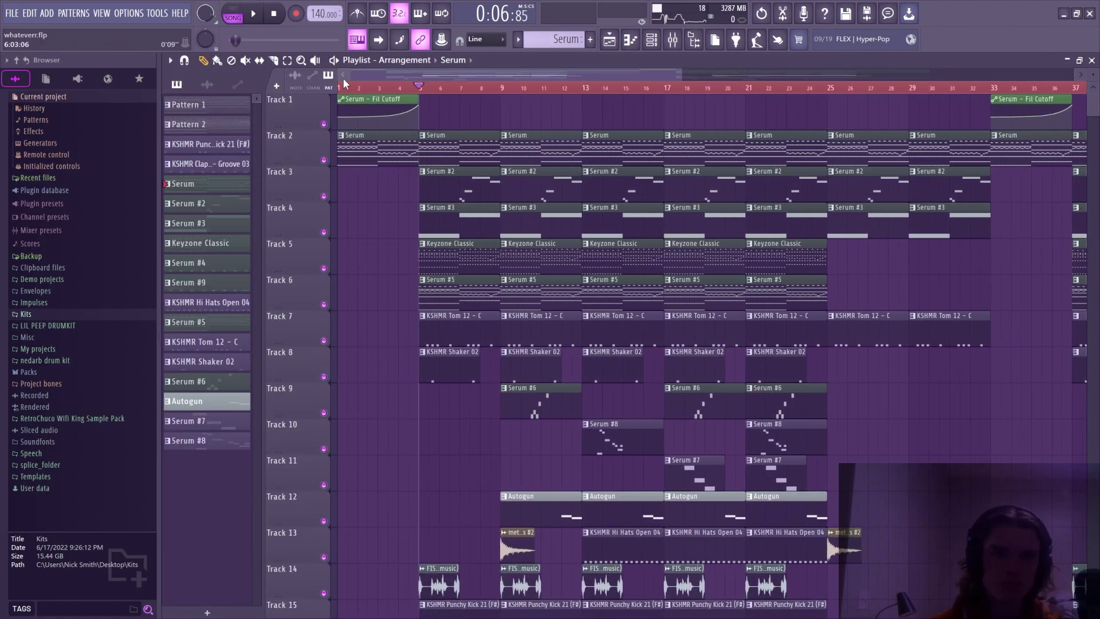
scroll(427, 90, up, 3)
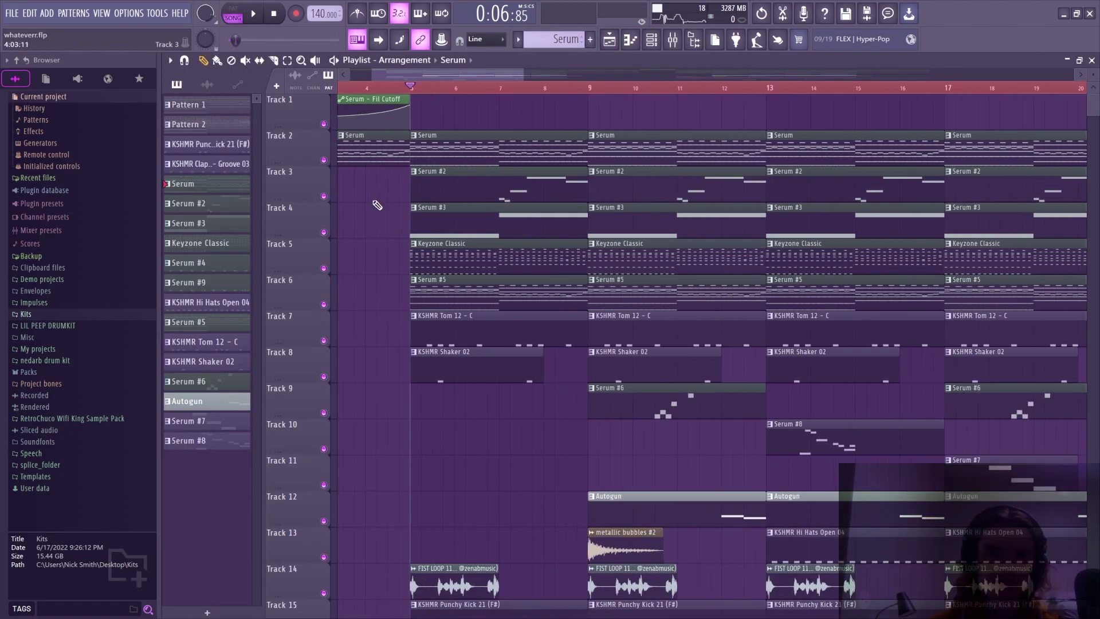
click(435, 190)
click(233, 13)
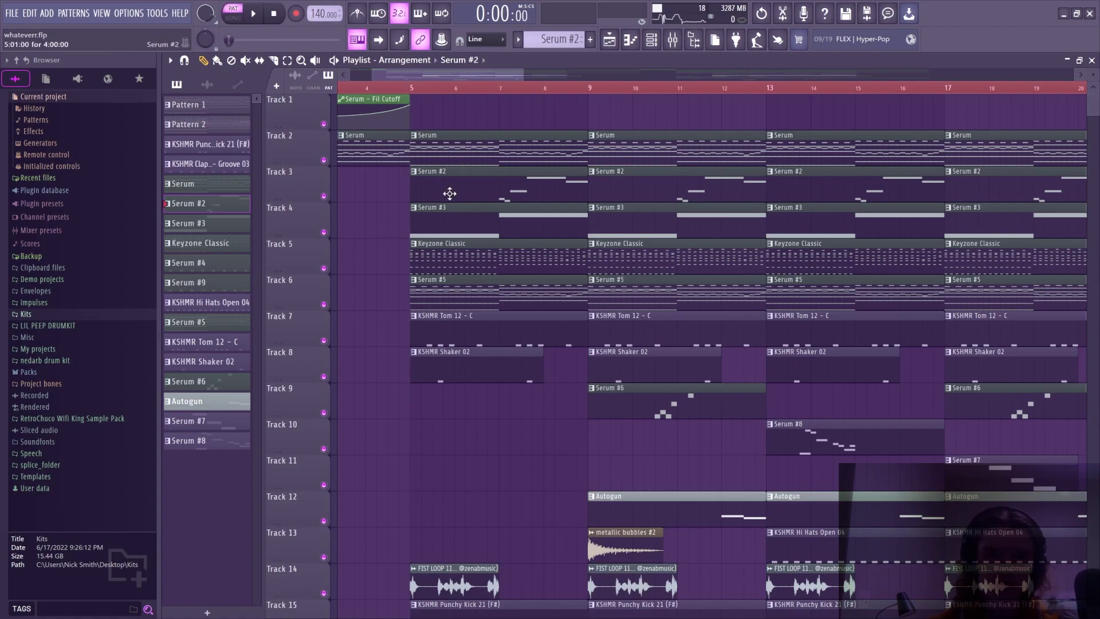
double_click(450, 194)
scroll(440, 97, down, 4)
scroll(442, 90, down, 3)
scroll(469, 164, up, 4)
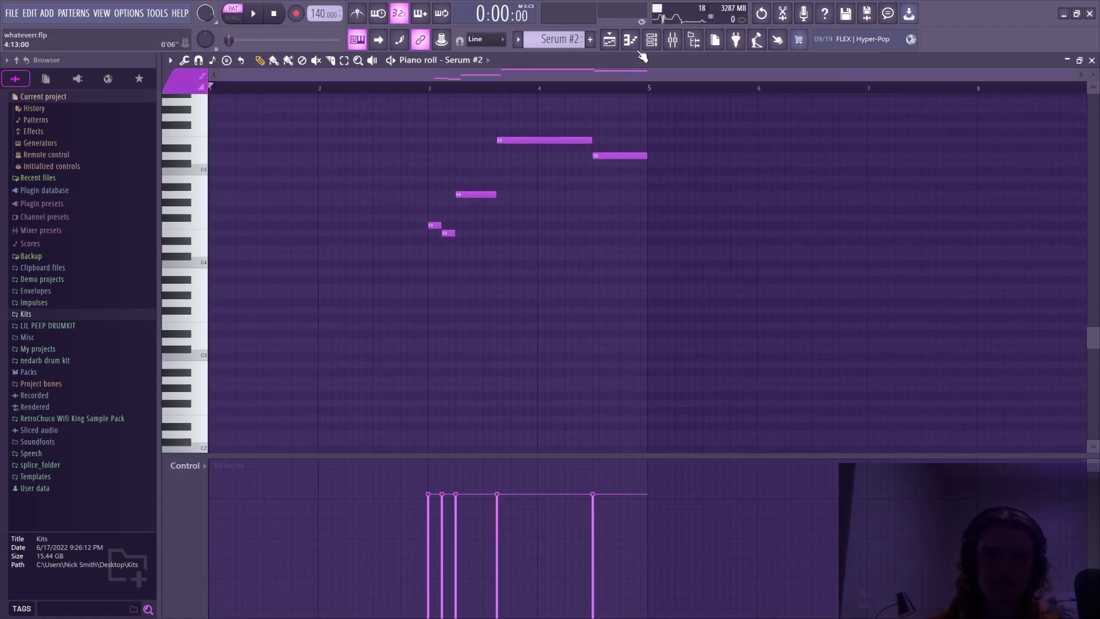
Open the Serum #2 instrument, audition its sound and review its oscillator and effects settings
click(651, 47)
click(270, 140)
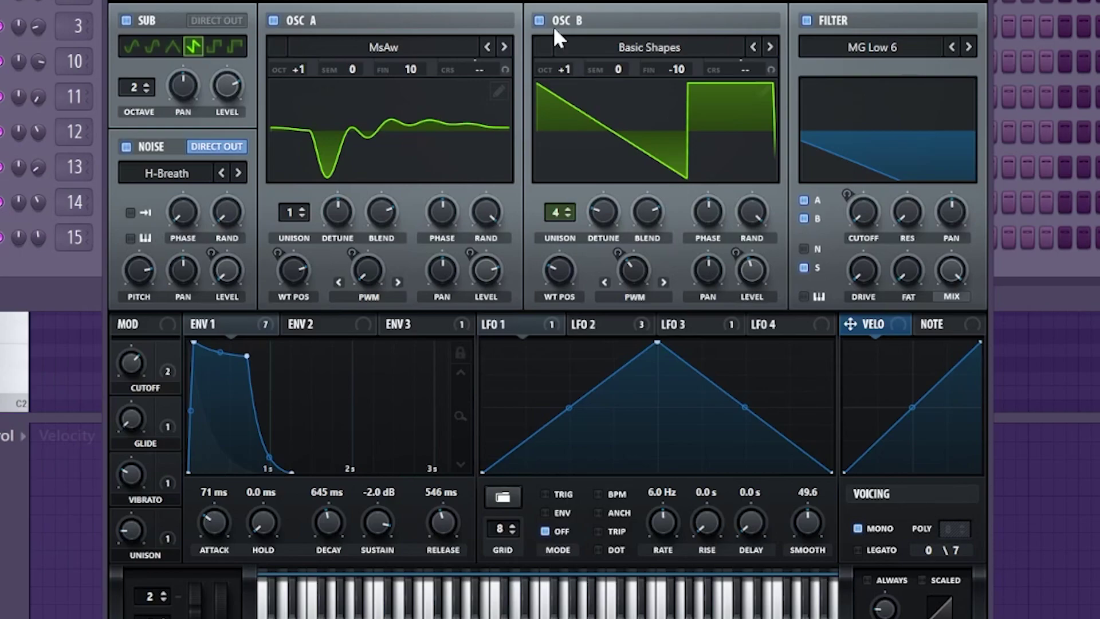
key(space)
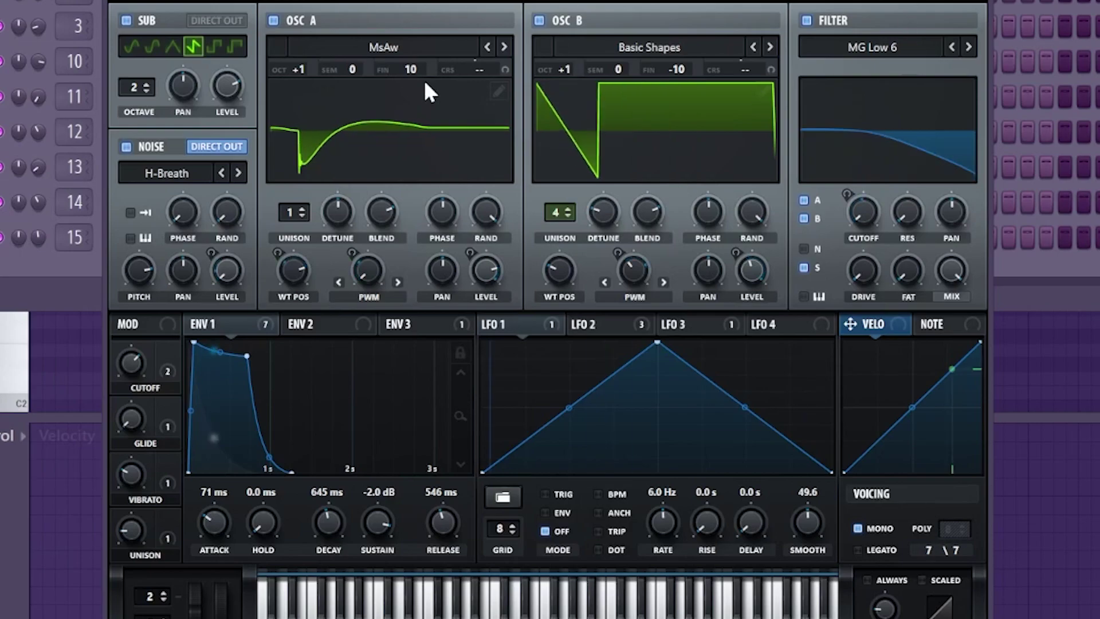
click(339, 1)
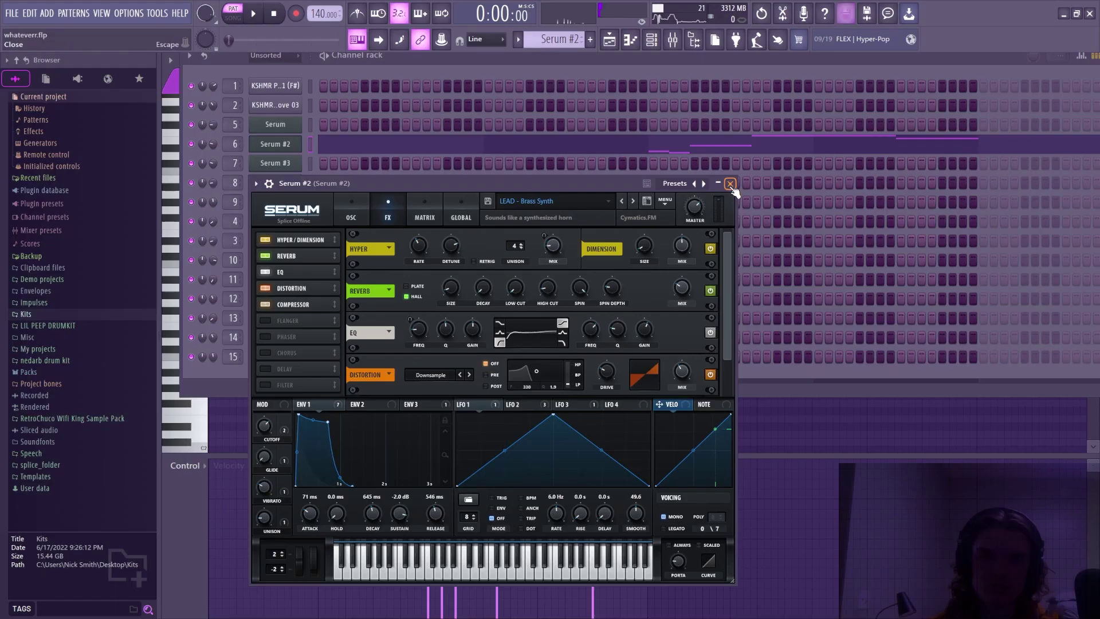
click(263, 134)
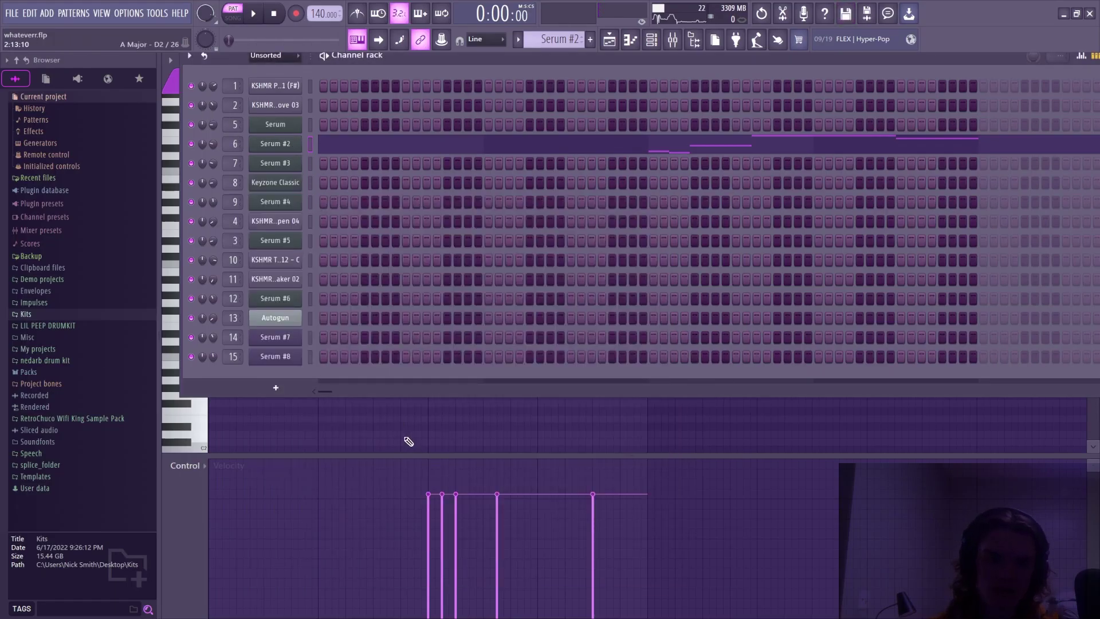
Locate the start of the Serum #2 melody at bar 7 of the playlist, and play its notes in the piano roll
key(F6)
key(F5)
click(500, 93)
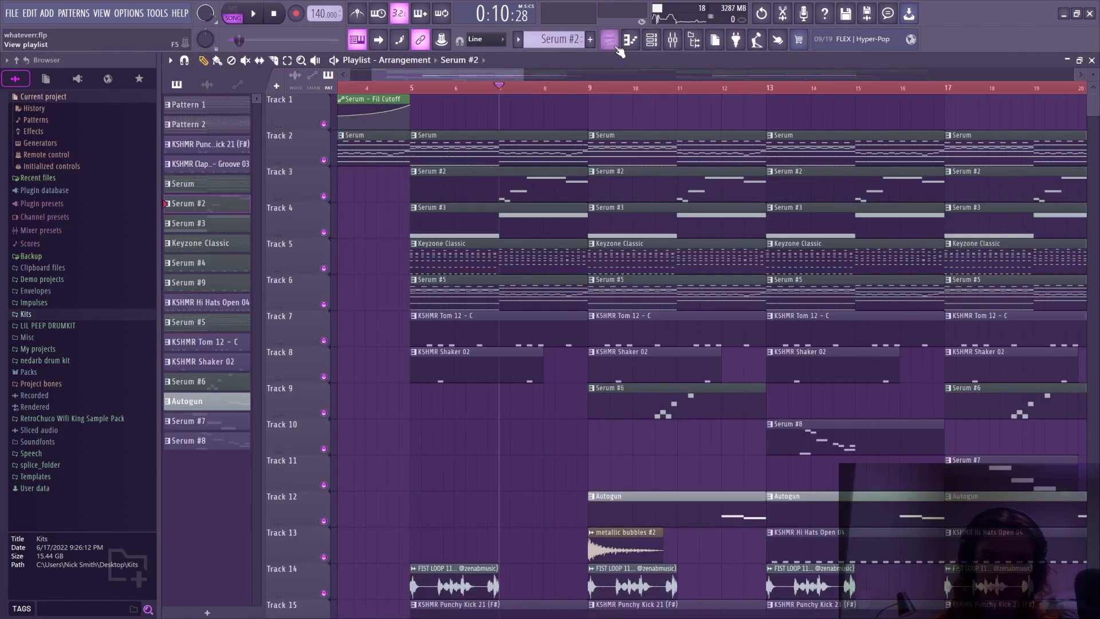
key(F7)
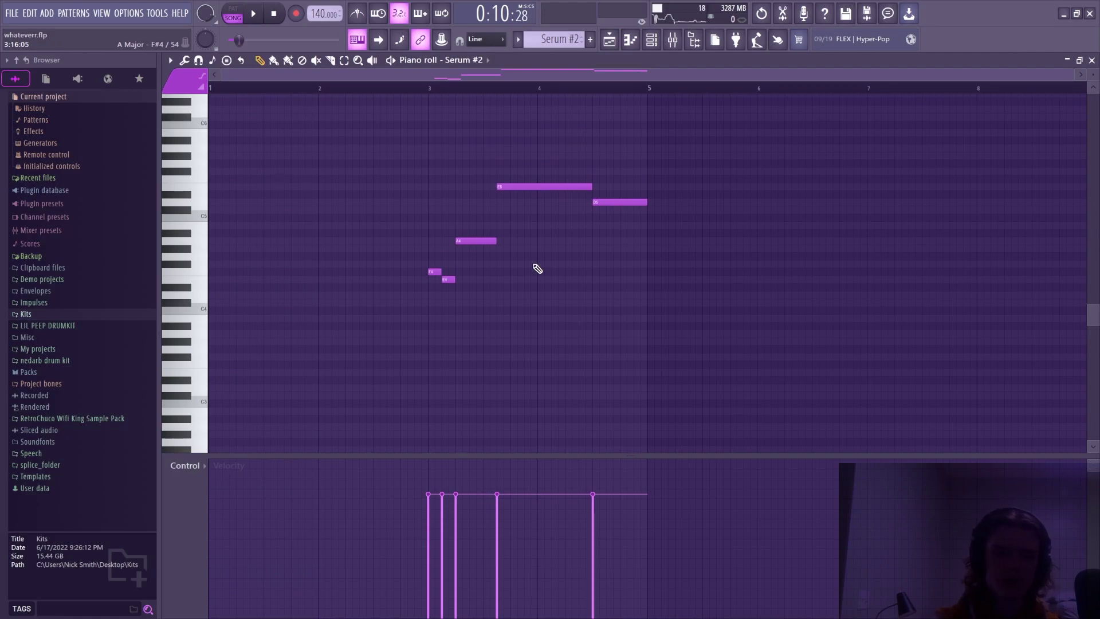
key(space)
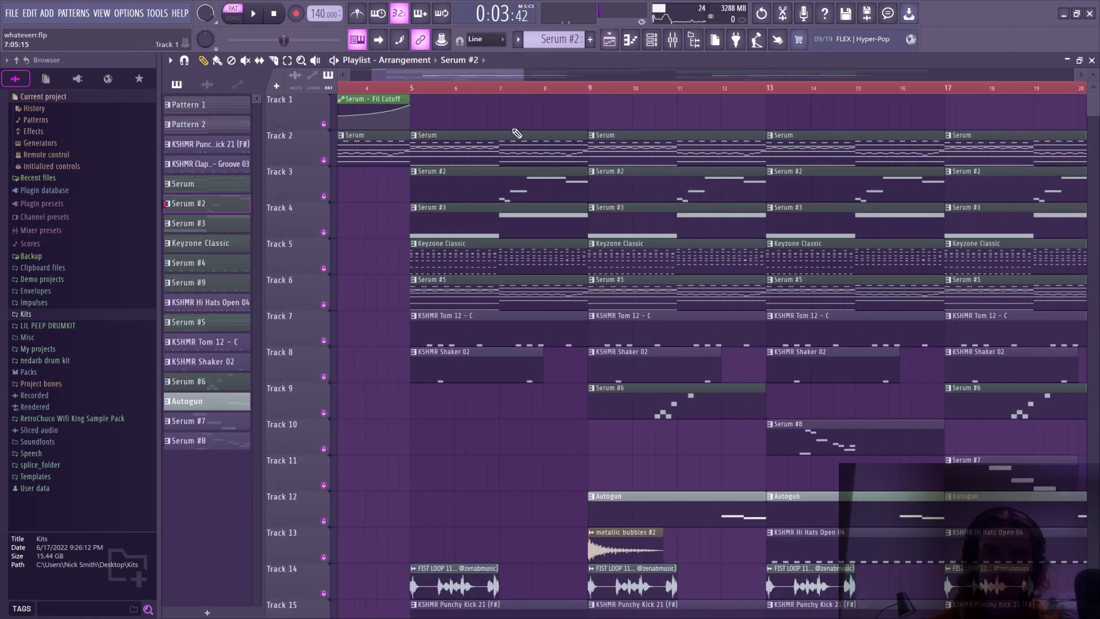
Select the Serum #3 pattern from Track 4 of the playlist and show its notes in the piano roll in pattern mode
click(413, 89)
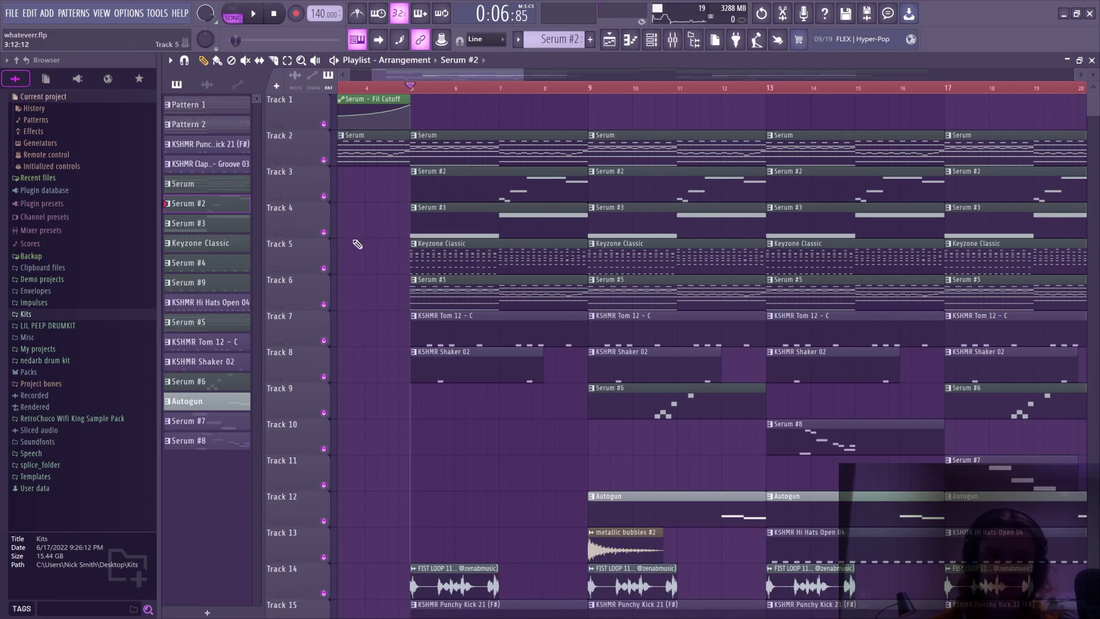
click(443, 218)
click(234, 14)
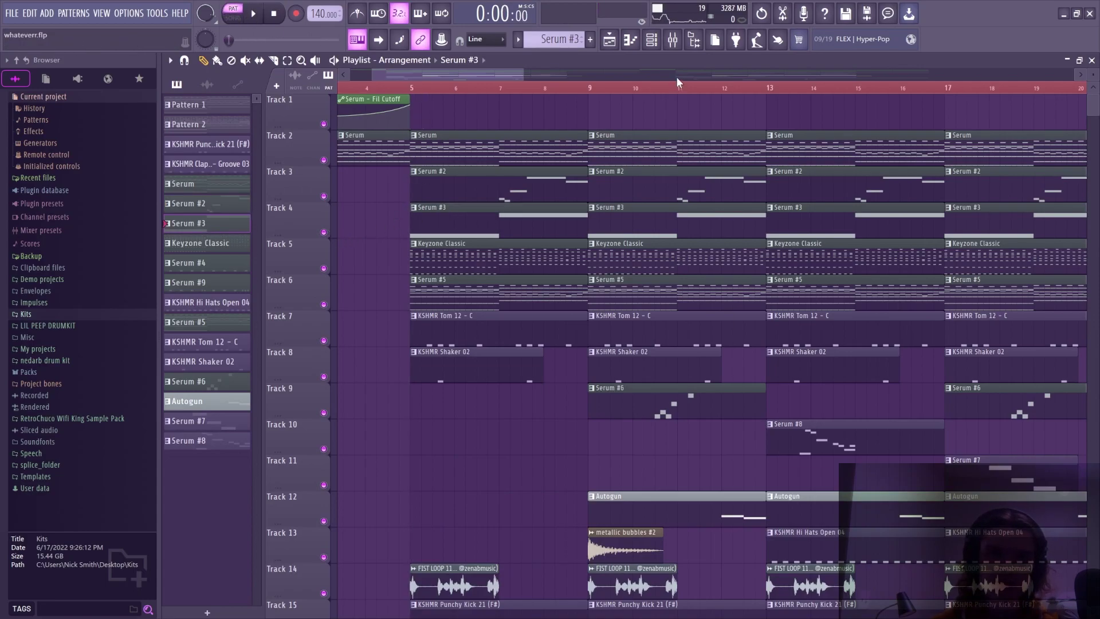
key(F7)
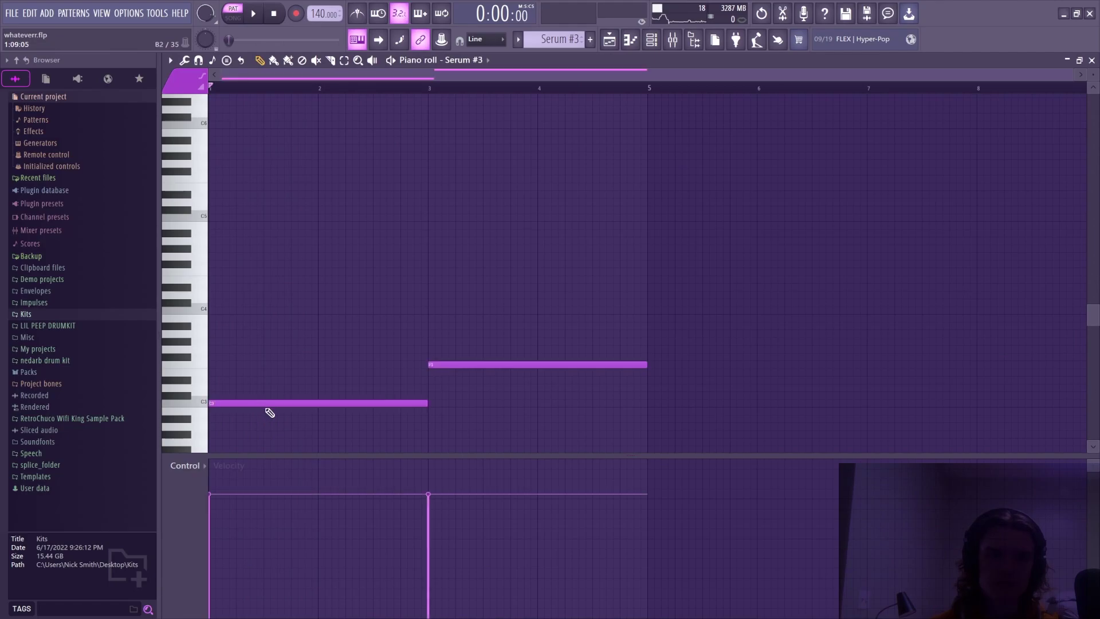
Review the Serum #3 instrument's oscillator and effects settings, and play its two long notes in the piano roll
click(653, 42)
click(277, 162)
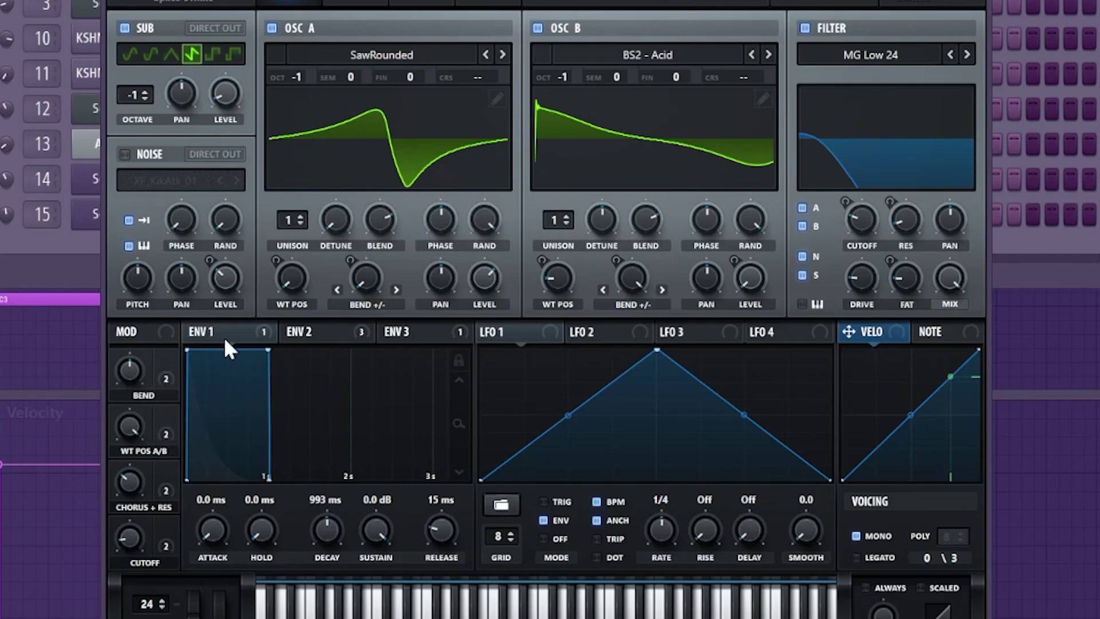
click(363, 3)
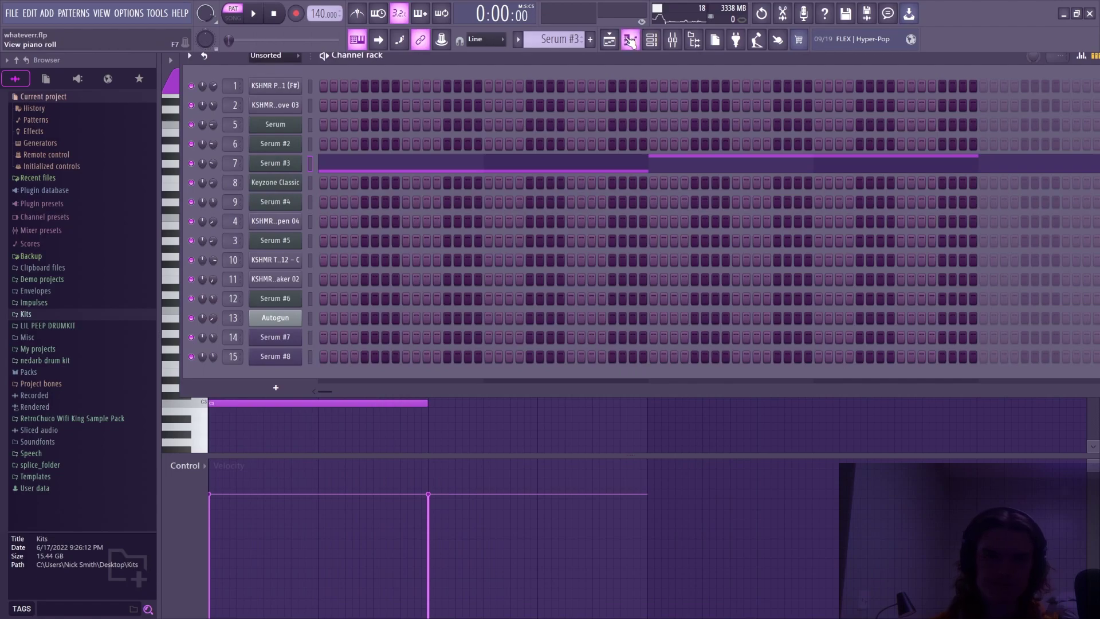
click(630, 40)
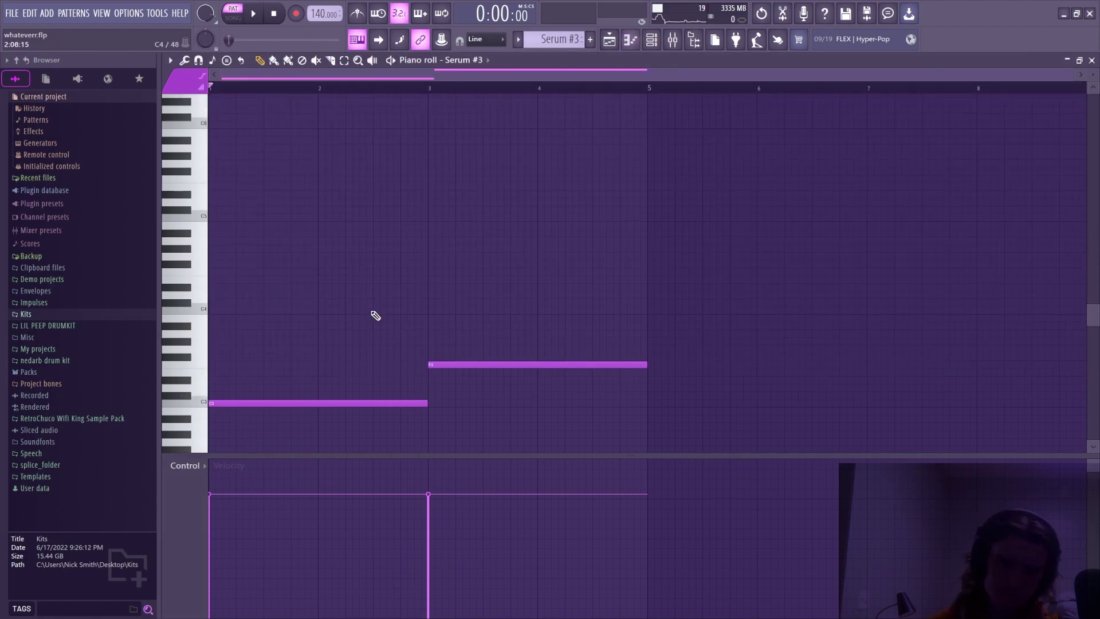
key(space)
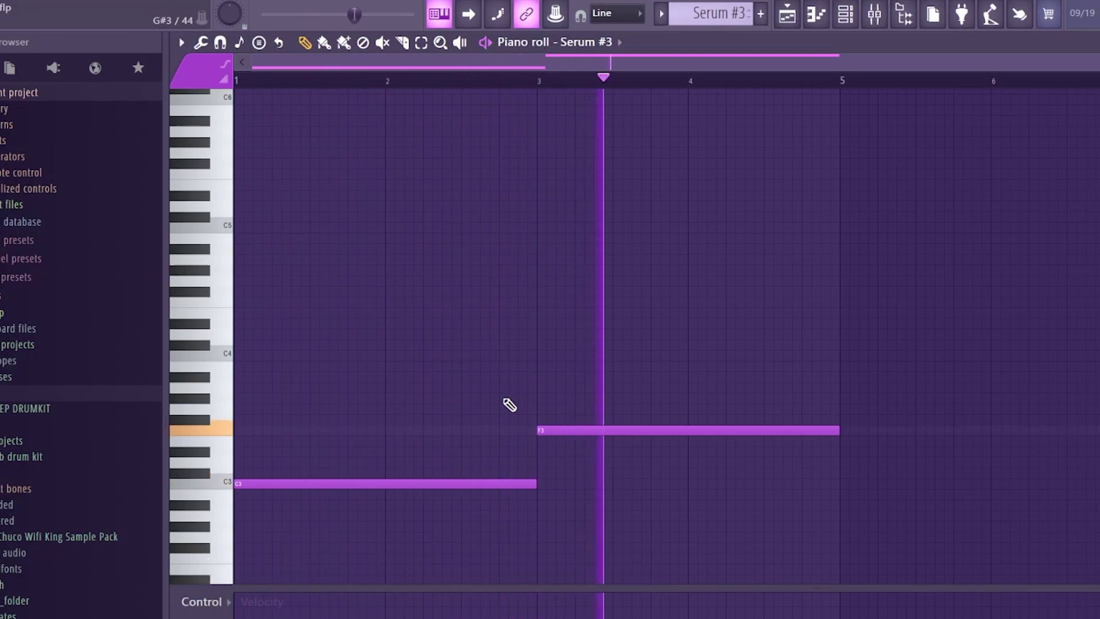
Select the Keyzone Classic pattern from Track 5 of the playlist and open the Keyzone Classic instrument
key(F5)
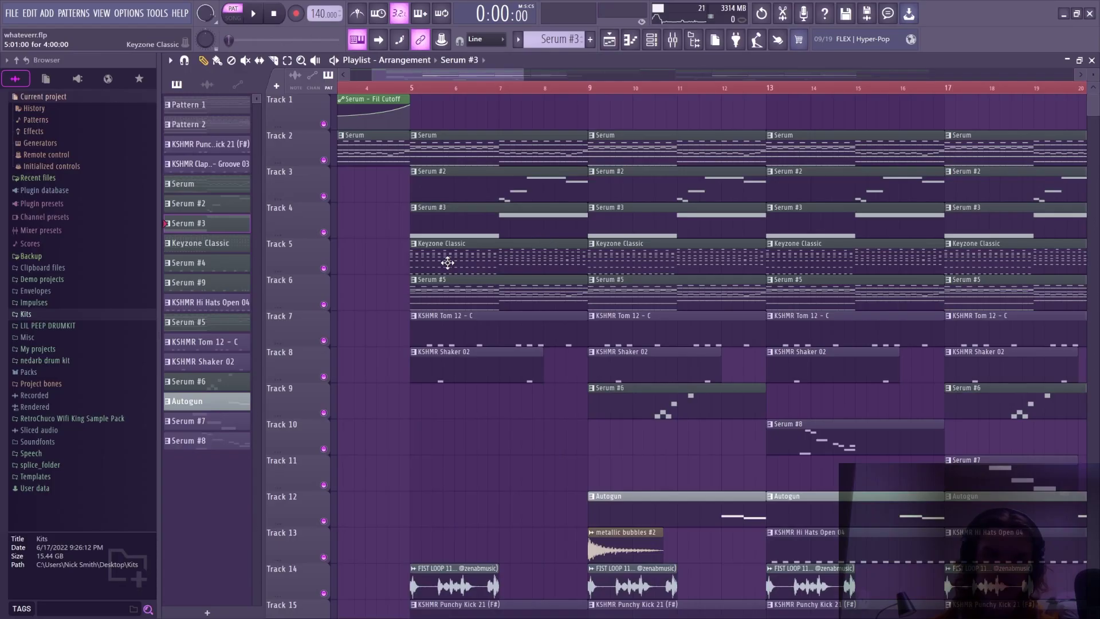
click(447, 263)
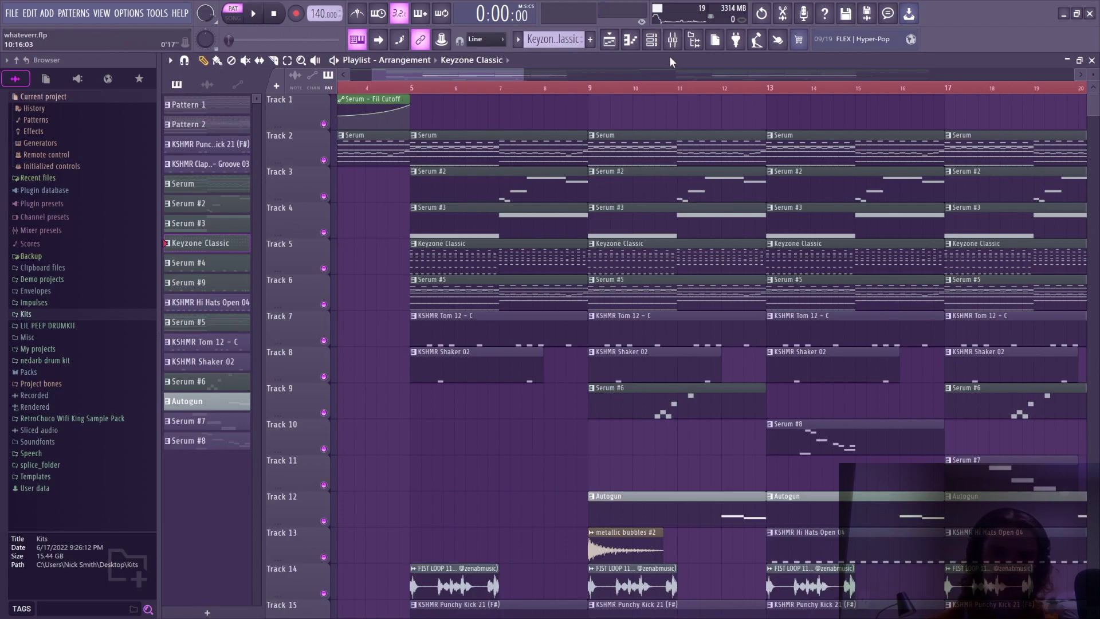
click(651, 39)
click(289, 183)
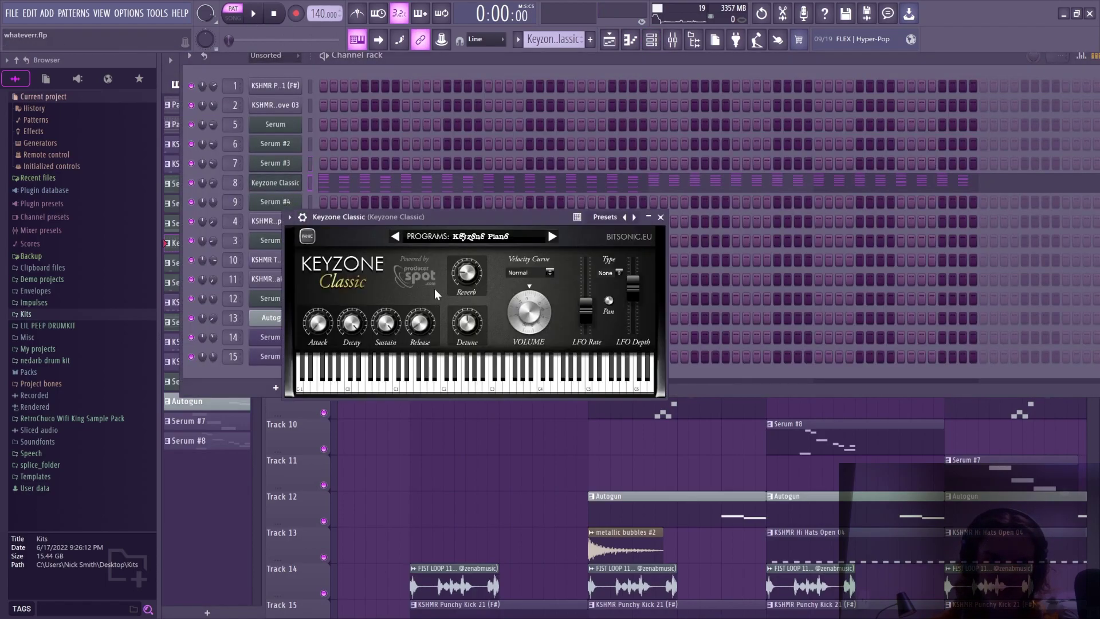
Examine the Keyzone Classic pattern's short repeated chord notes in the piano roll
key(F7)
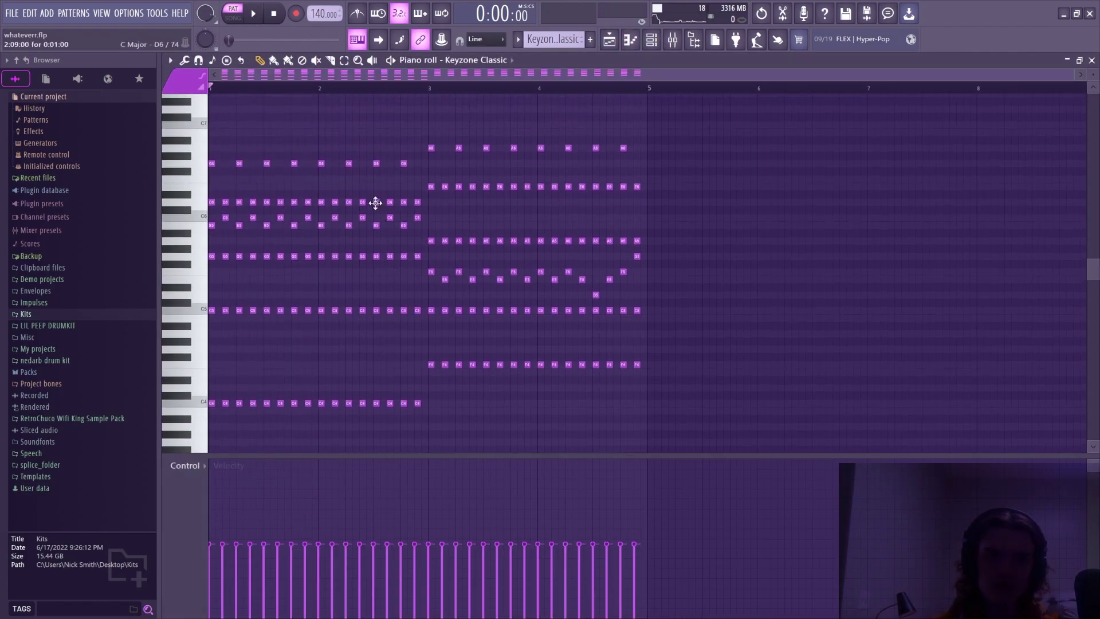
scroll(401, 316, down, 6)
scroll(440, 321, up, 5)
click(610, 40)
scroll(373, 196, up, 4)
scroll(400, 252, down, 4)
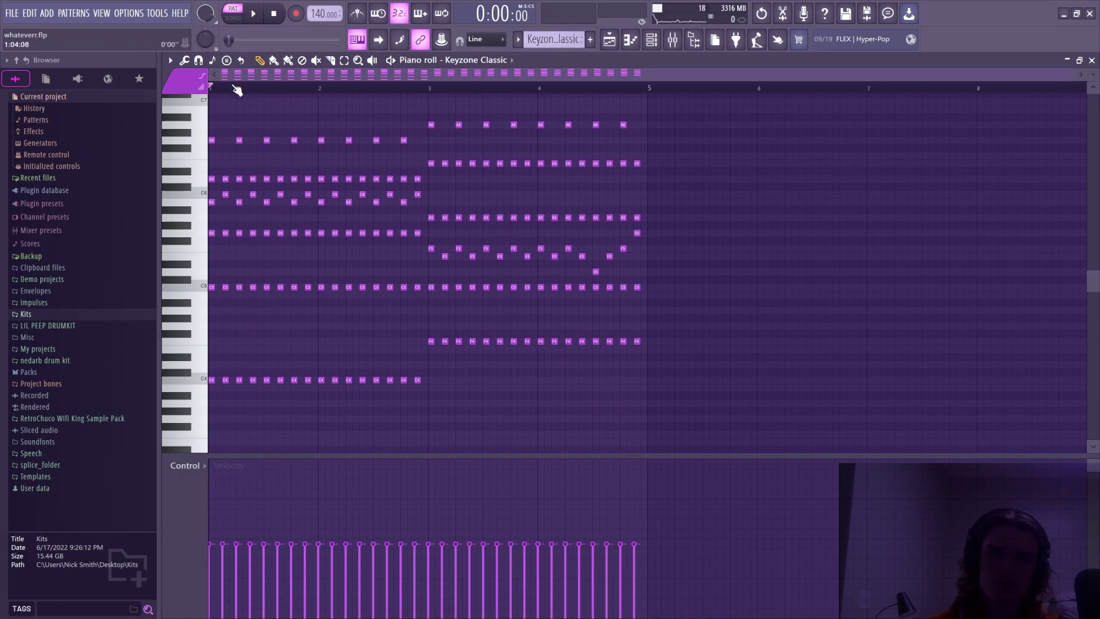
scroll(237, 90, up, 3)
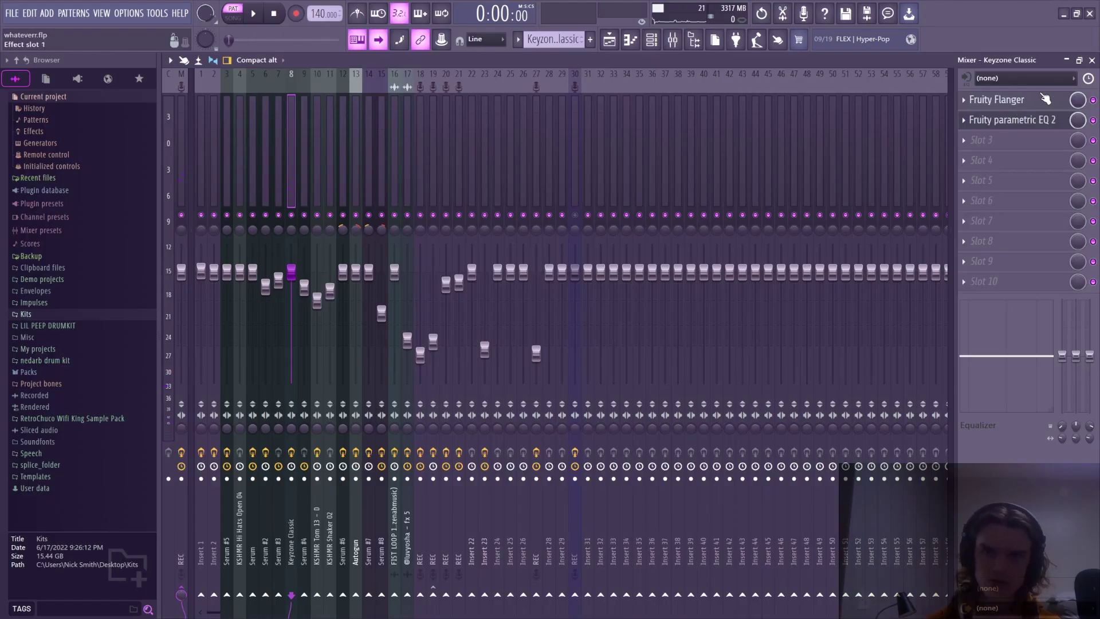
Open the Fruity Flanger settings on the Keyzone Classic mixer track
click(999, 100)
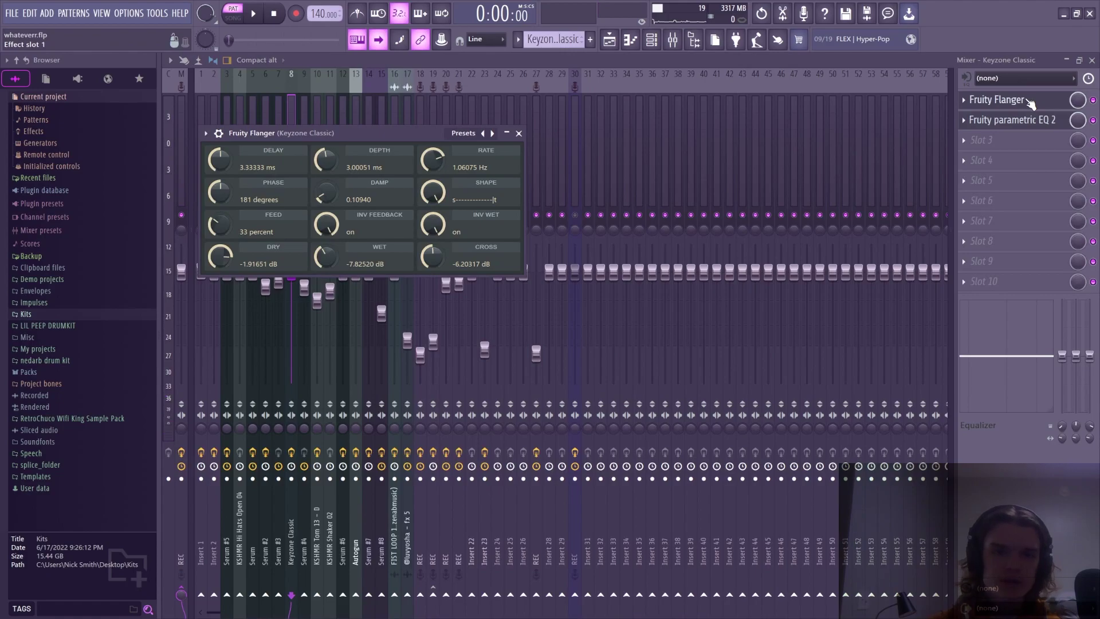
Review the Fruity parametric EQ 2 curve on the Keyzone Classic mixer track, close it and return to the playlist
click(1027, 101)
click(1012, 119)
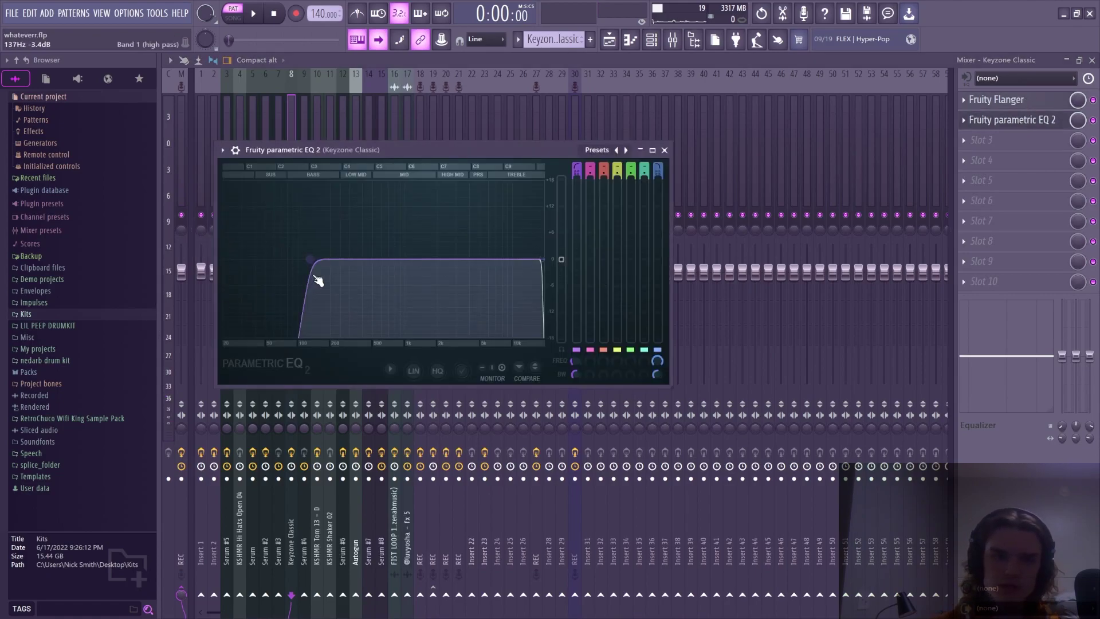
click(666, 150)
key(F6)
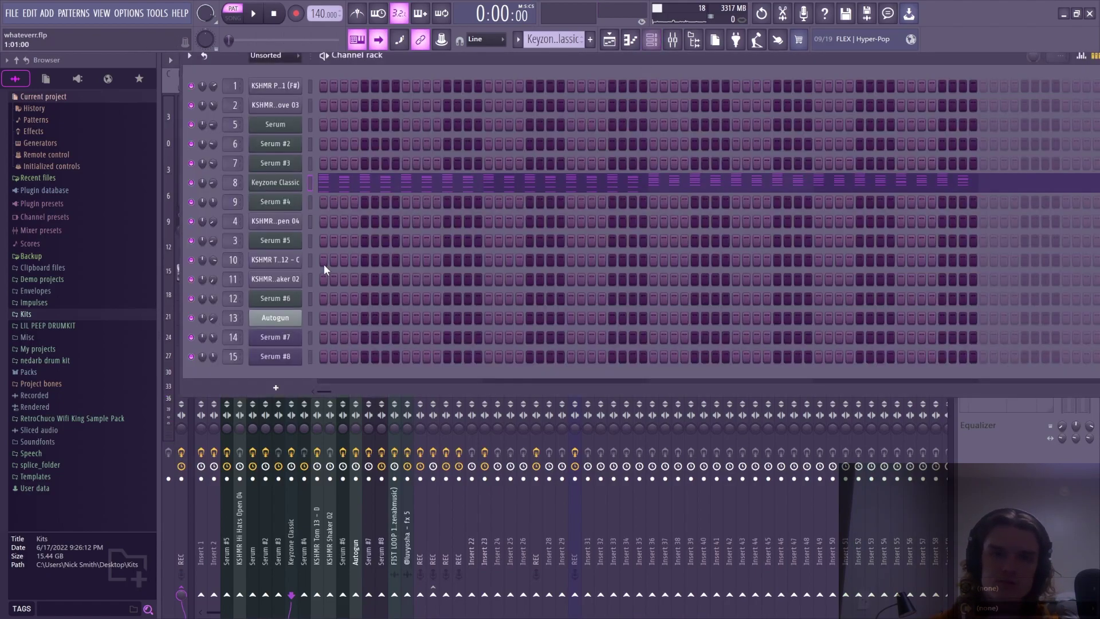
key(F5)
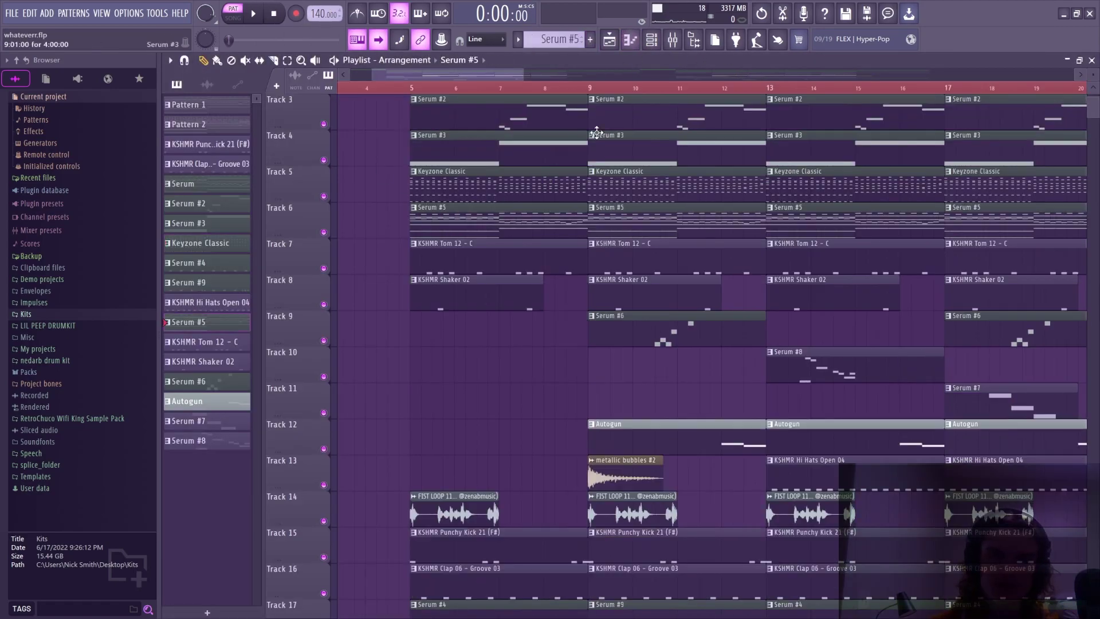
Open the Serum #5 instrument, audition a note with its KEYS - Bell Tower preset, and close it
key(F6)
click(274, 243)
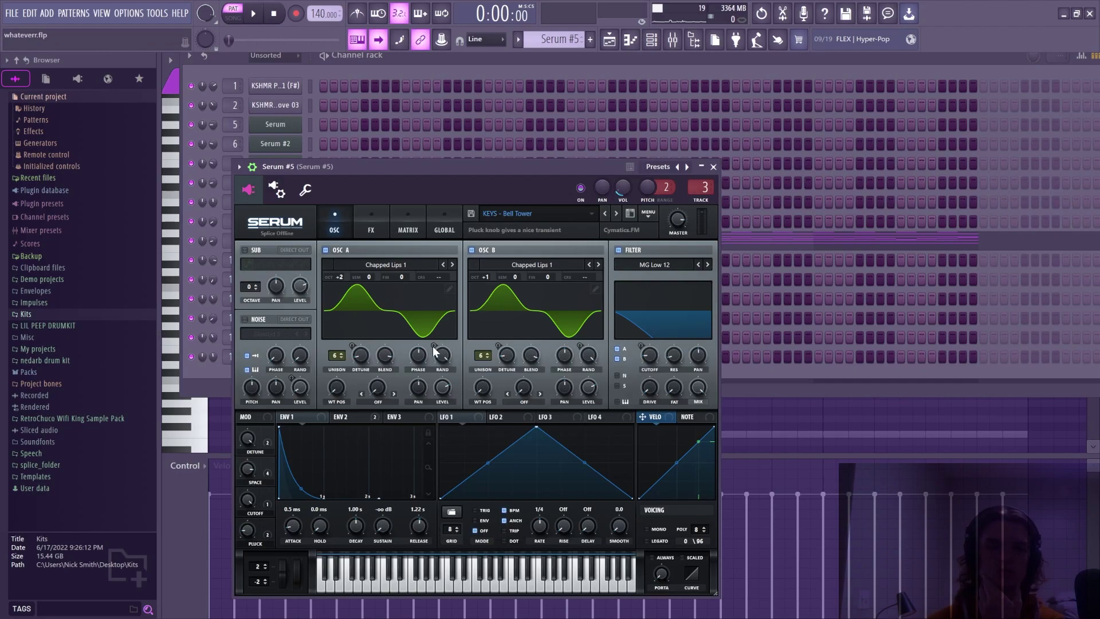
key(g)
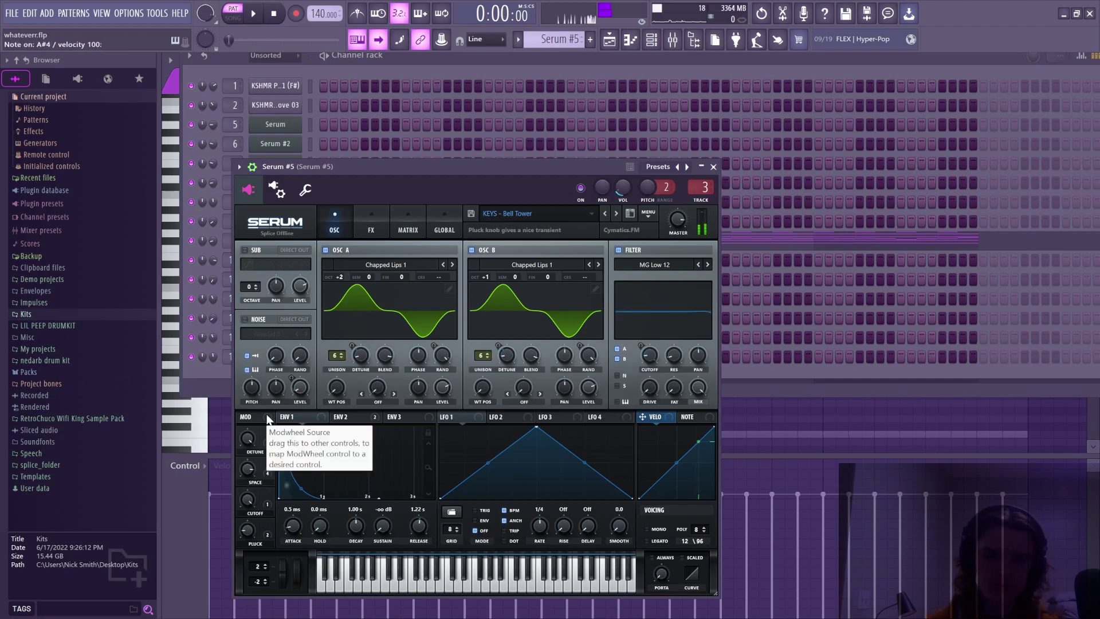
click(713, 166)
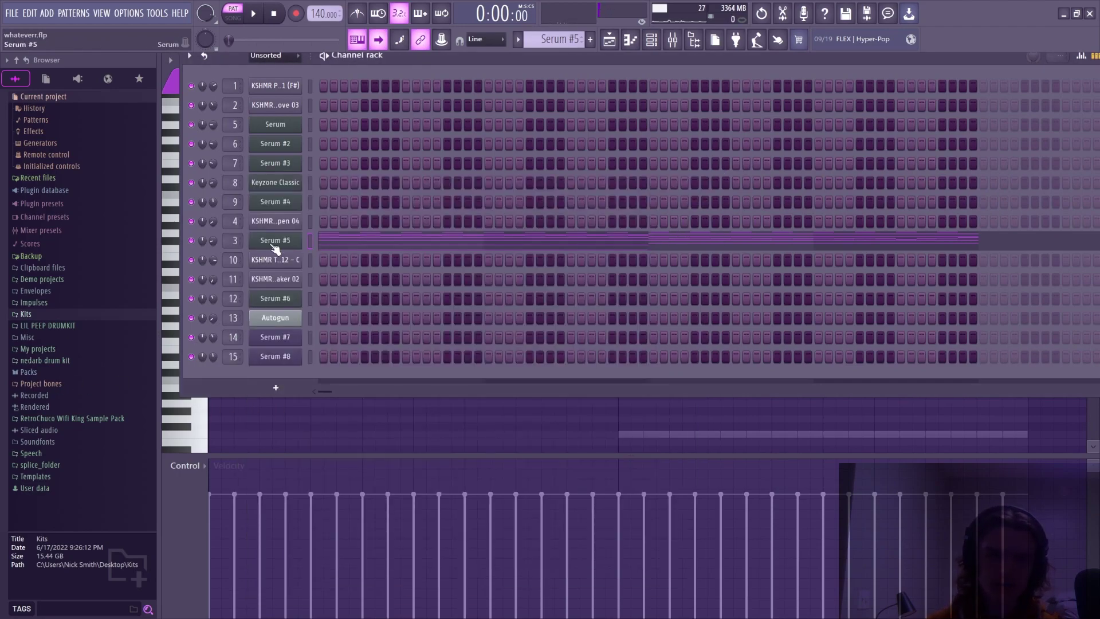
Open the Serum #5 pattern in the piano roll and play its repeated chord notes
right_click(274, 243)
click(290, 247)
scroll(471, 89, down, 3)
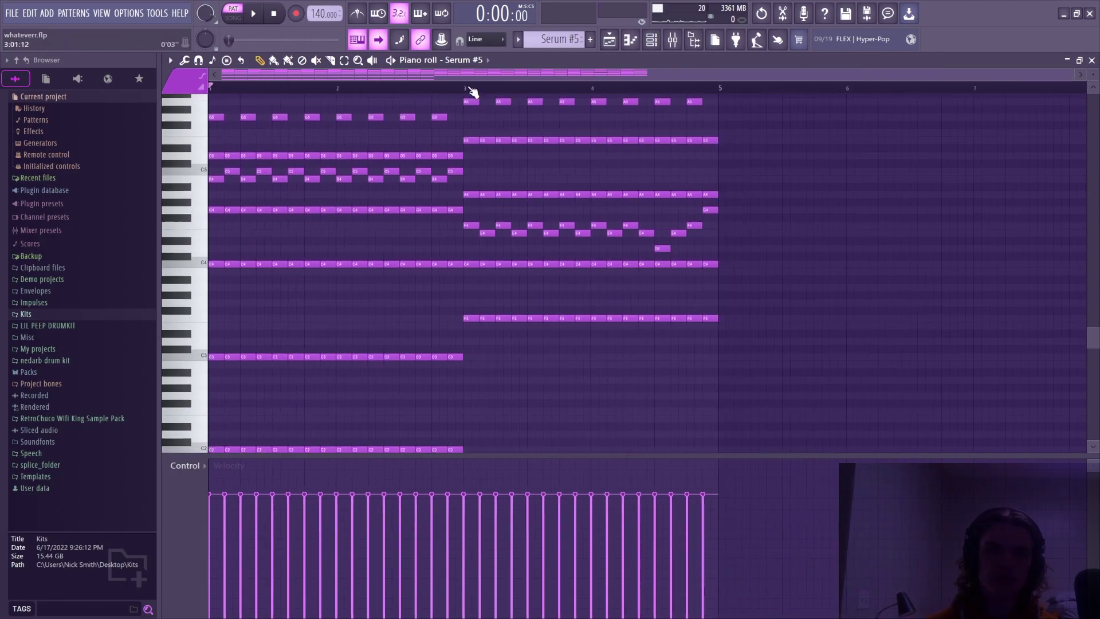
scroll(481, 309, down, 1)
scroll(467, 321, up, 2)
key(space)
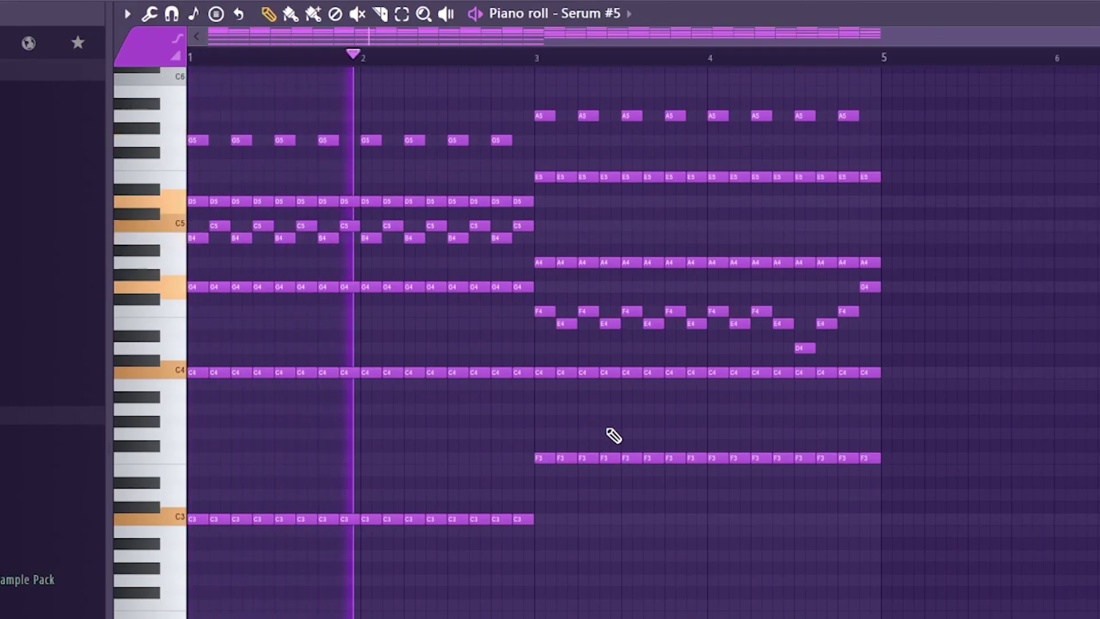
scroll(611, 436, up, 2)
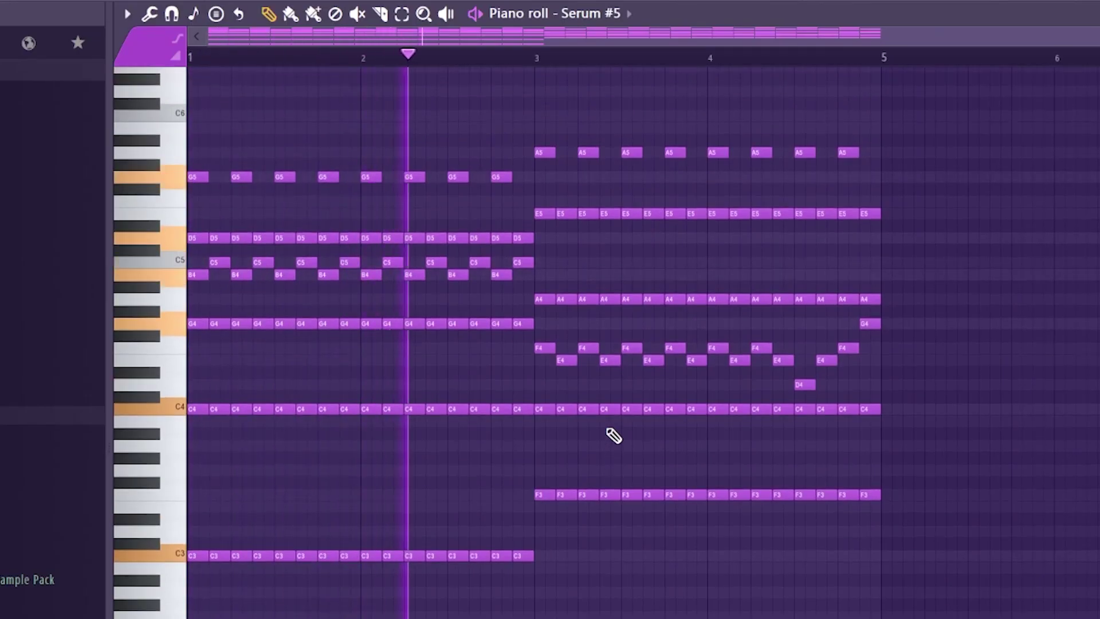
scroll(612, 436, down, 1)
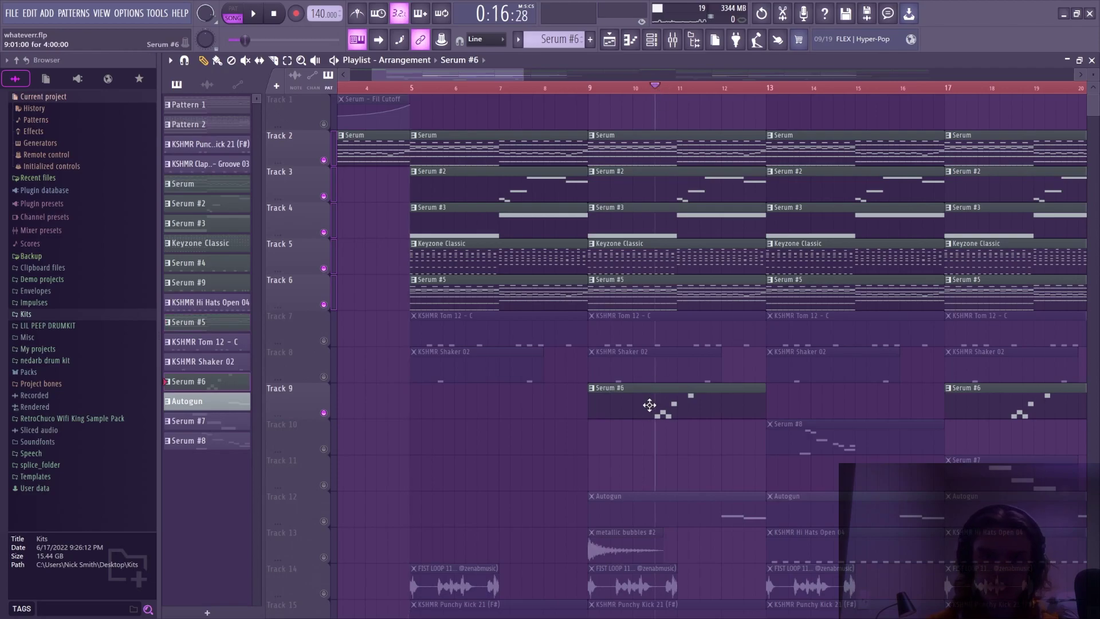
Open the Serum #6 instrument from the channel rack and review its oscillator and effects settings
click(654, 41)
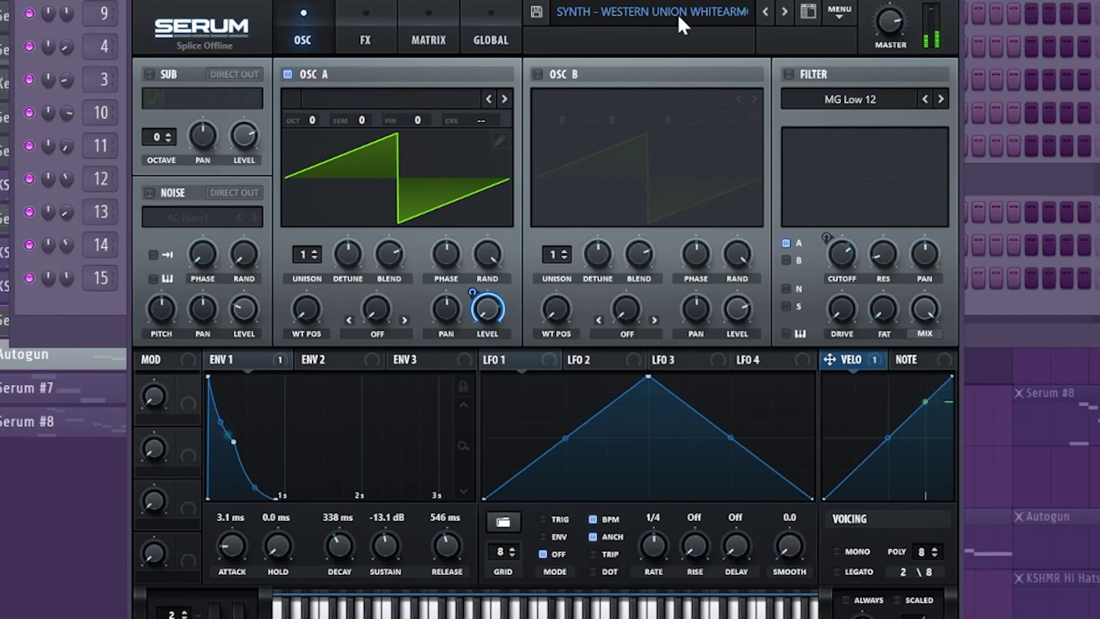
click(383, 48)
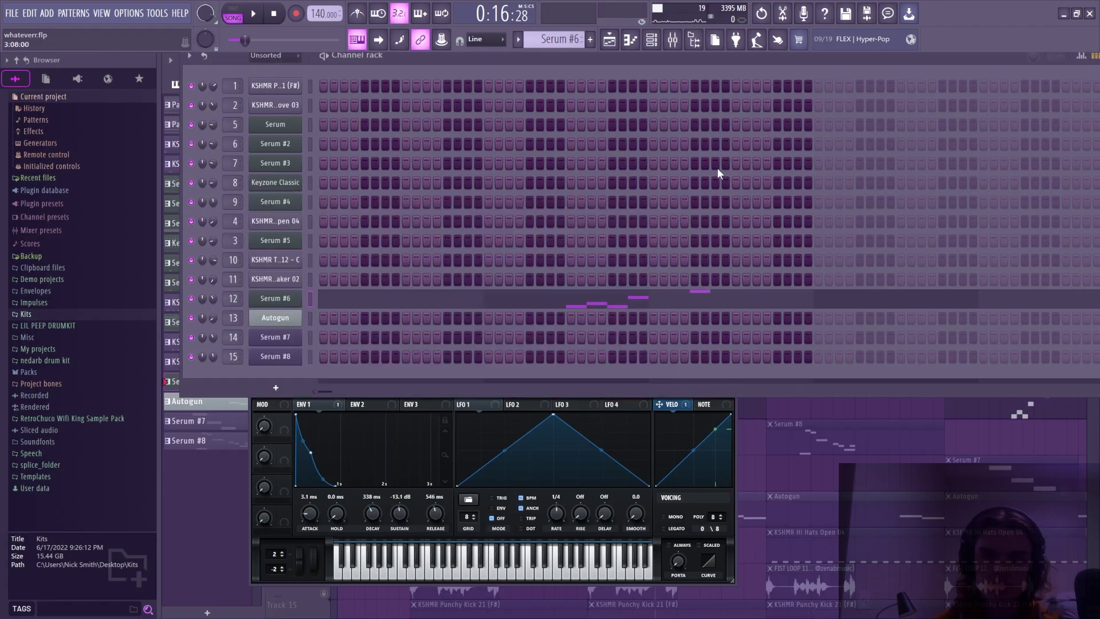
key(Escape)
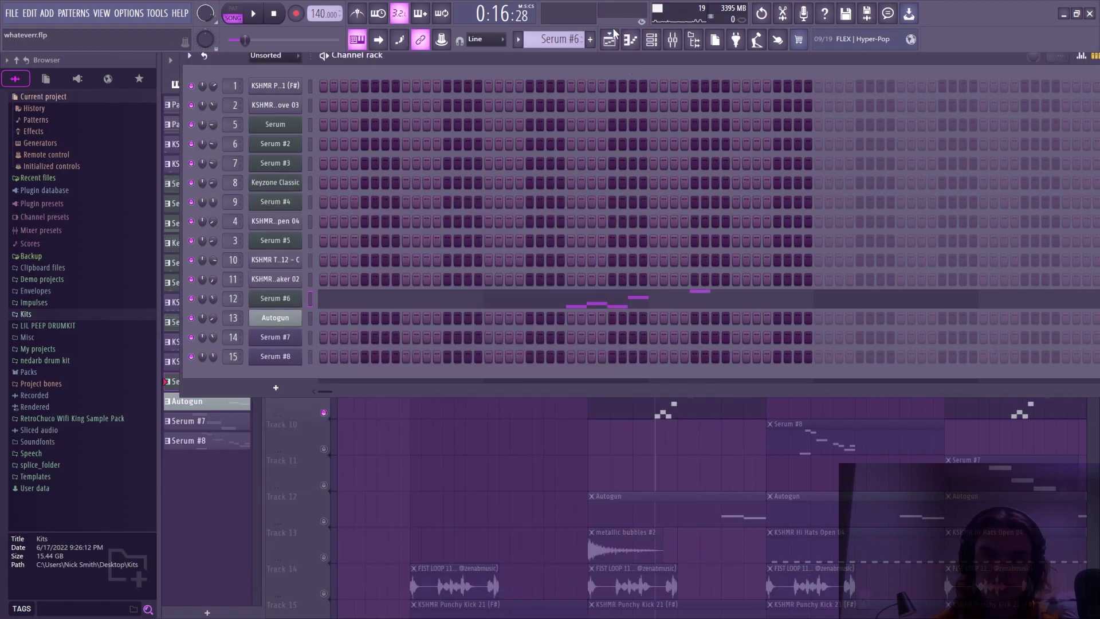
Return to the playlist and play the Serum #6 part on Track 9 by itself
click(609, 40)
ctrl+scroll(613, 101, down, 2)
scroll(596, 280, down, 4)
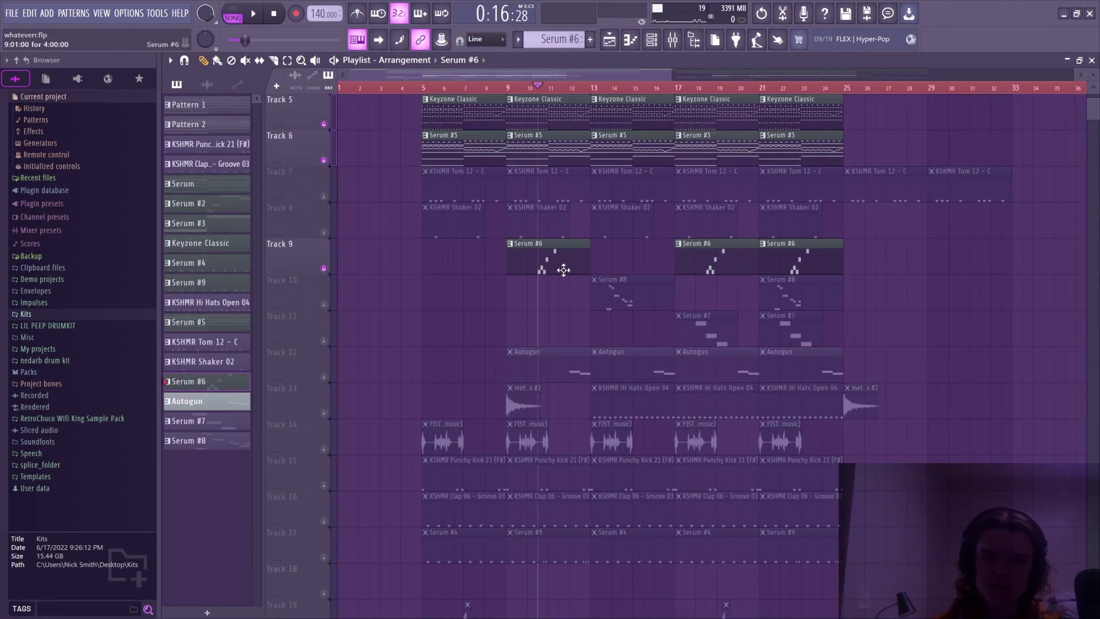
key(space)
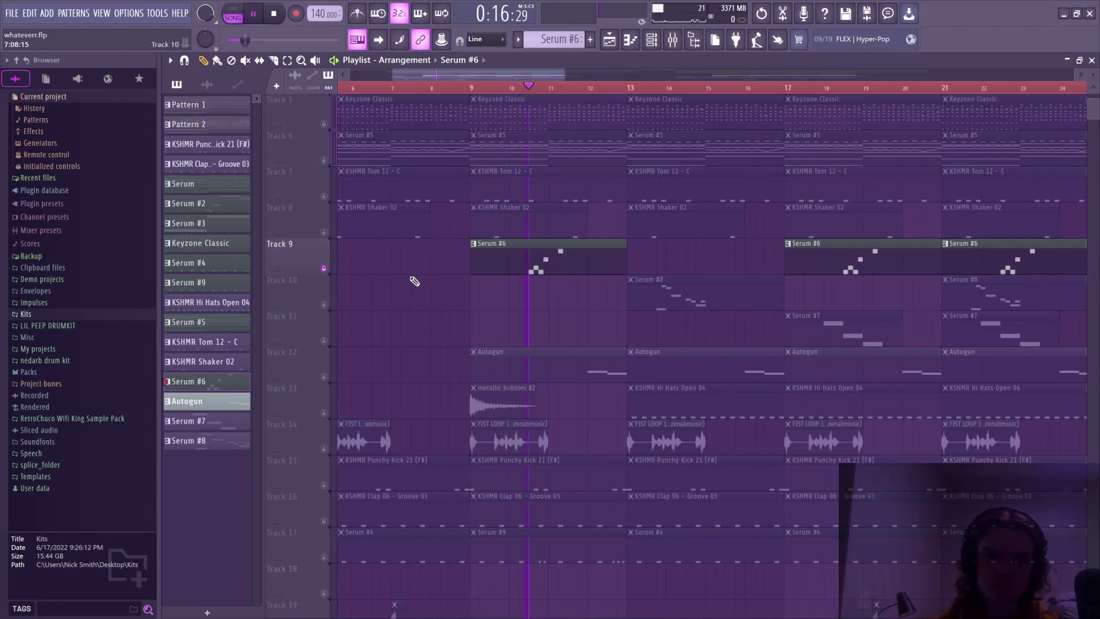
key(space)
Solo Track 10 with the playhead at bar 13, and select its Serum #8 pattern
right_click(324, 304)
click(631, 89)
scroll(666, 229, up, 3)
click(648, 306)
Open the Serum #8 instrument, play its part and review its oscillator and effects settings
click(652, 40)
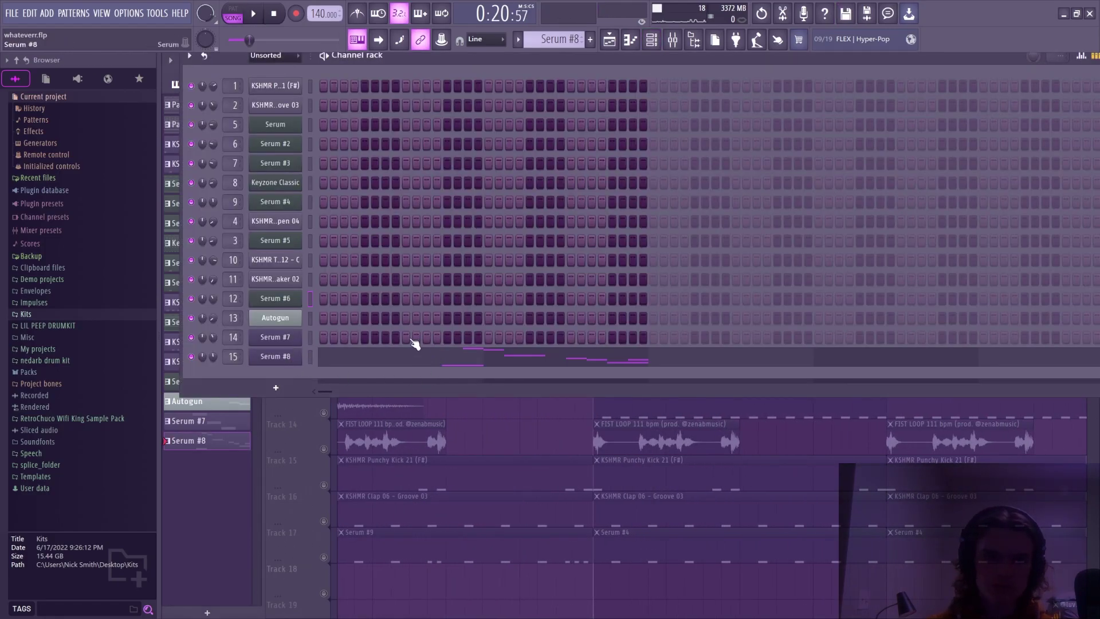
click(275, 357)
key(space)
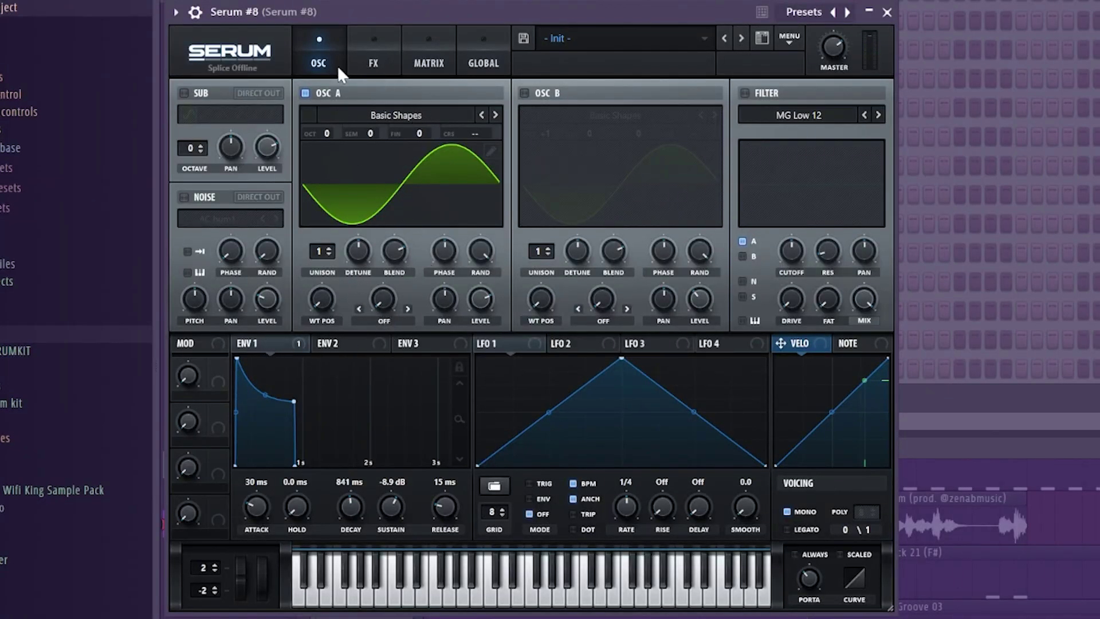
click(370, 61)
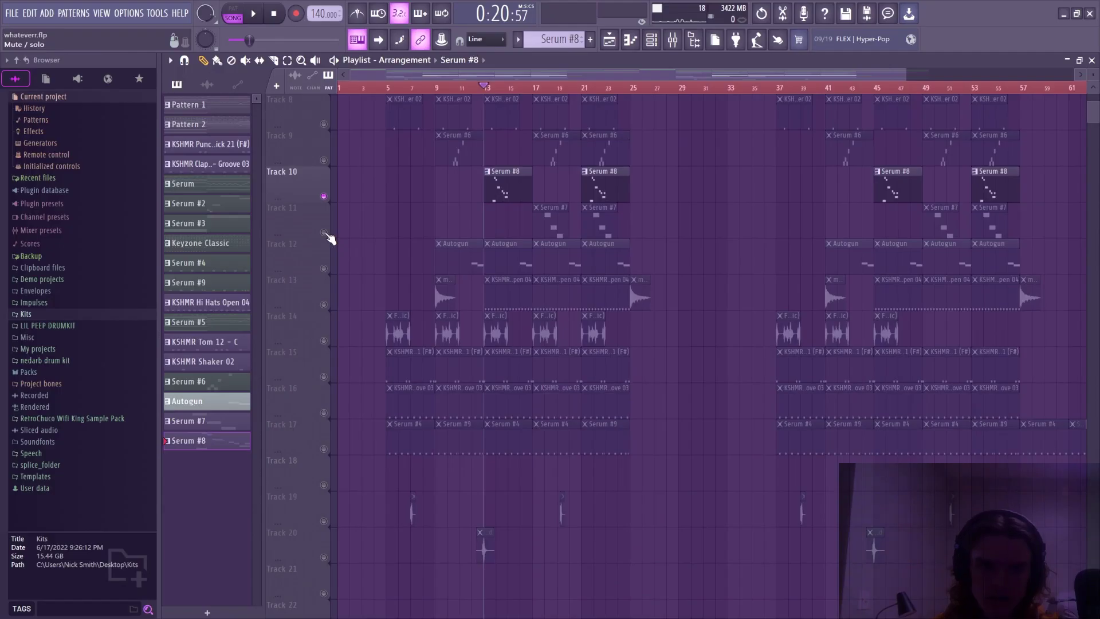
Solo Track 11 with the playhead at bar 18, and select its Serum #7 pattern
right_click(325, 233)
scroll(533, 90, up, 3)
click(498, 88)
click(500, 216)
Review the Serum #7 instrument's oscillator and effects settings, and play its part on Track 11
click(651, 40)
click(276, 338)
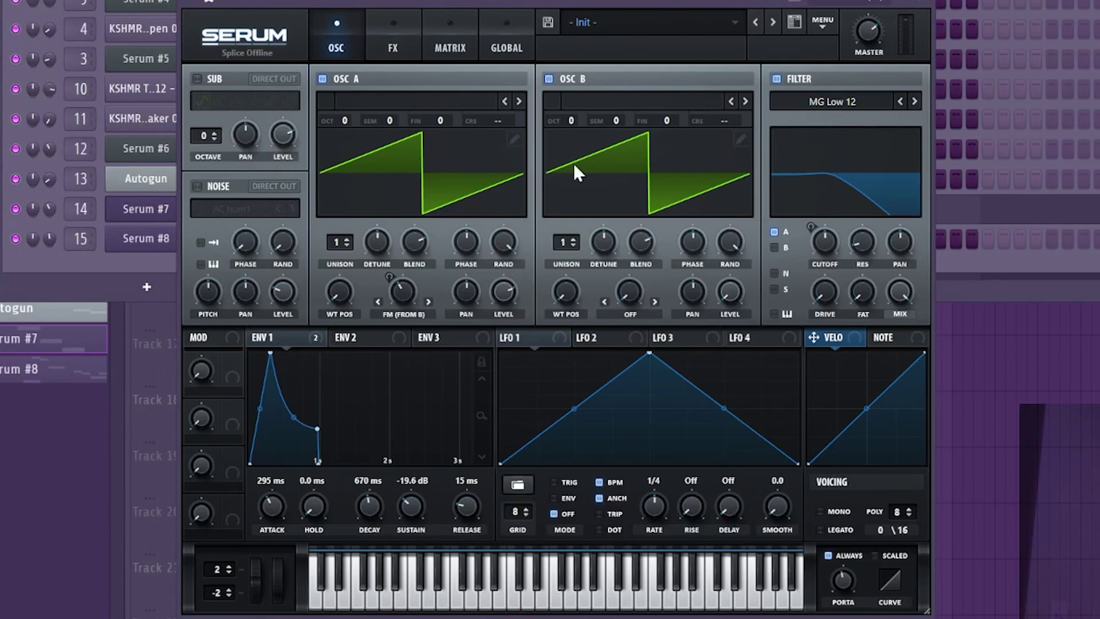
click(383, 40)
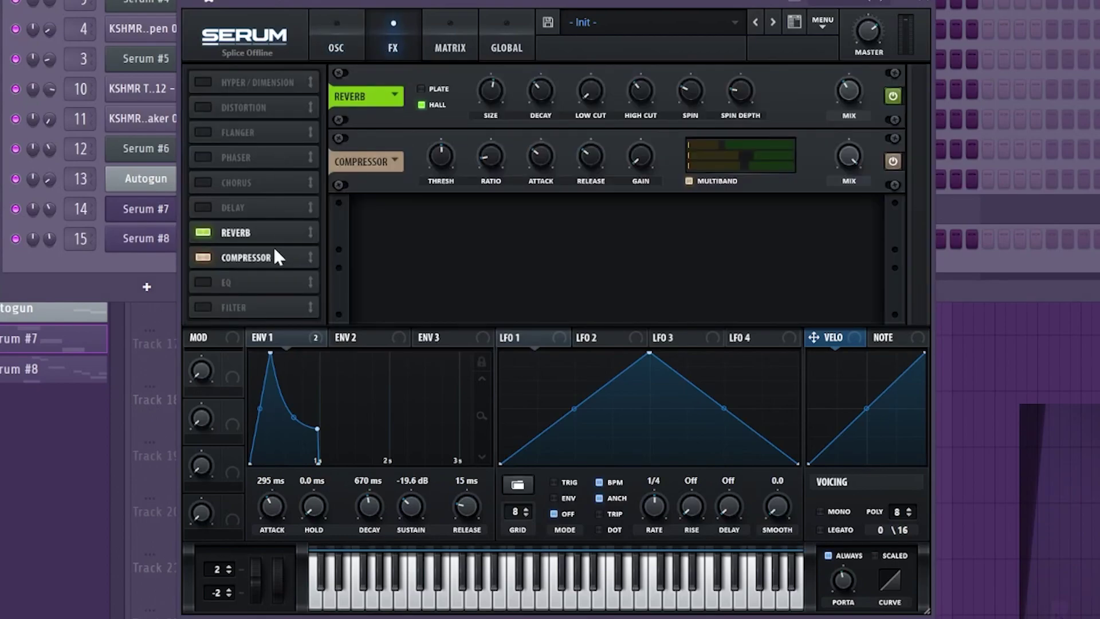
click(332, 40)
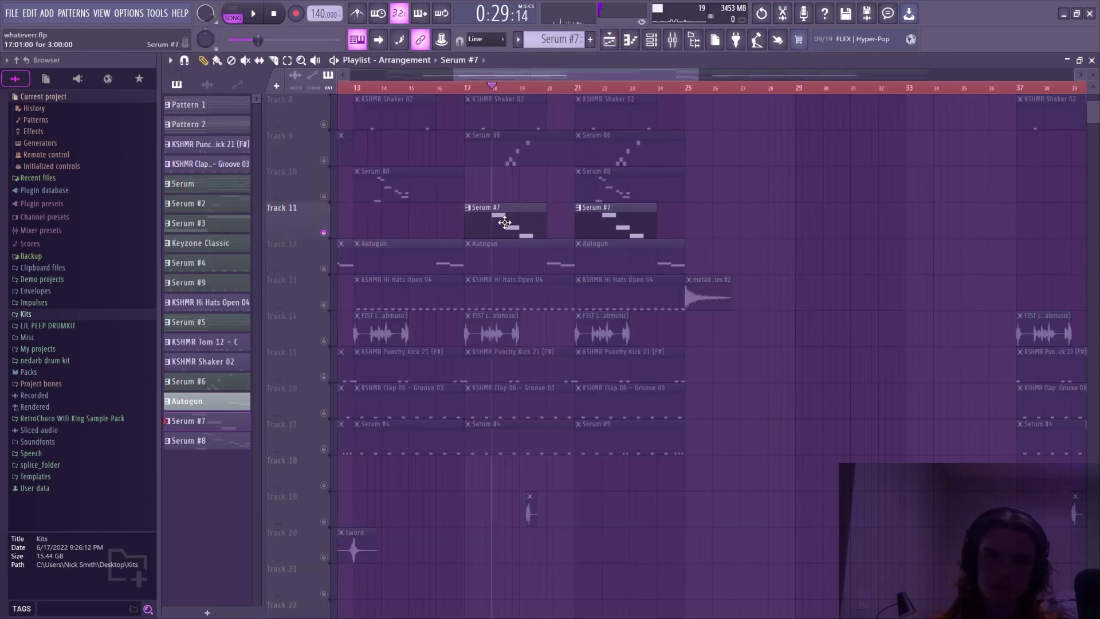
key(space)
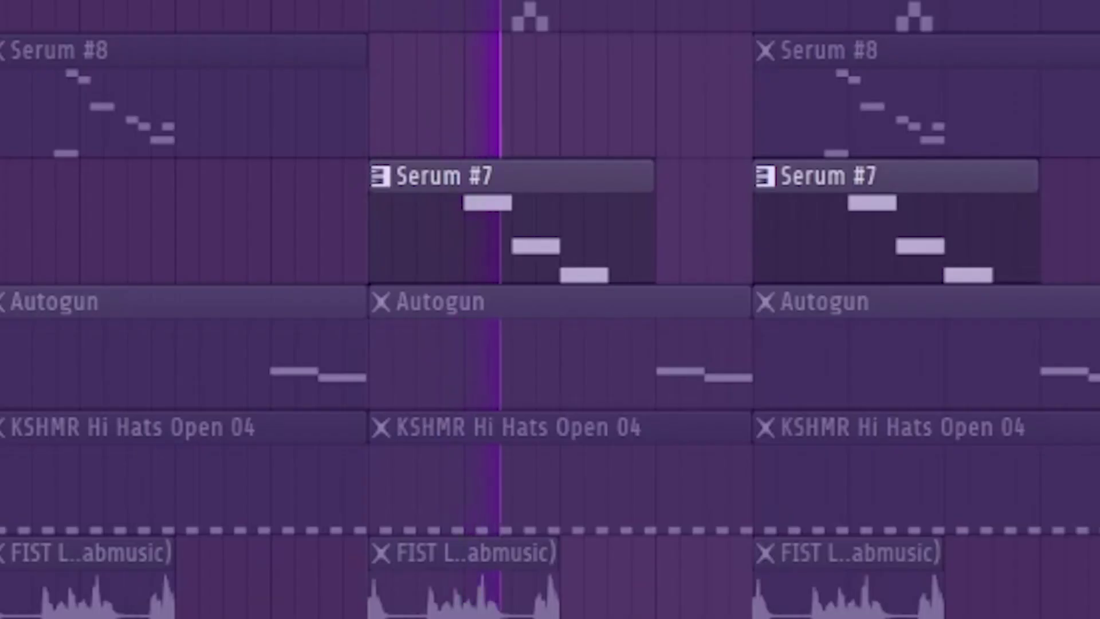
key(space)
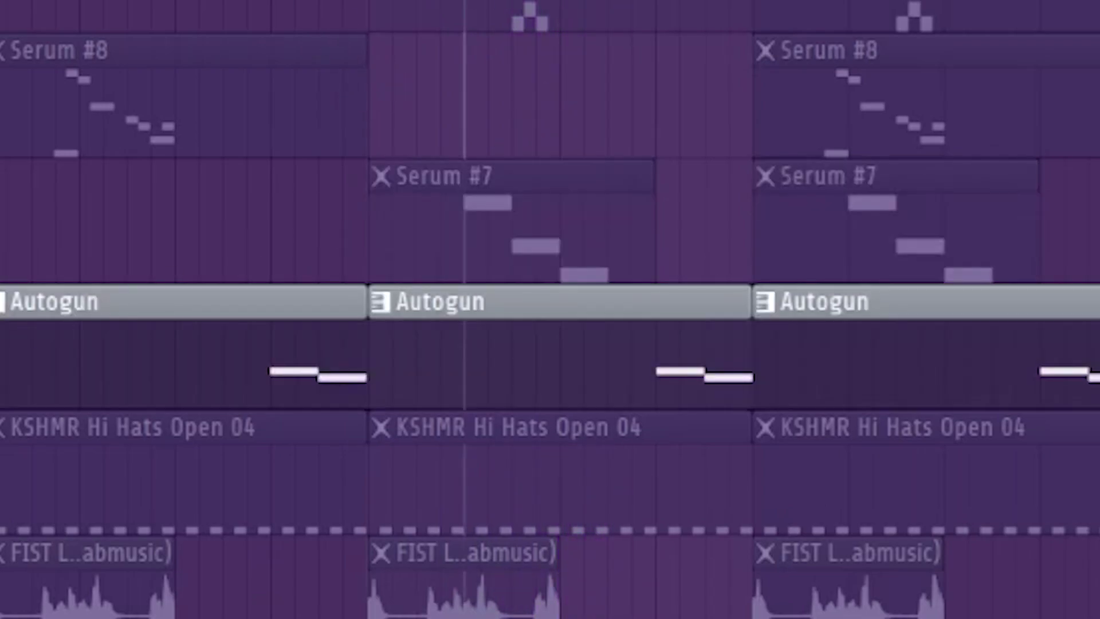
Examine the Autogun pattern's two notes in the piano roll and open the Autogun instrument to view its preset
click(270, 2)
scroll(401, 309, down, 5)
scroll(400, 309, up, 4)
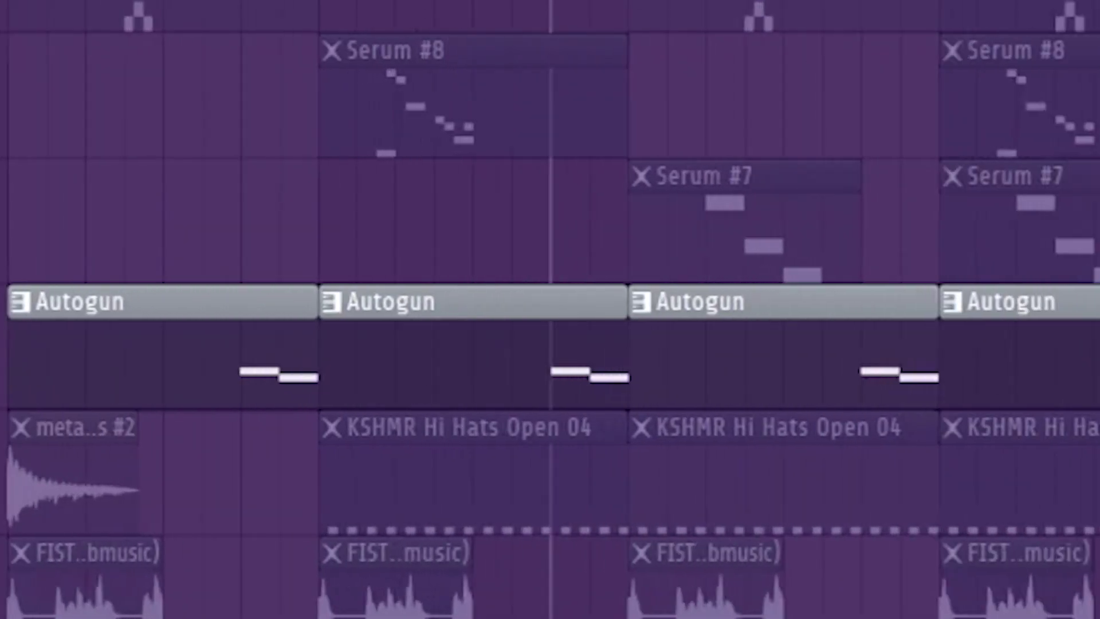
double_click(541, 389)
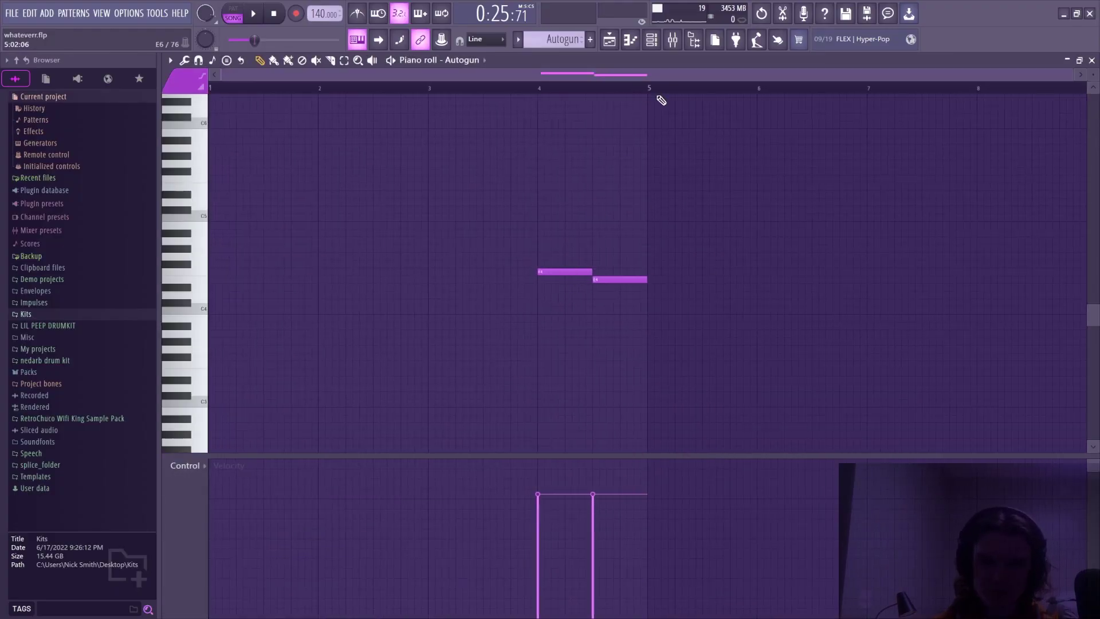
click(652, 39)
click(282, 318)
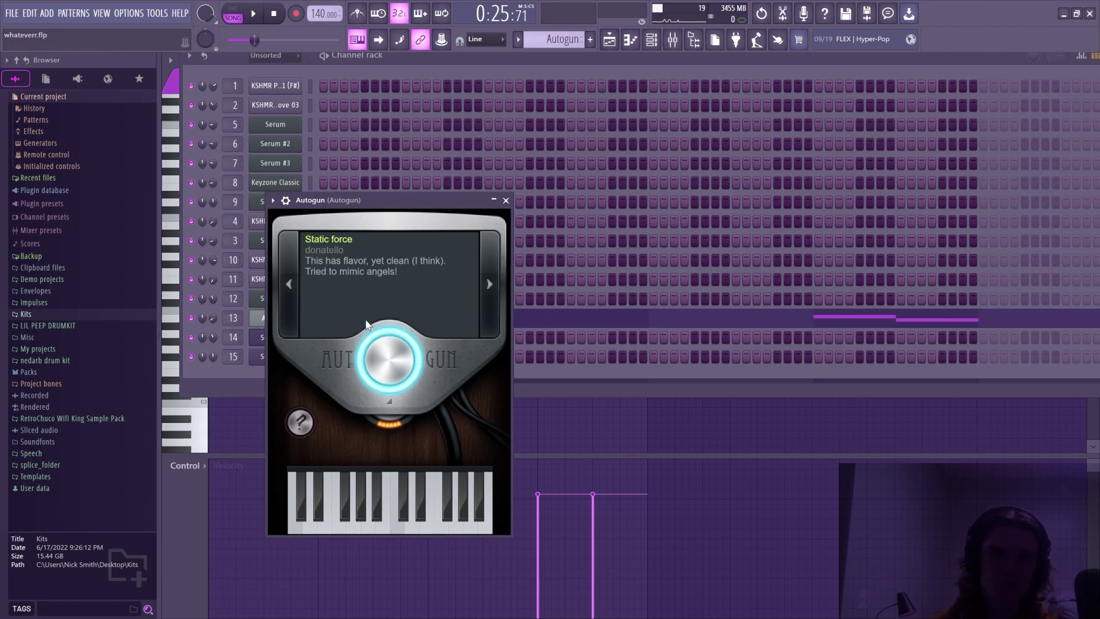
Play the soloed Autogun part on Track 12 of the playlist
click(609, 39)
key(space)
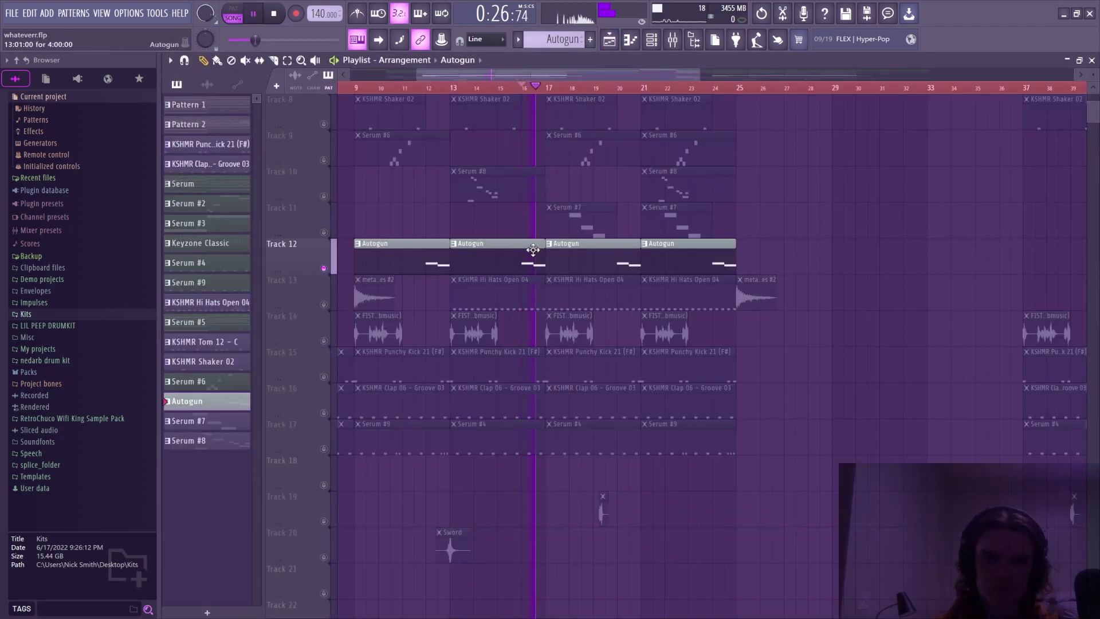
scroll(542, 96, down, 3)
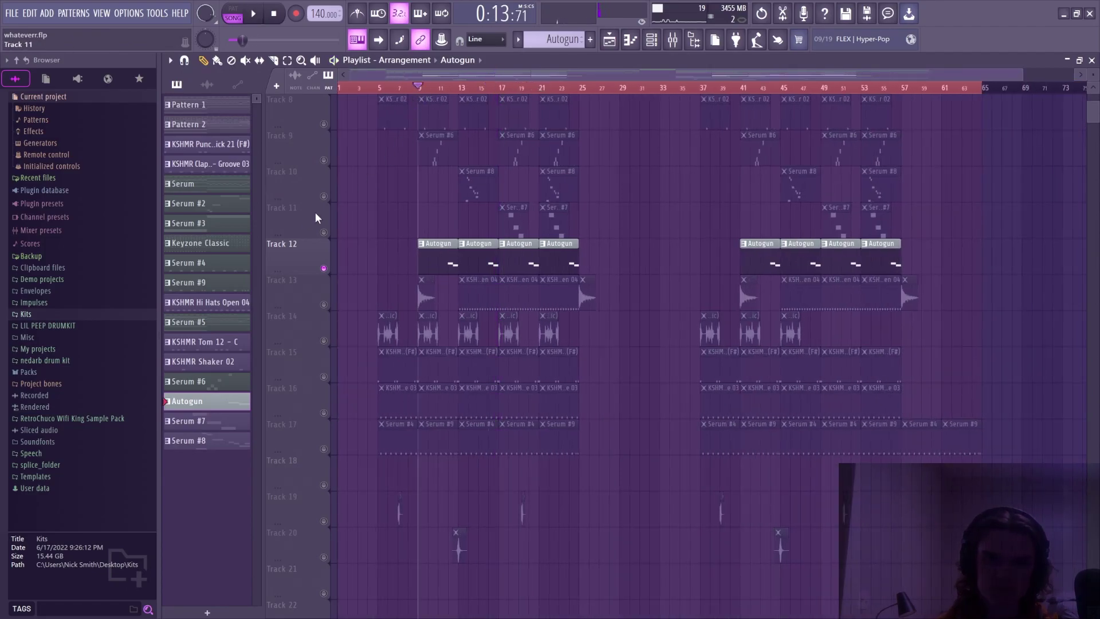
Unmute Tracks 9 to 11 and Tracks 2 to 6 to bring the melodic parts back in with Autogun
click(324, 233)
click(323, 196)
click(323, 160)
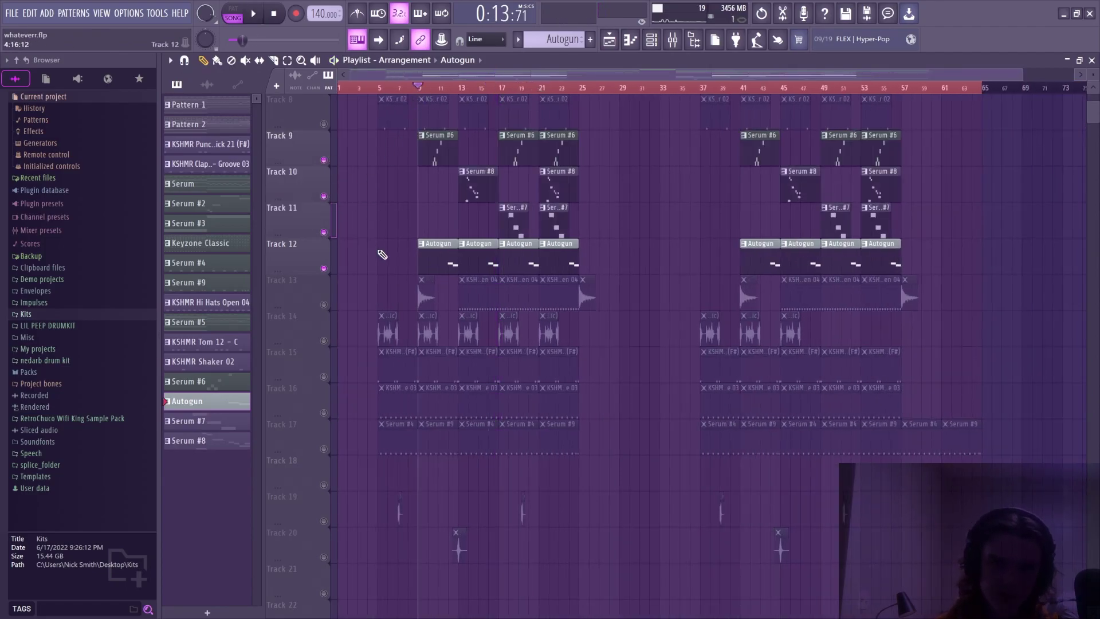
scroll(379, 302, up, 7)
drag(324, 305, 328, 166)
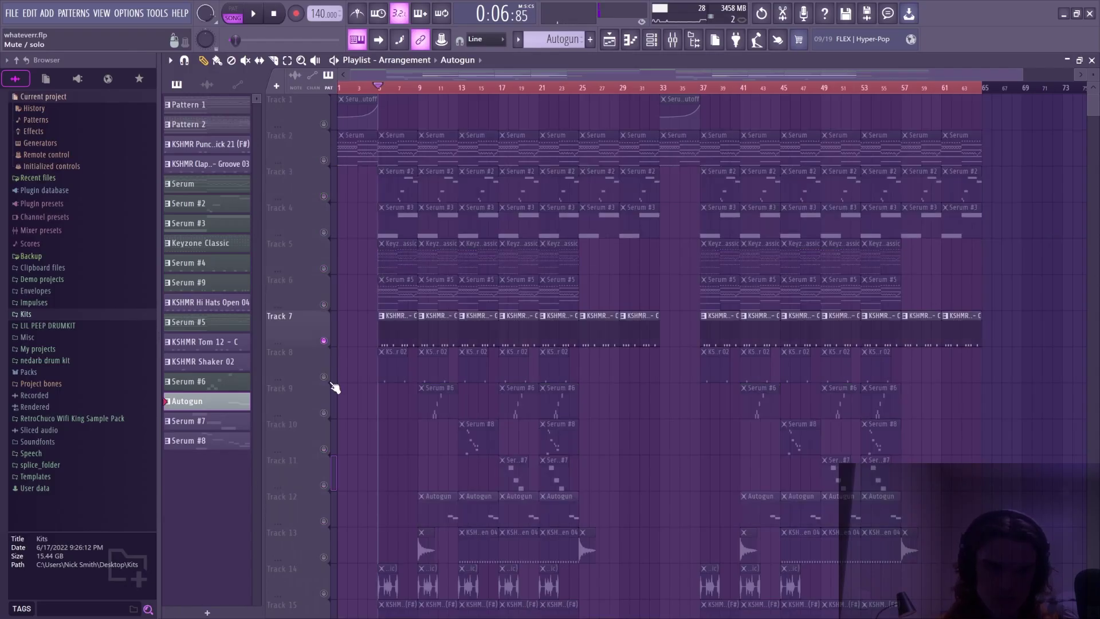
Unmute Tracks 8, 13 to 17, 19 and 20 alongside Track 7 to isolate the drum and percussion parts
scroll(384, 282, down, 6)
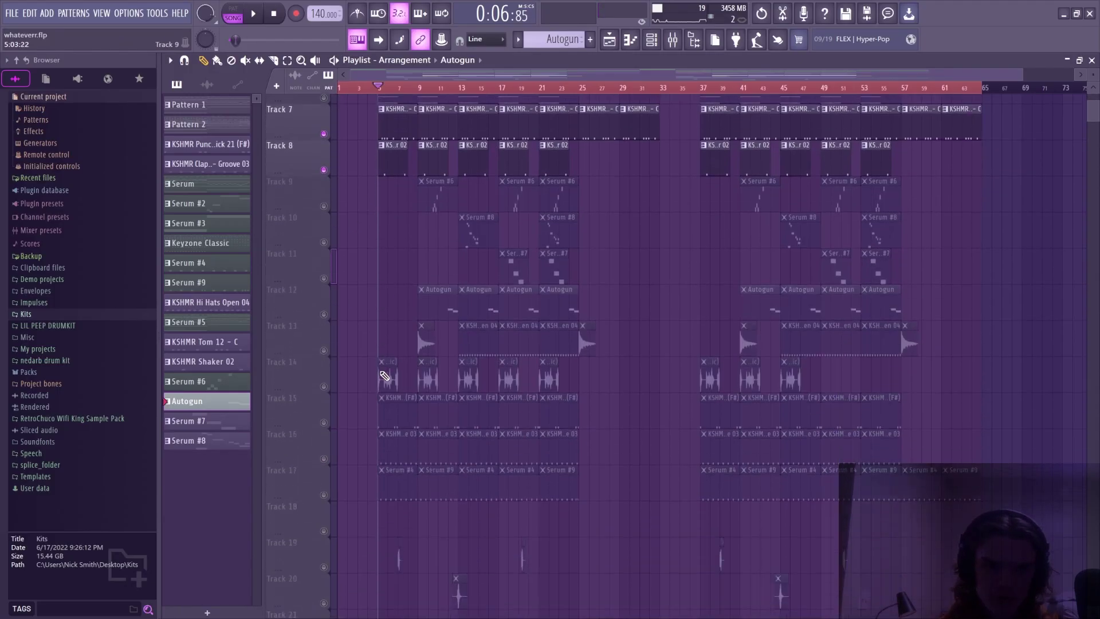
click(324, 268)
click(323, 305)
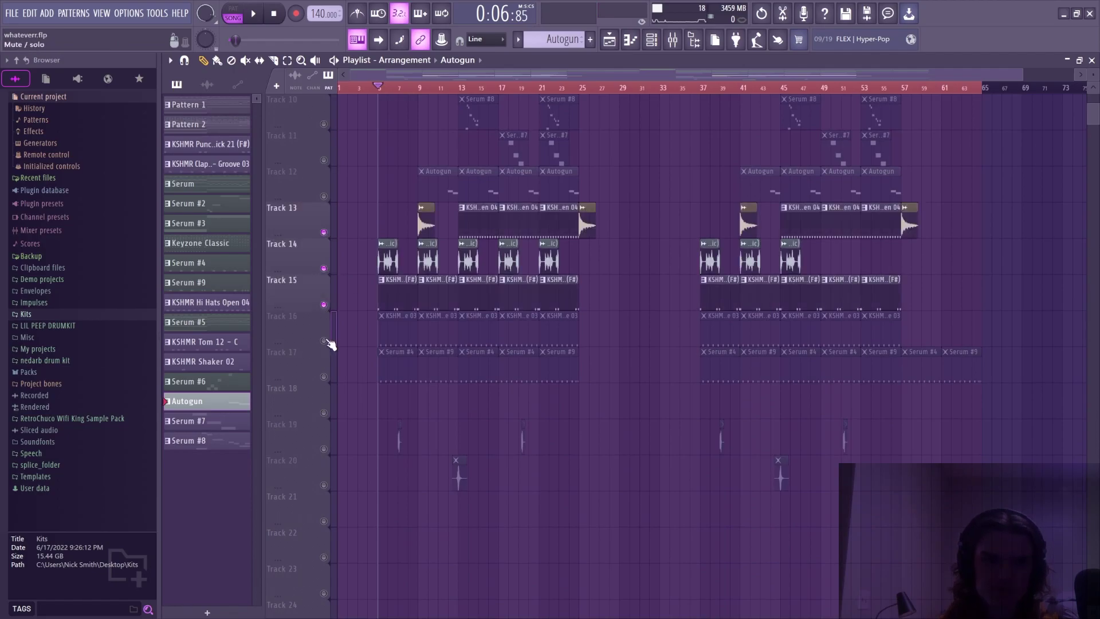
click(324, 340)
click(324, 376)
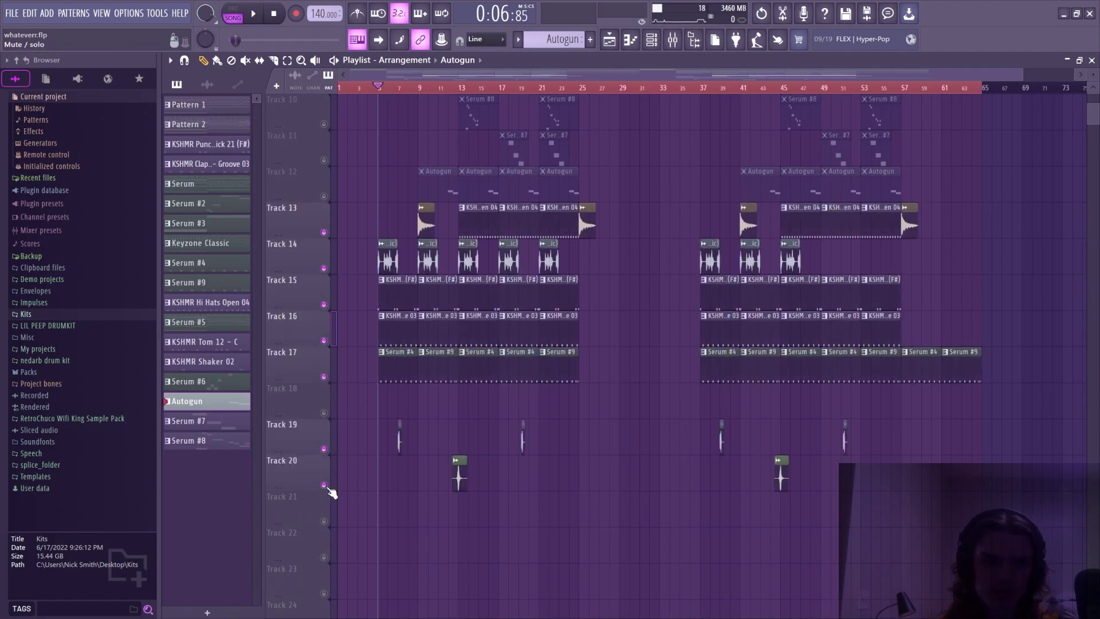
Play the isolated drum and percussion tracks together from bar 5 of the playlist
scroll(394, 378, up, 6)
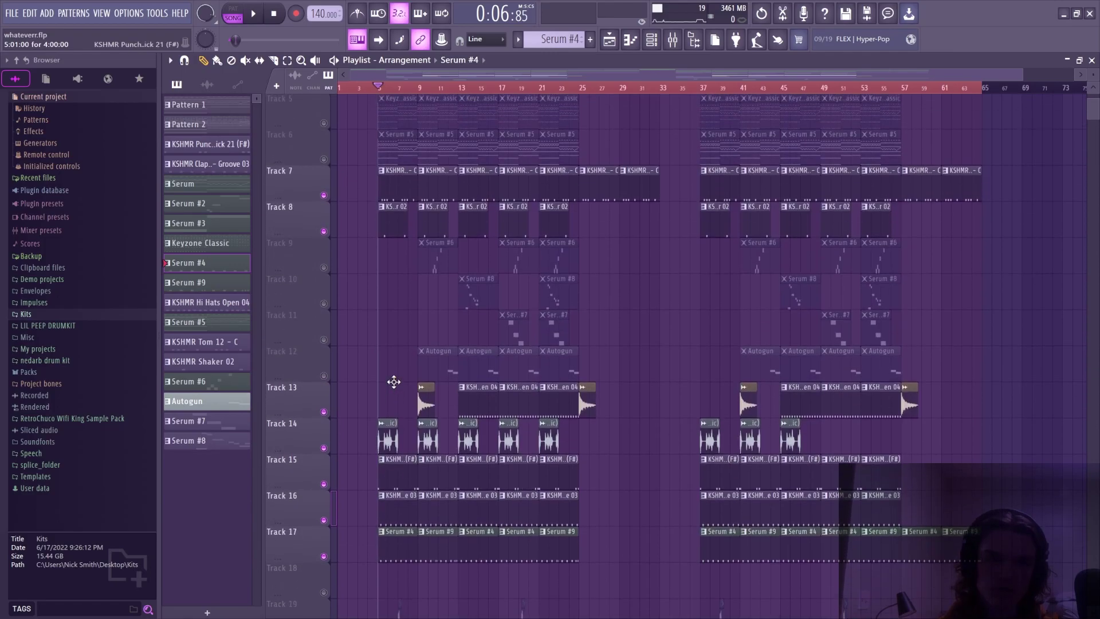
ctrl+scroll(401, 252, up, 4)
key(space)
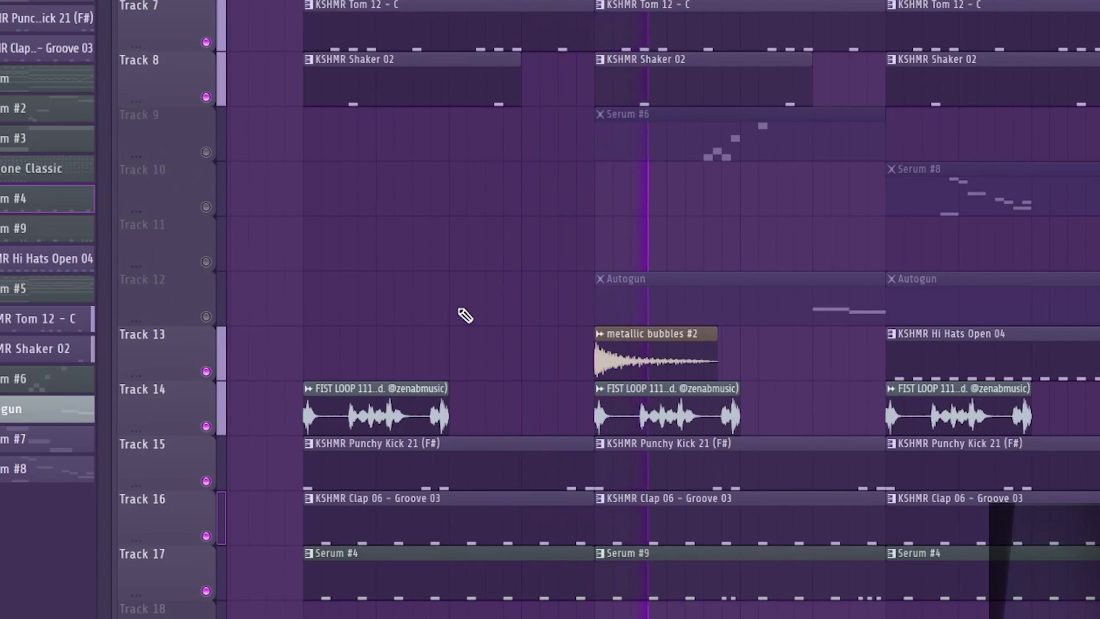
Solo Track 7 and open the KSHMR Tom 12 - C pattern's notes in the piano roll
drag(493, 74, 530, 77)
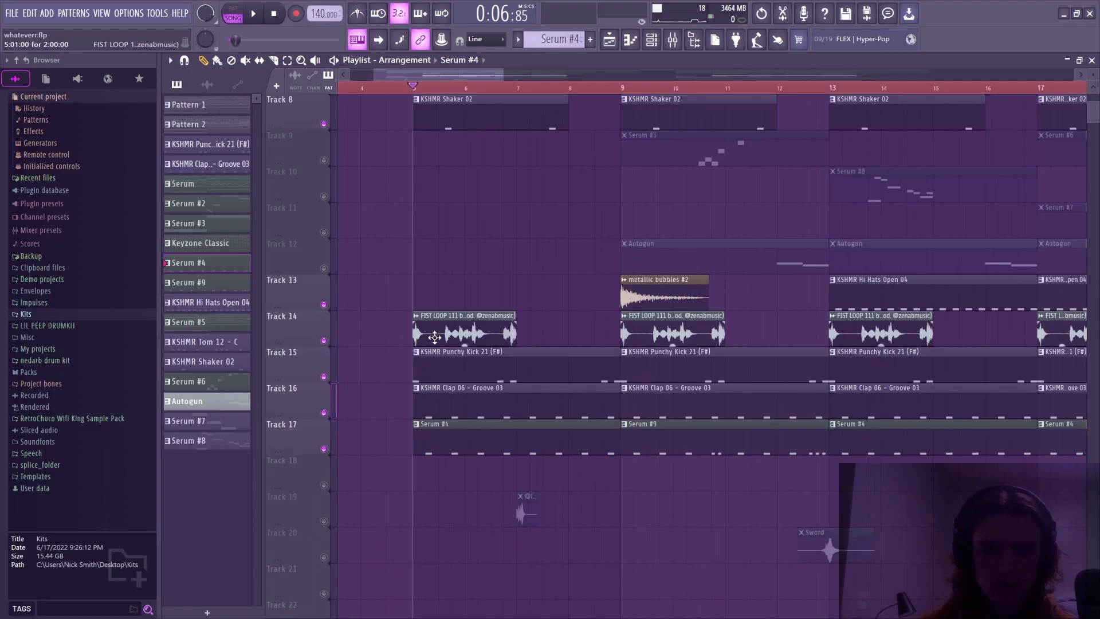
scroll(434, 337, up, 2)
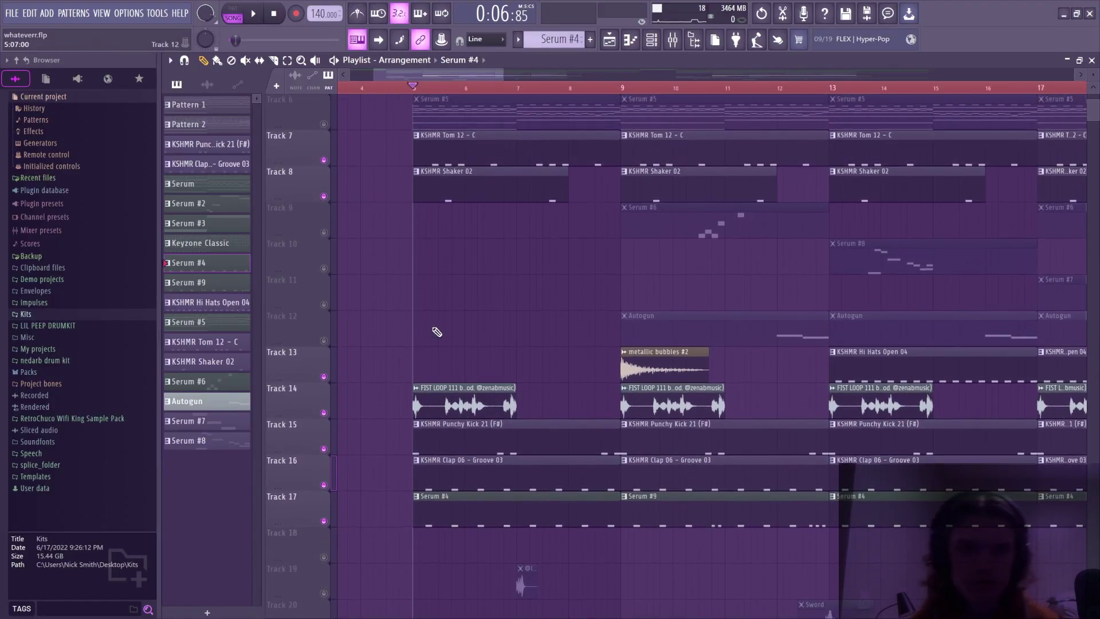
right_click(323, 159)
double_click(431, 152)
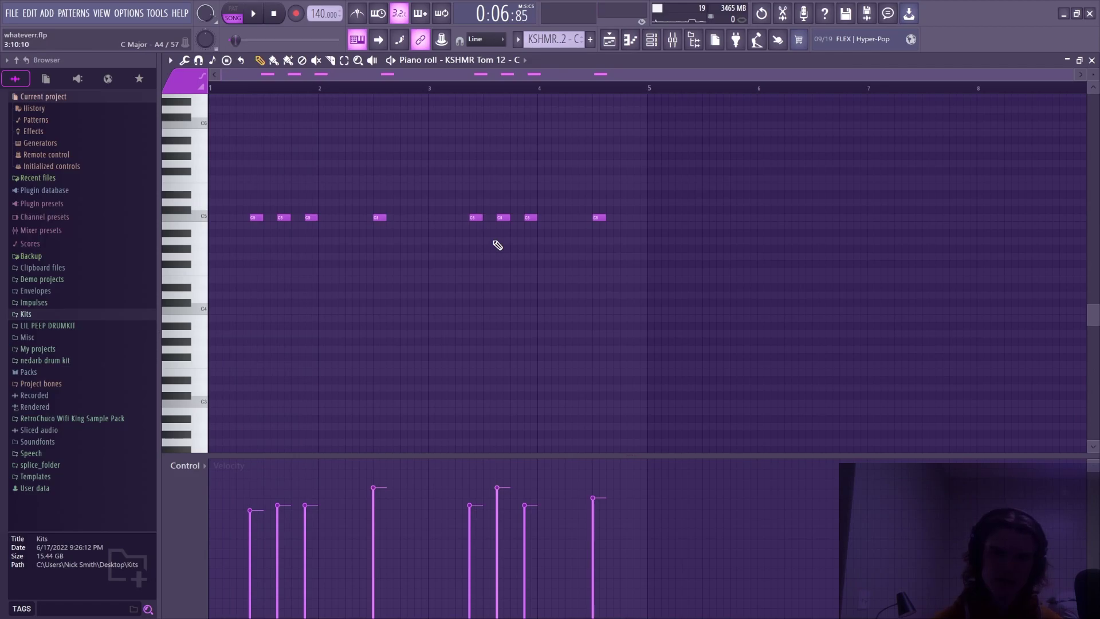
Review the KSHMR Tom 12 - C sampler settings and its Fruity parametric EQ 2, auditioning the tom through the EQ
click(684, 42)
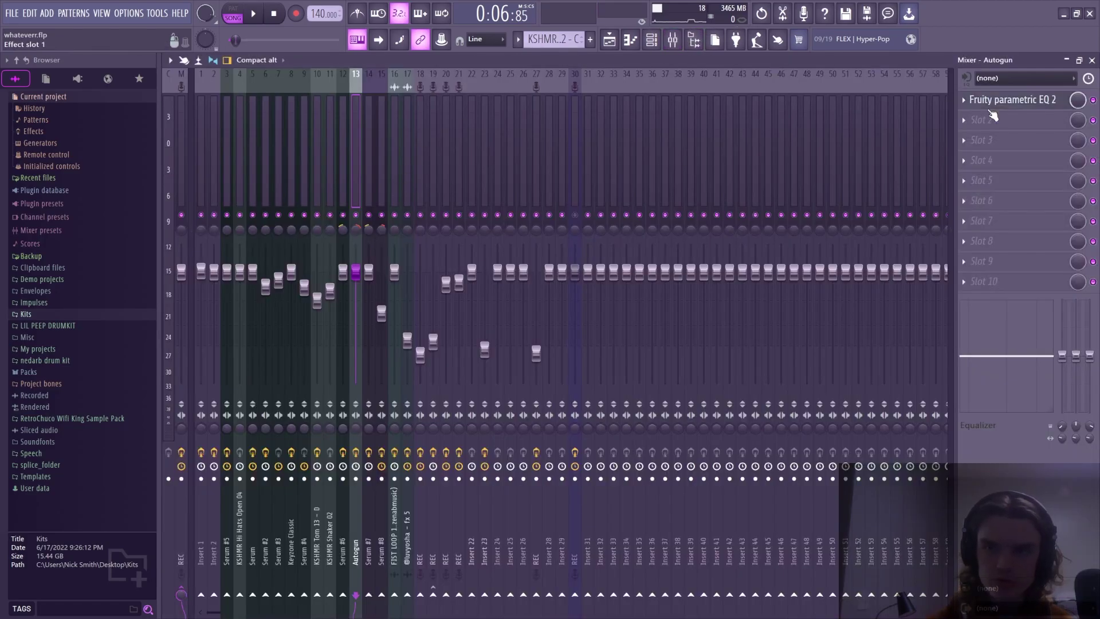
click(668, 44)
click(287, 261)
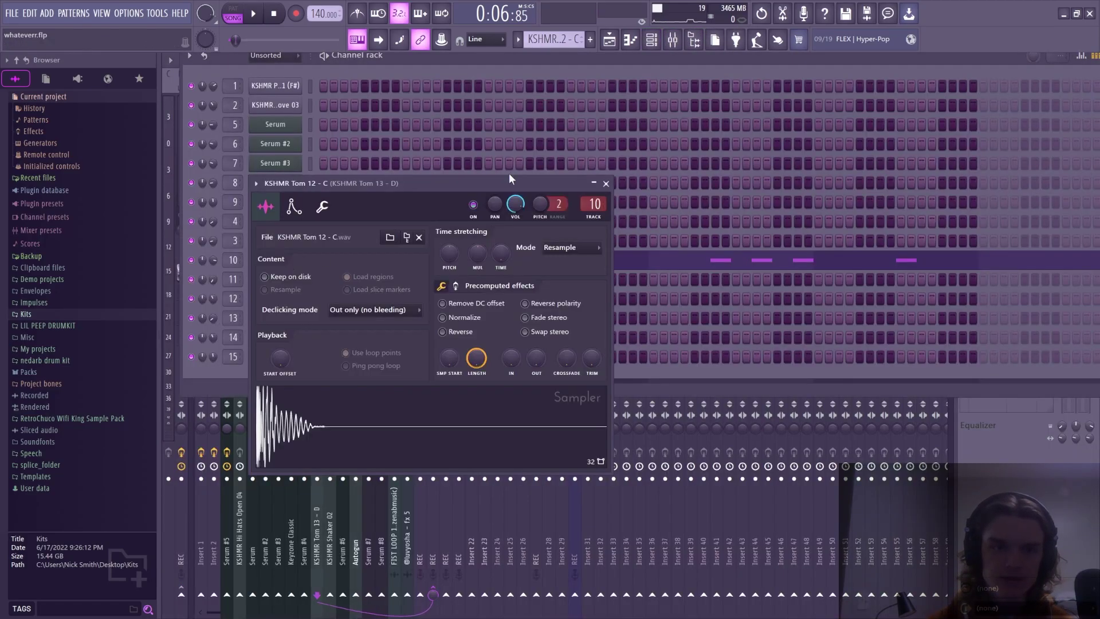
click(677, 43)
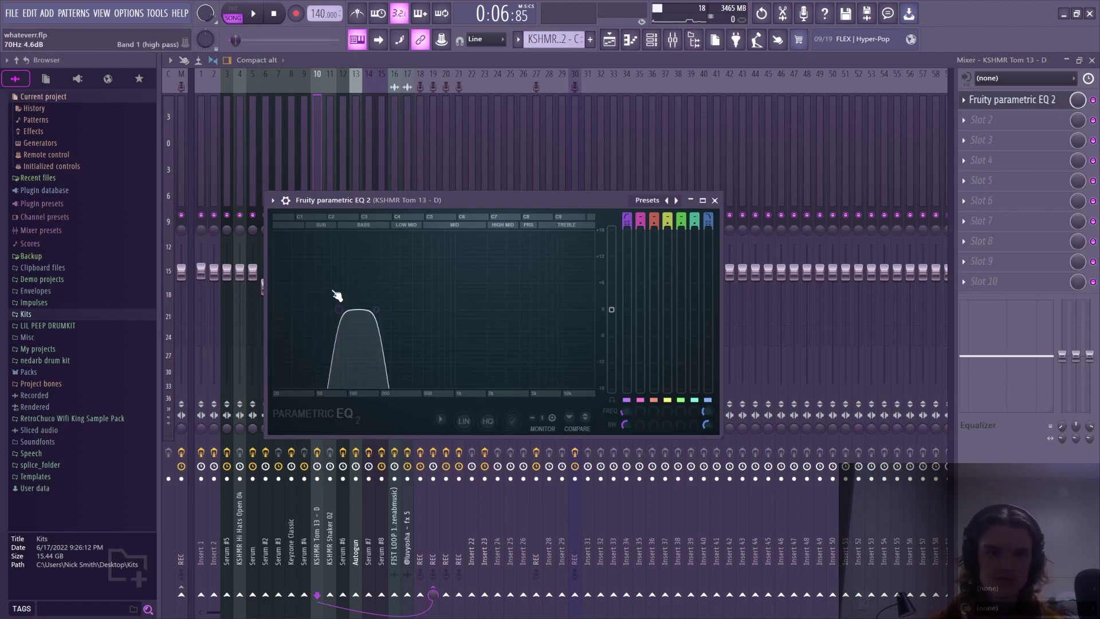
key(j)
key(j)
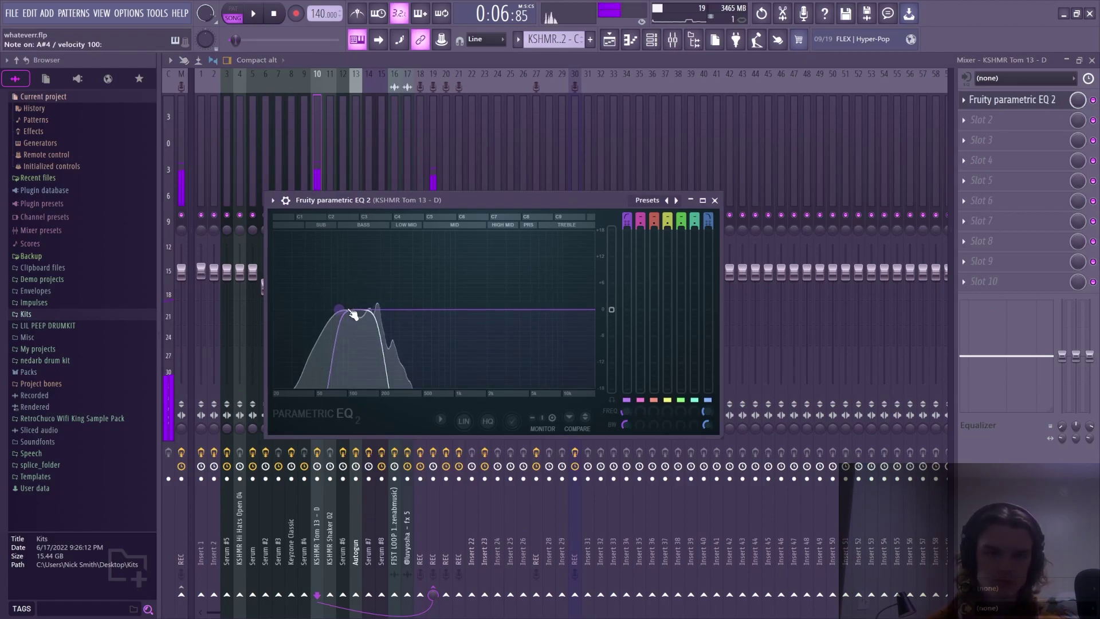
Unmute Track 8 in the playlist and open the KSHMR Shaker 02 pattern's notes in the piano roll
click(628, 40)
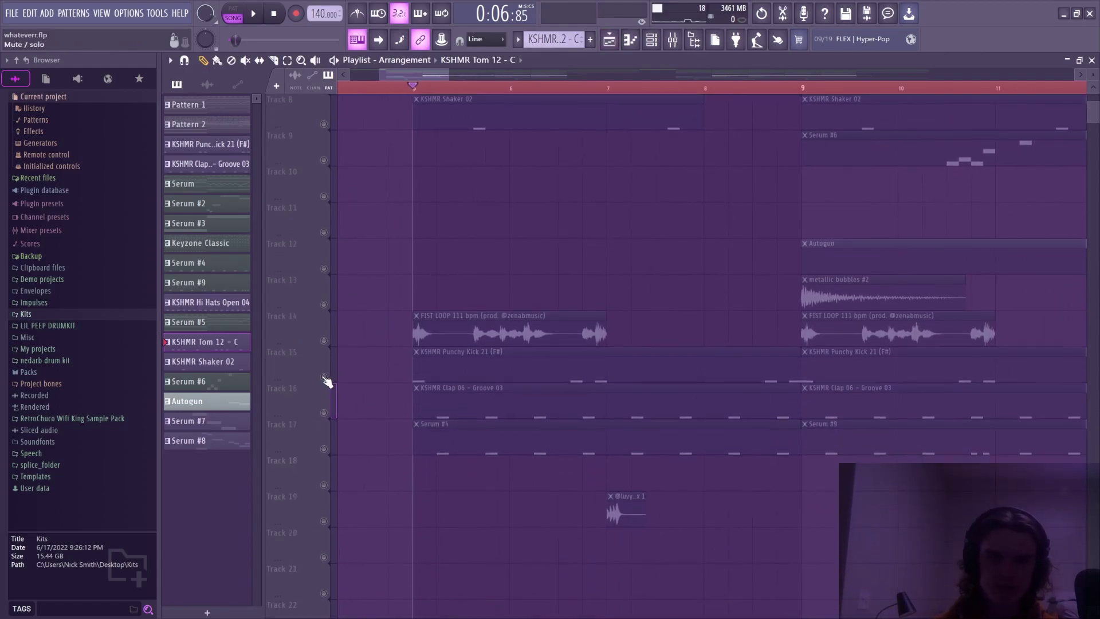
scroll(476, 365, up, 3)
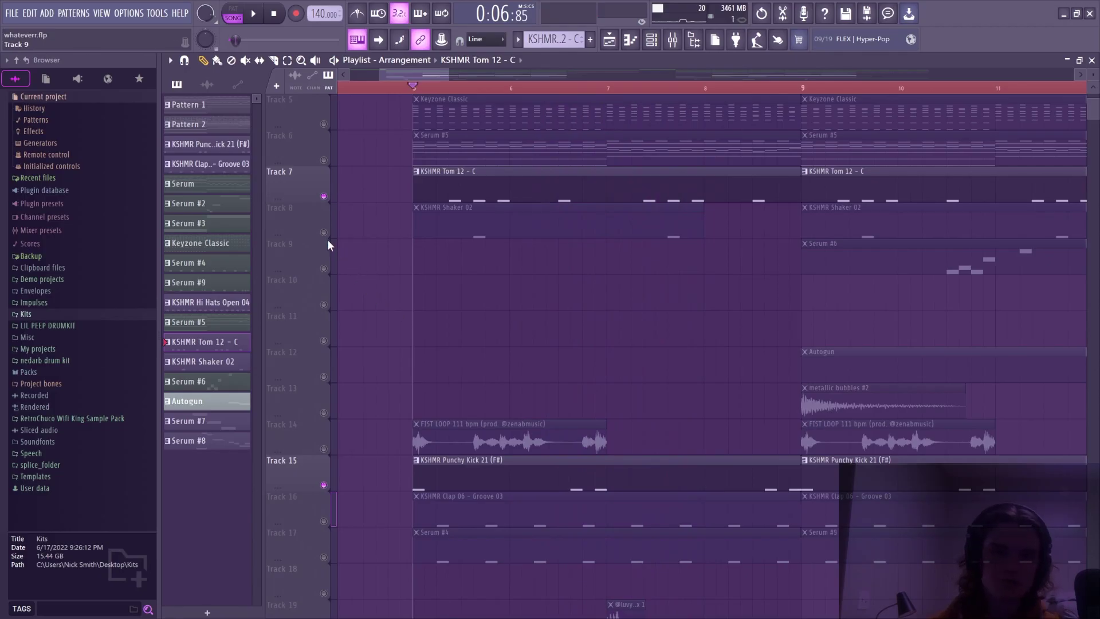
click(324, 232)
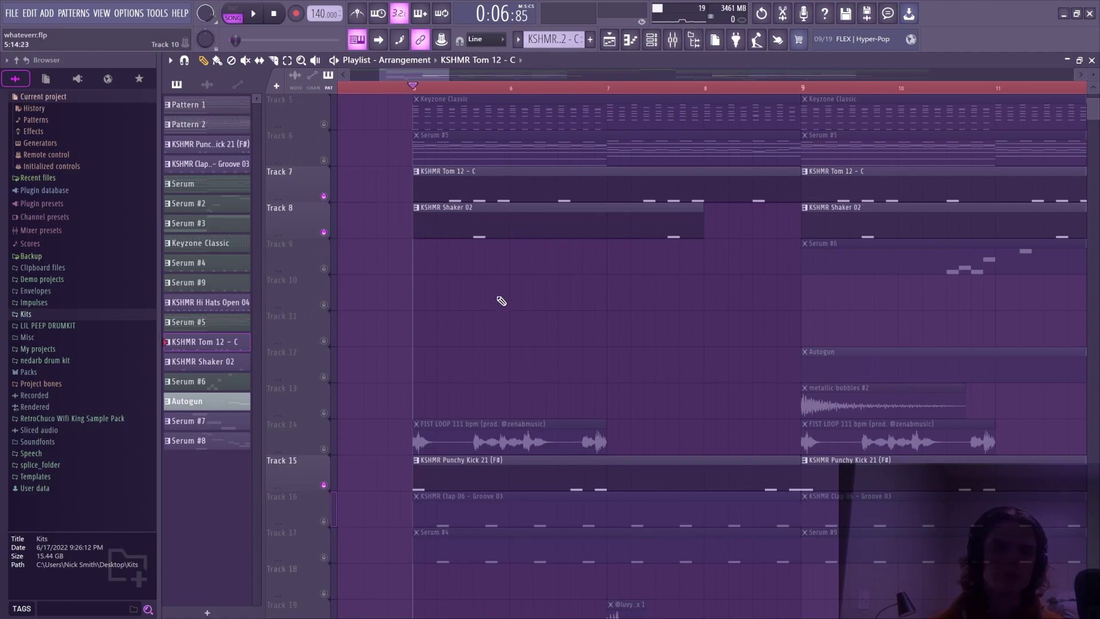
double_click(445, 232)
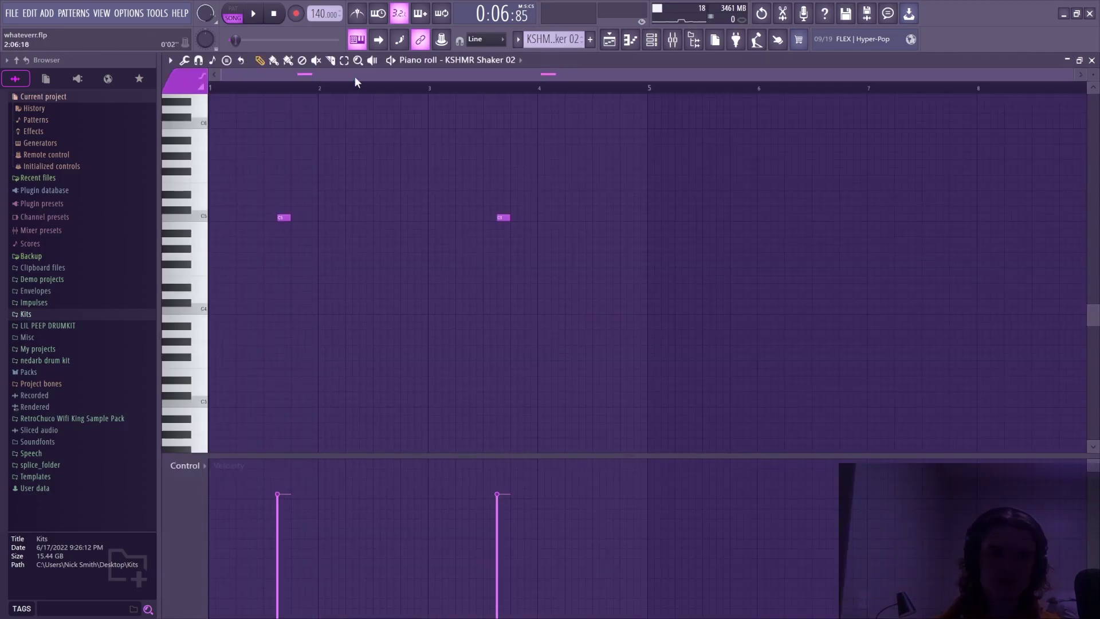
Solo Track 16 and open the KSHMR Clap 06 - Groove 03 pattern's notes in the piano roll
click(616, 43)
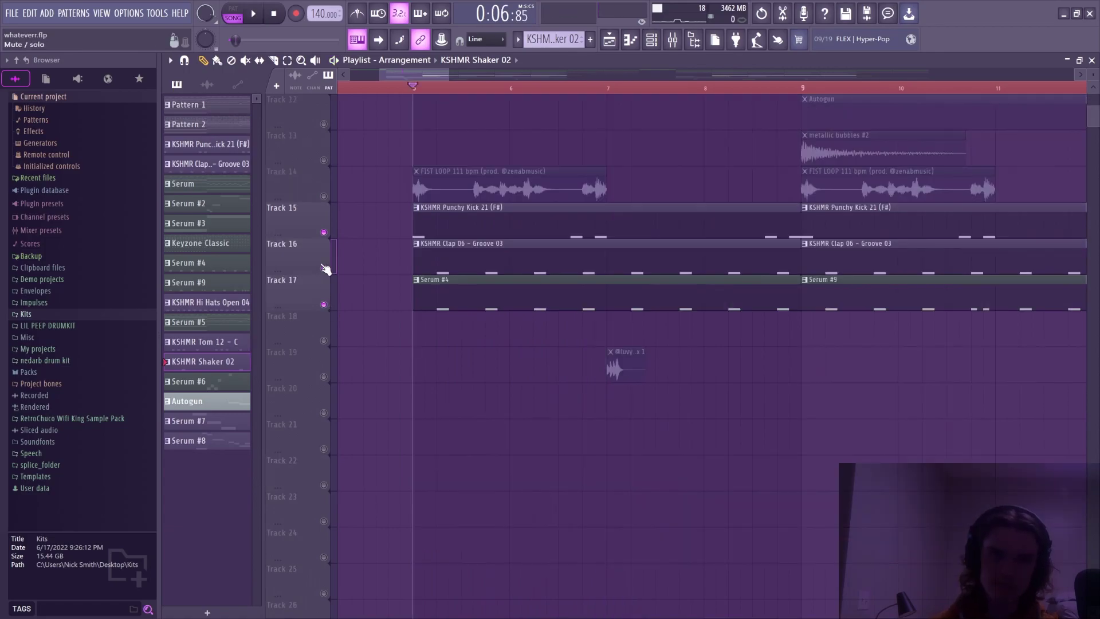
right_click(325, 268)
double_click(442, 263)
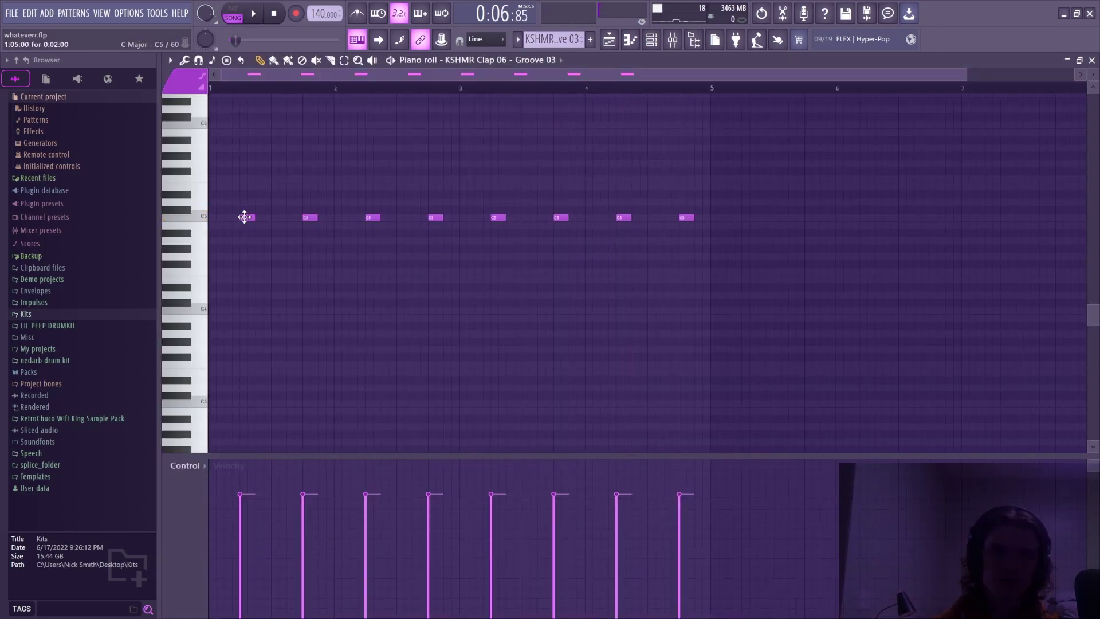
Open the Serum #4 instrument from the channel rack and audition its PR SNARE 8X8 preset
click(651, 47)
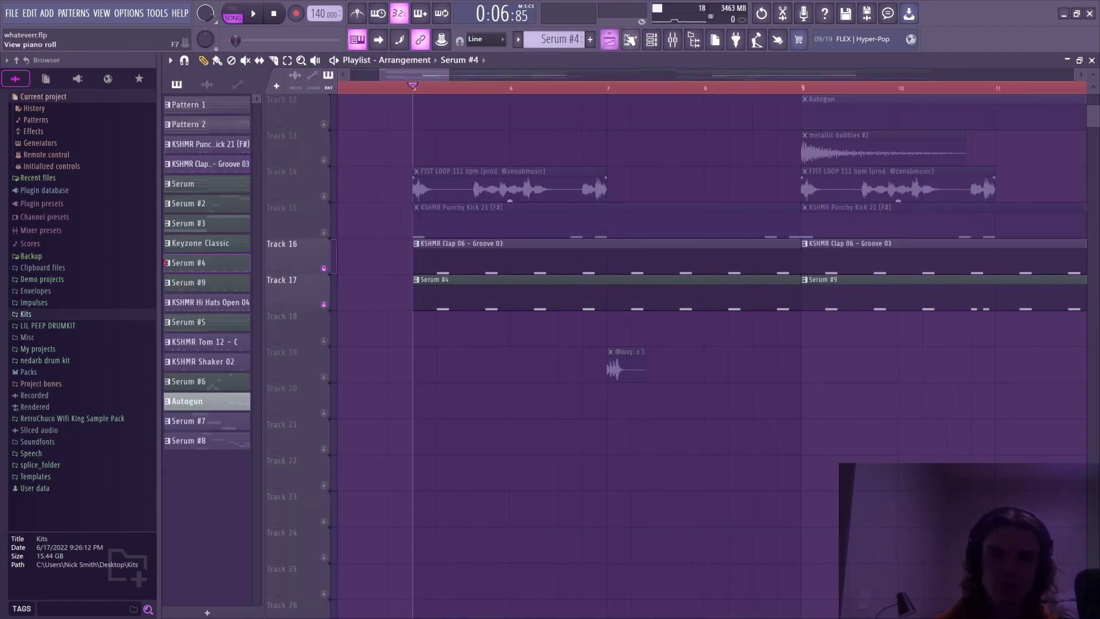
click(664, 38)
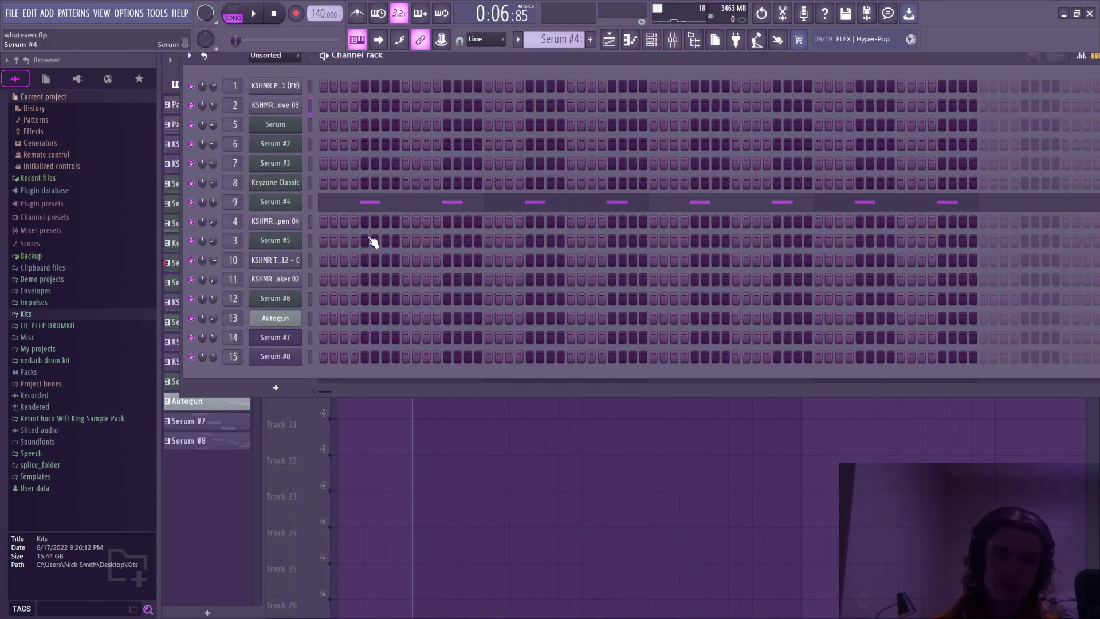
key(g)
key(g)
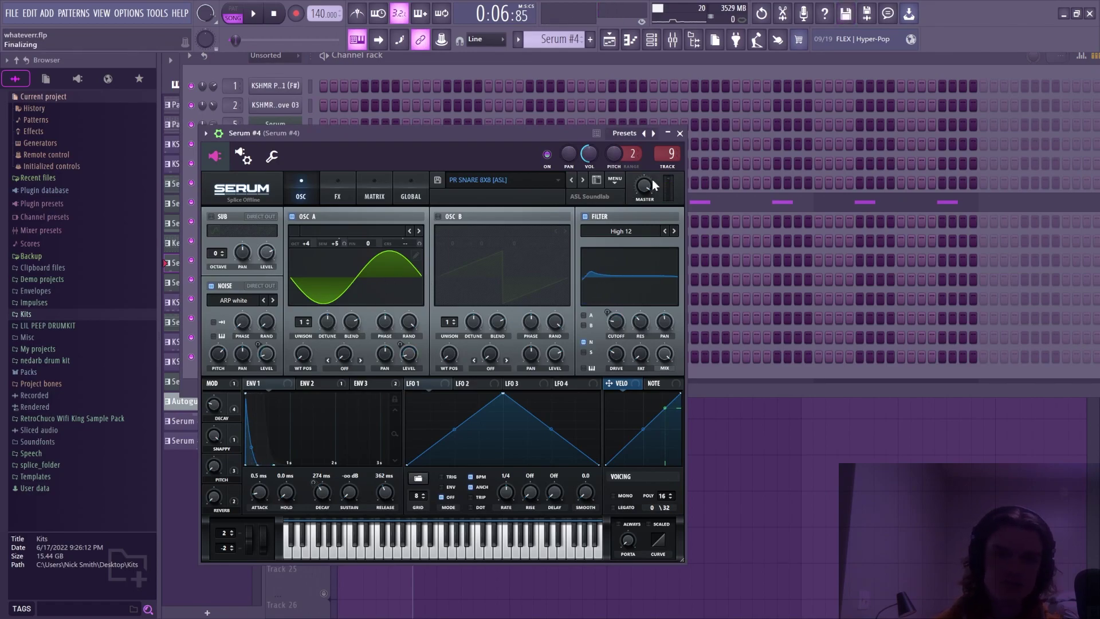
click(680, 133)
View the Serum #4 snare notes in the piano roll, check the first note's properties and return to the playlist
right_click(297, 208)
click(329, 201)
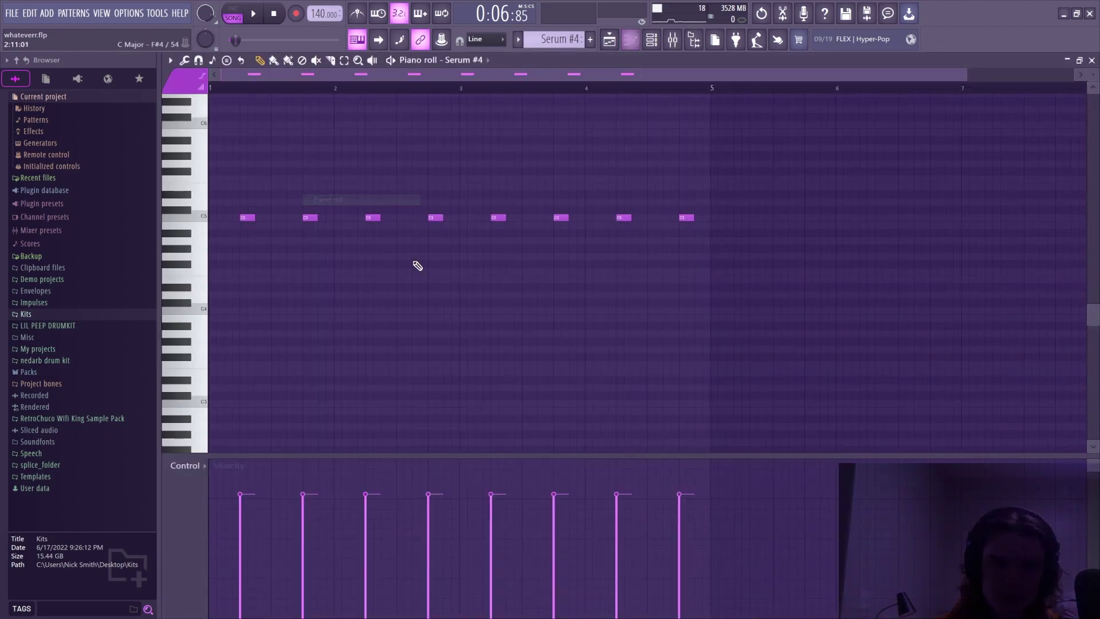
double_click(248, 216)
click(650, 224)
click(609, 39)
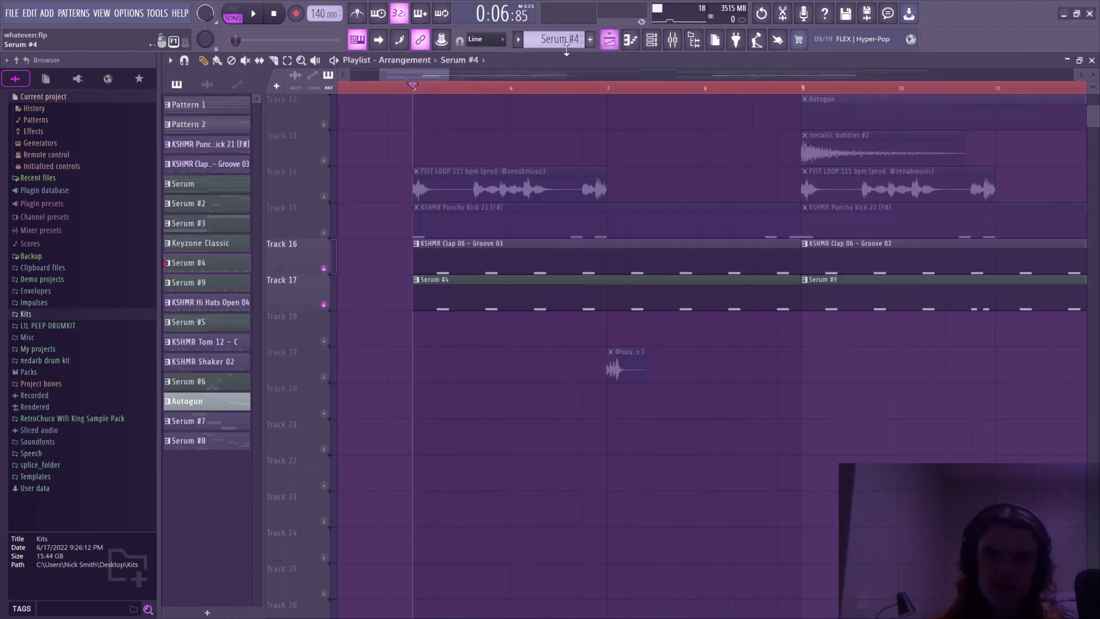
Review the FIST LOOP 111 bpm clip's sample settings and play the soloed loop on Track 14 from bar 5
scroll(416, 89, down, 3)
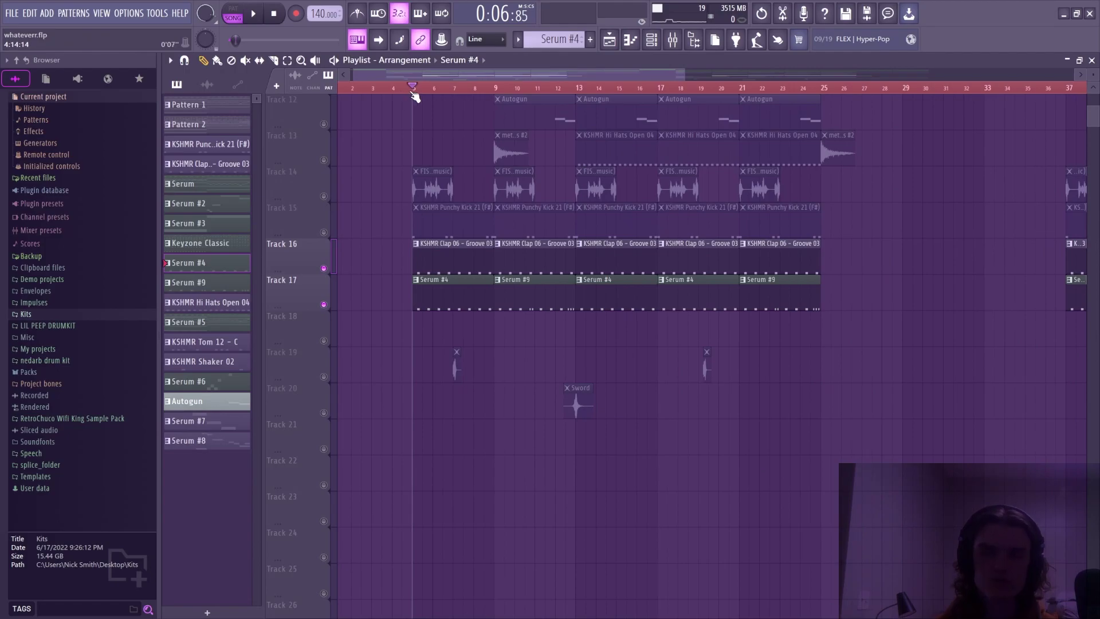
scroll(406, 99, up, 3)
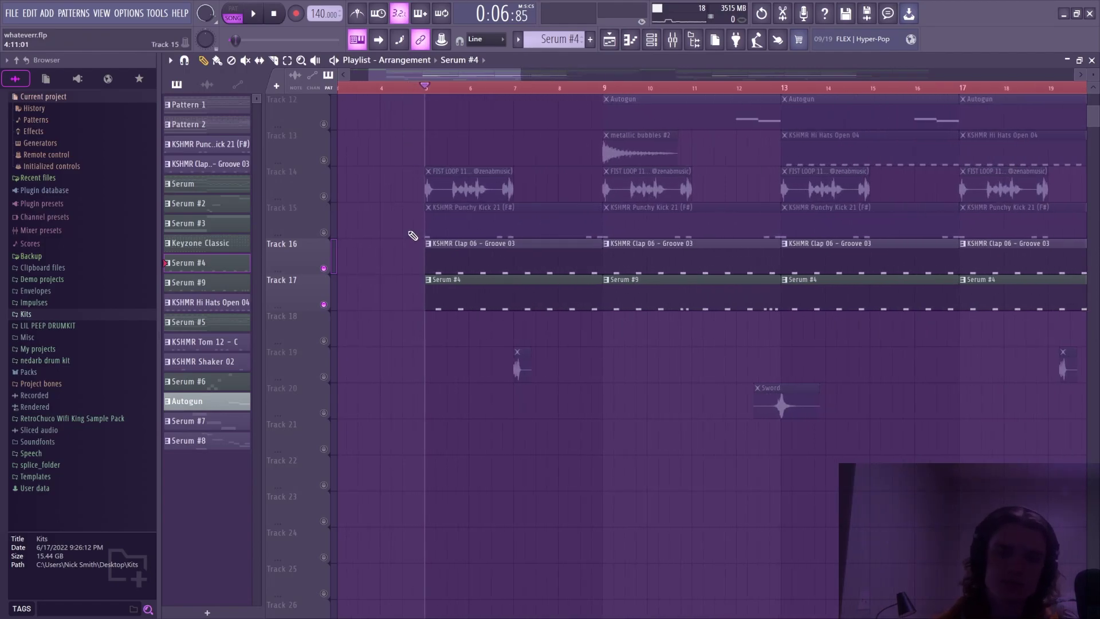
scroll(410, 238, up, 1)
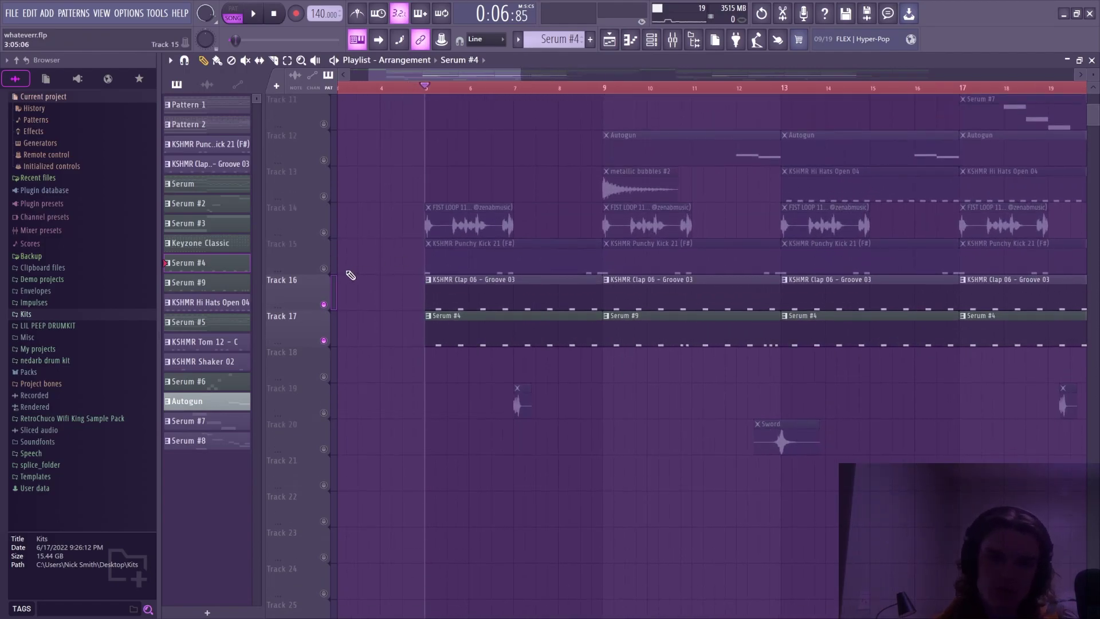
double_click(464, 221)
drag(350, 335, 440, 263)
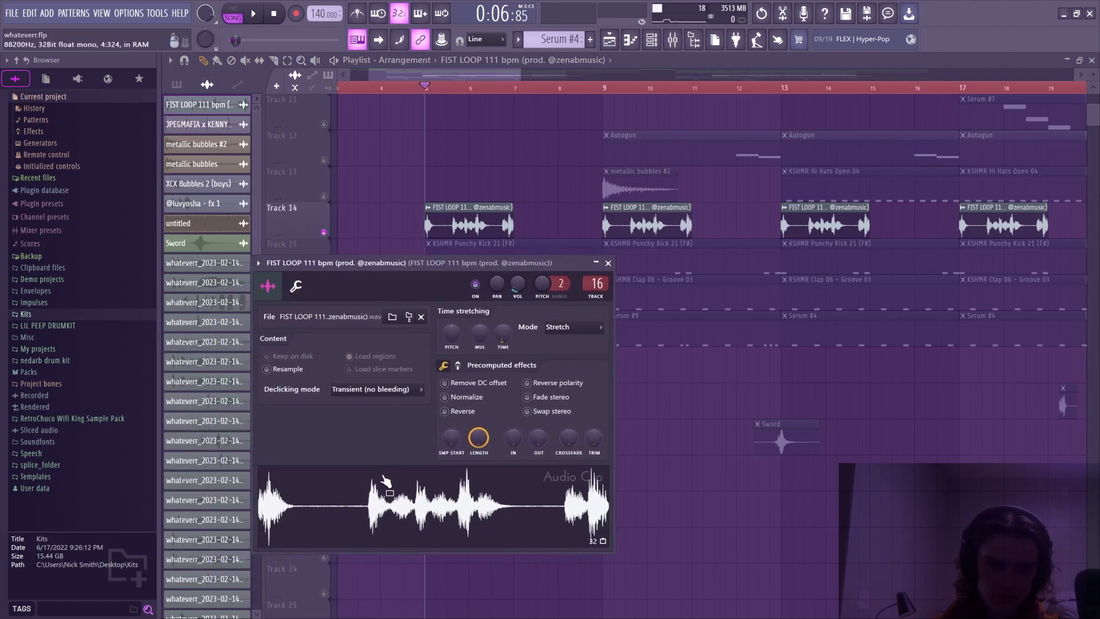
key(Escape)
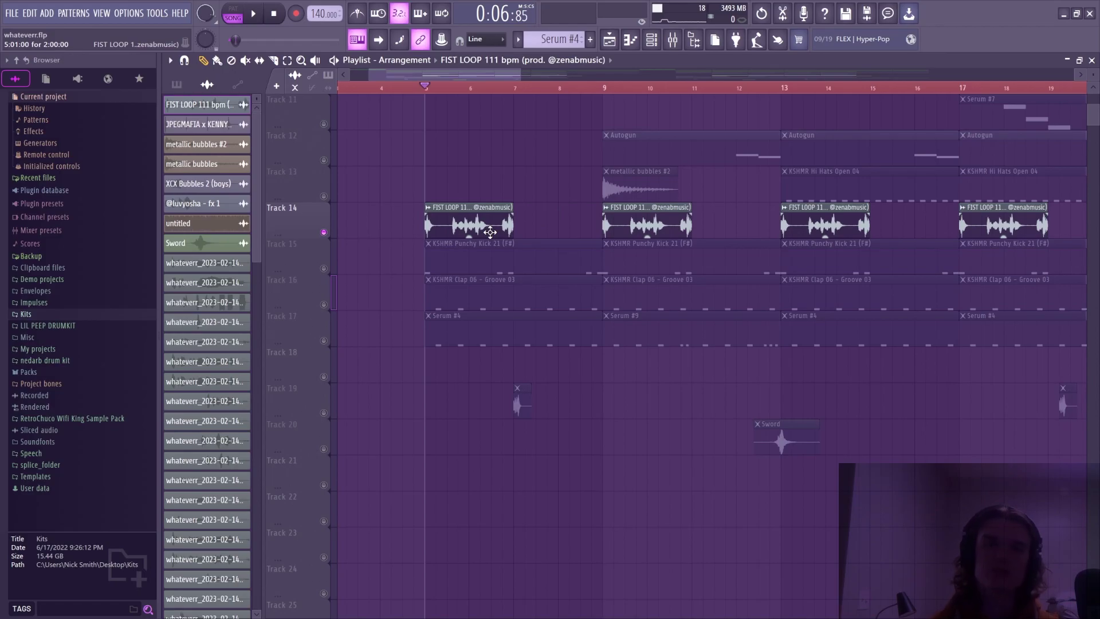
key(space)
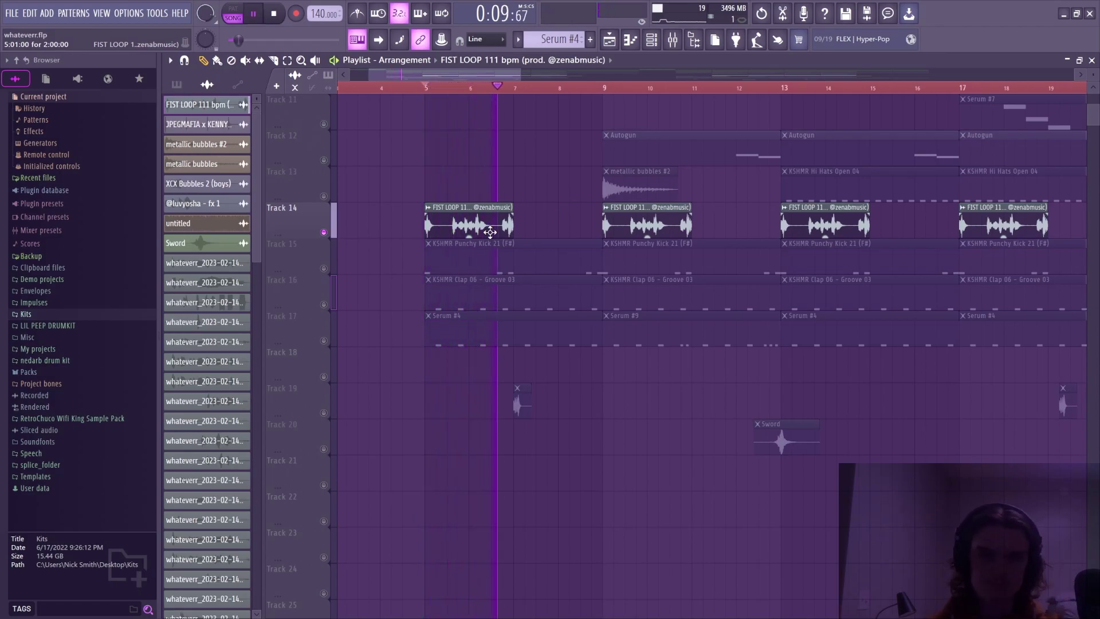
key(space)
Open the KSHMR Hi Hats Open 04 pattern's notes in the piano roll and its sampler channel settings
scroll(402, 279, down, 2)
mouse_move(326, 273)
mouse_down()
mouse_move(327, 312)
mouse_move(355, 322)
mouse_up()
scroll(596, 101, up, 4)
double_click(621, 338)
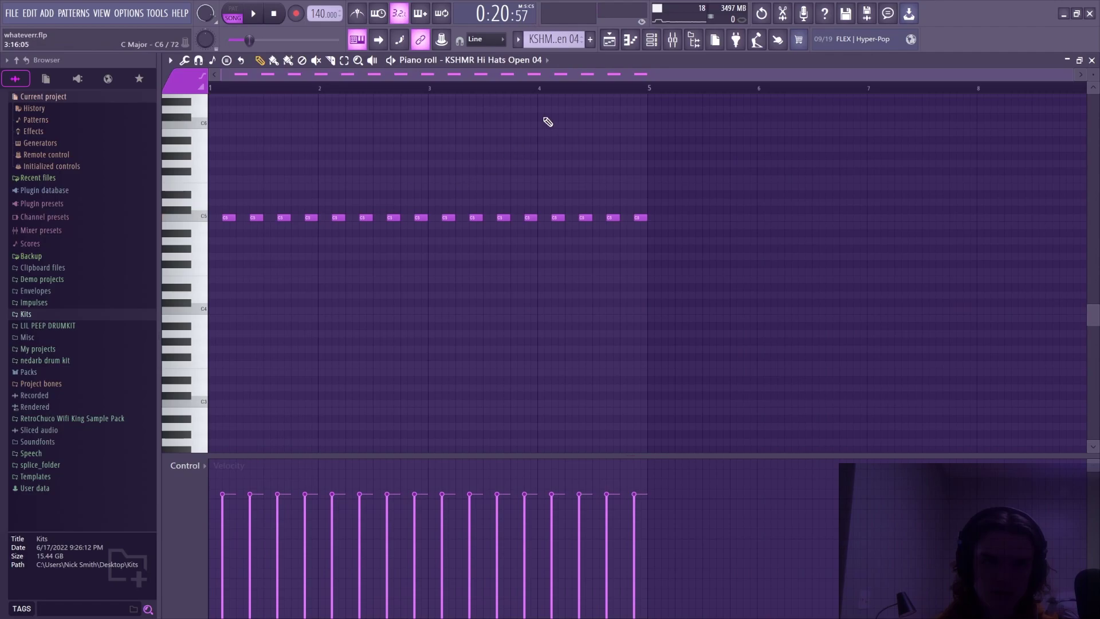
key(F6)
click(283, 224)
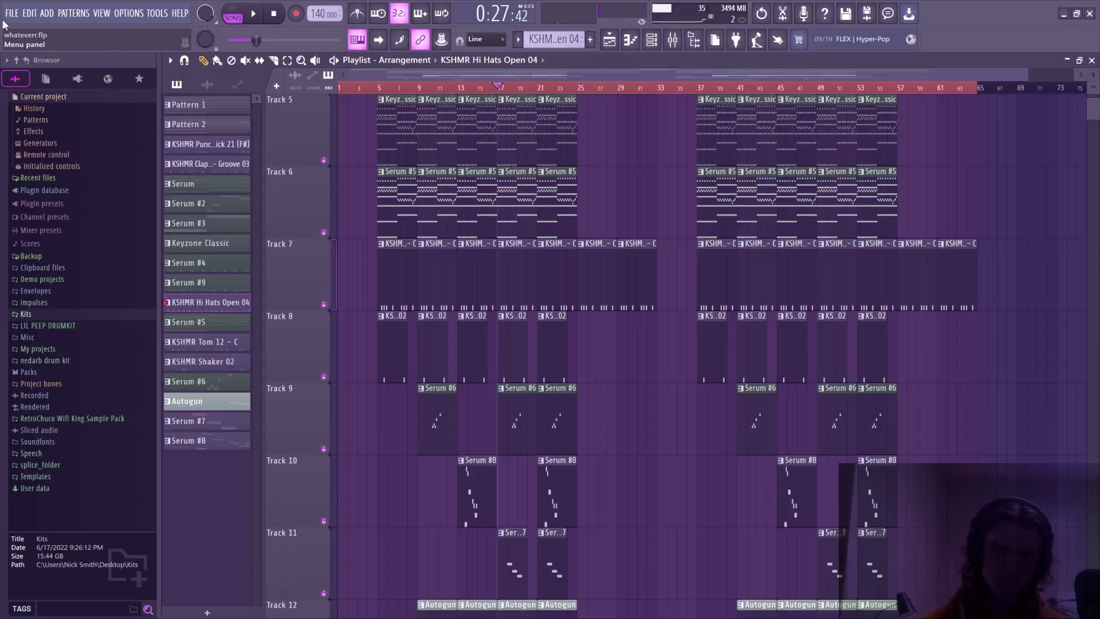
Open the crest vox.flp project containing the vocal recordings and show the start of its arrangement
click(11, 6)
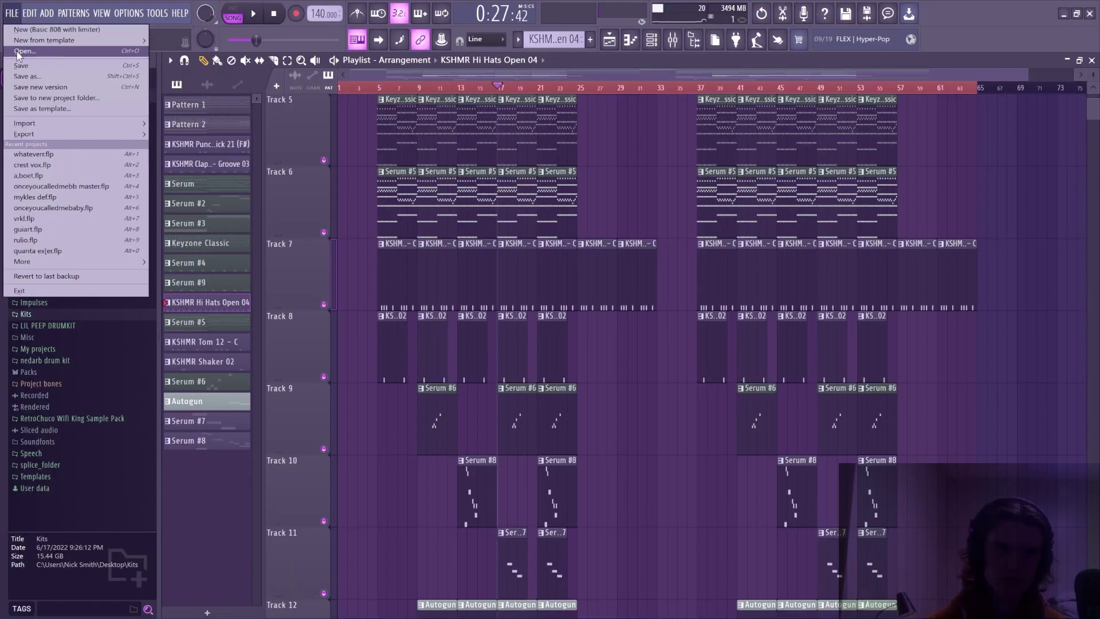
click(35, 43)
double_click(196, 122)
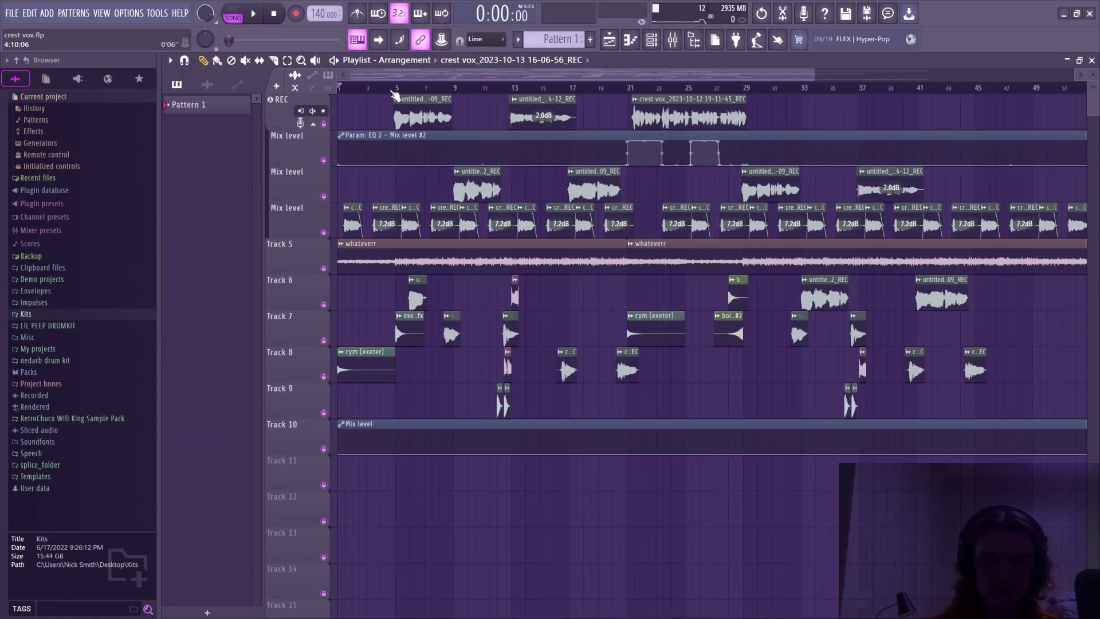
scroll(394, 92, up, 3)
drag(418, 75, 341, 84)
Solo the REC vocal track in the mixer, mute Inserts 6 and 7, and select Insert 4
key(F9)
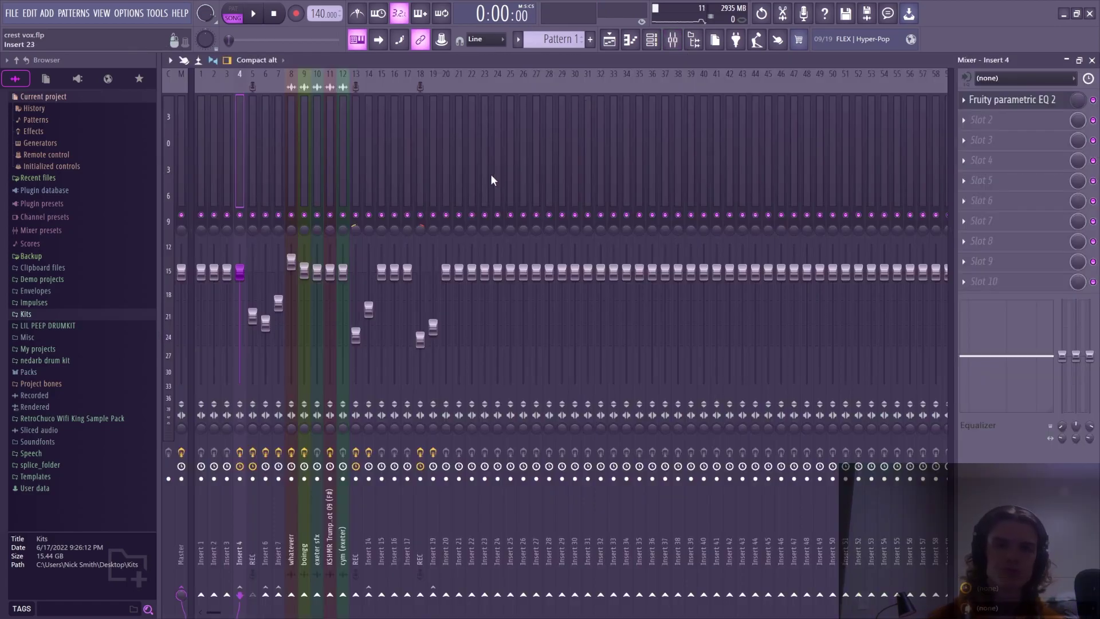
click(609, 39)
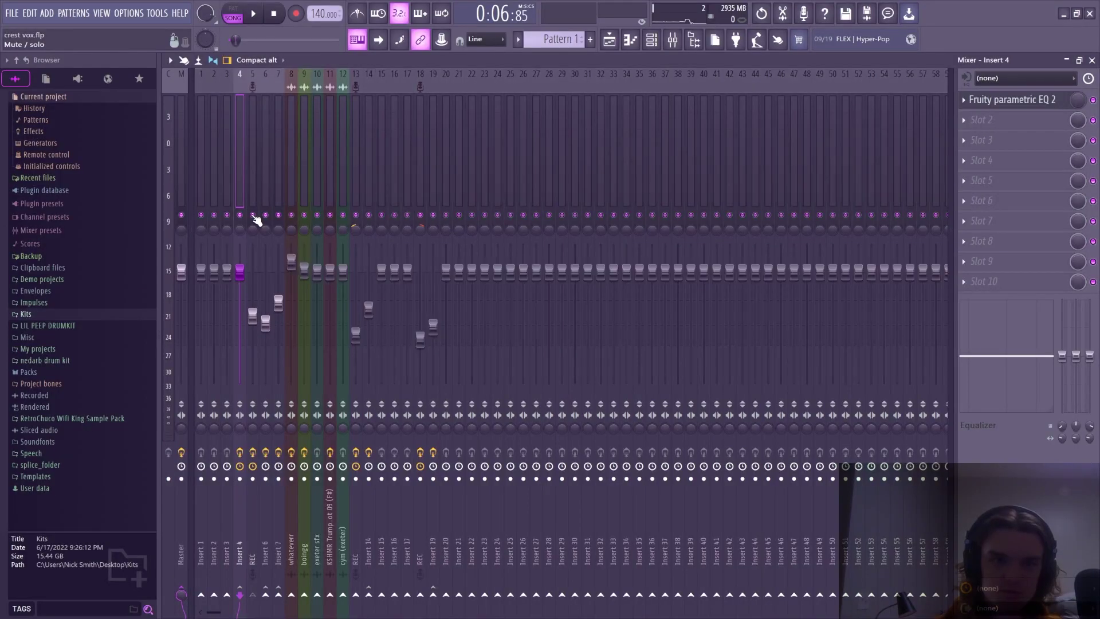
click(253, 213)
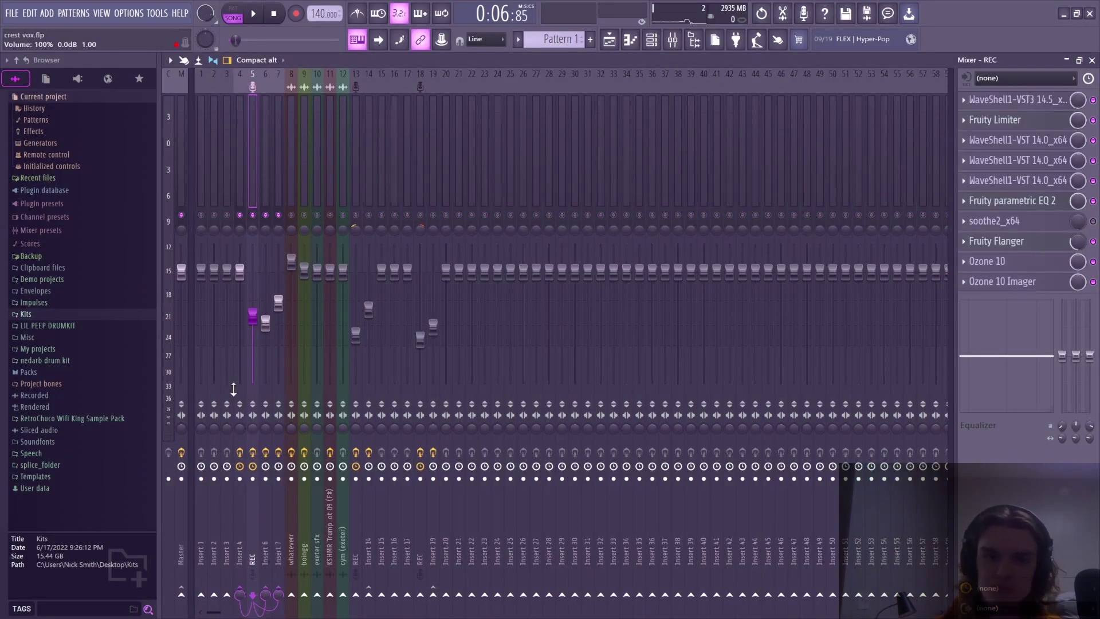
click(266, 215)
click(278, 215)
click(241, 215)
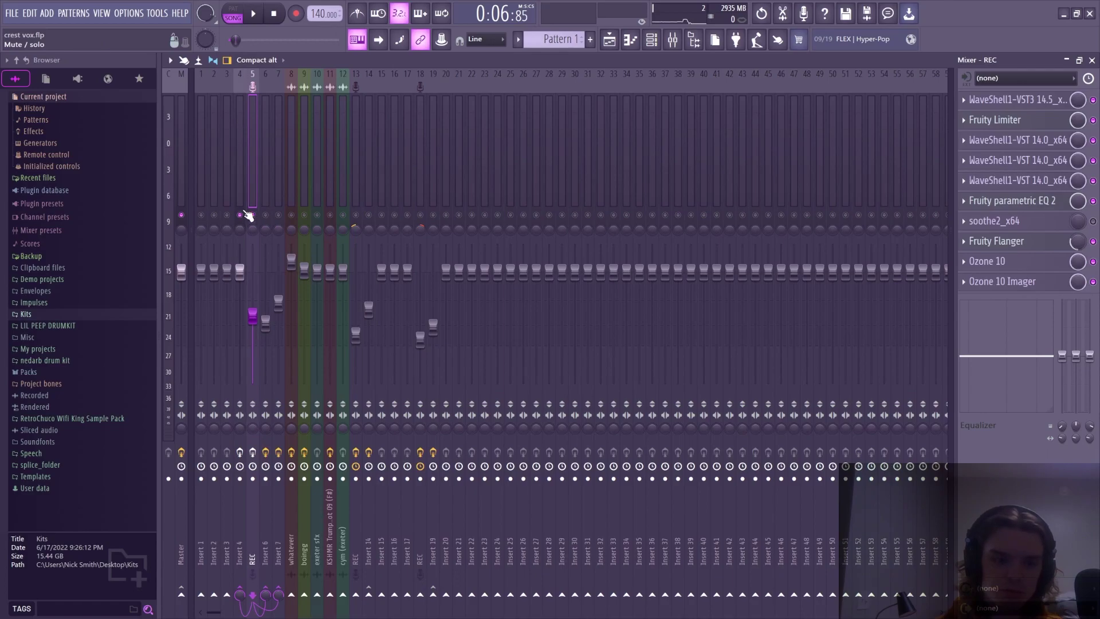
click(240, 198)
Play the isolated lead vocal recording from bar 5 of the playlist and check its levels in the mixer
click(610, 41)
click(479, 106)
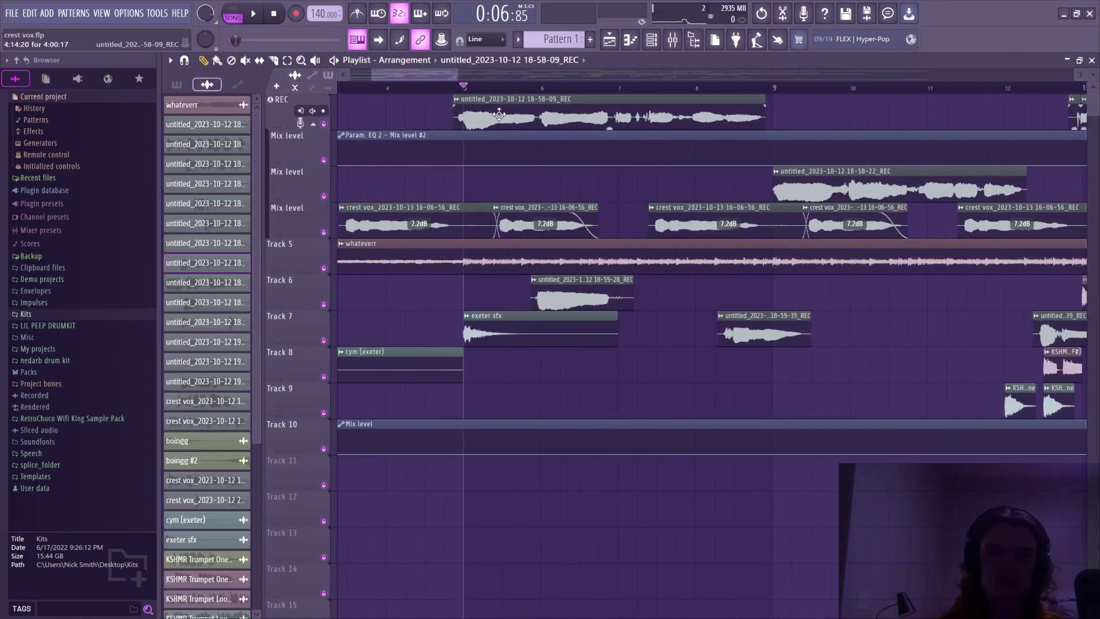
key(space)
click(676, 43)
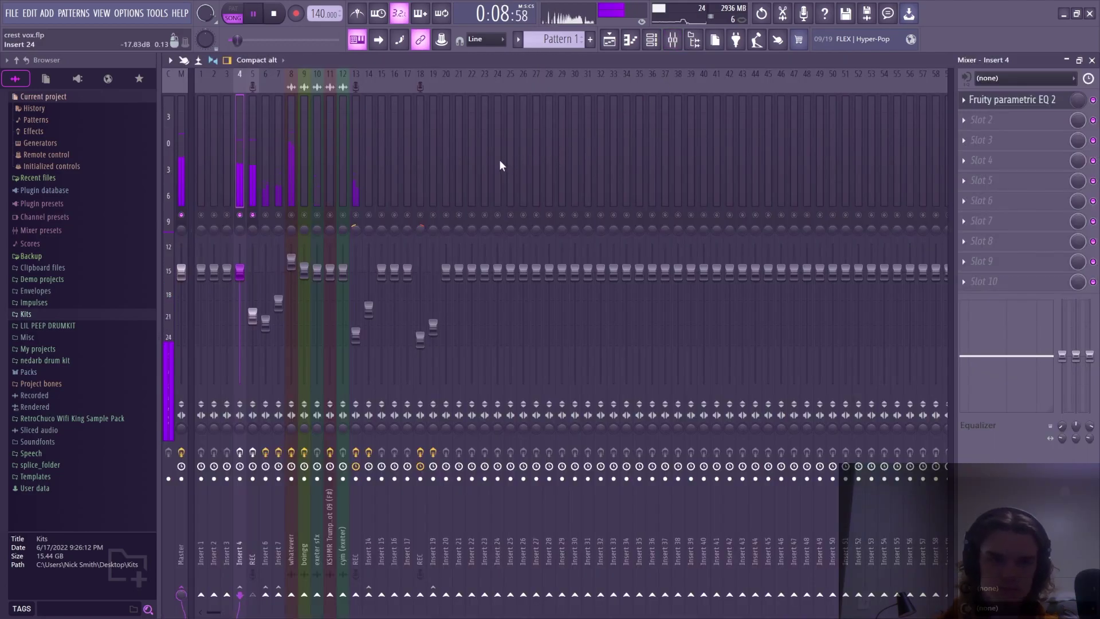
click(609, 41)
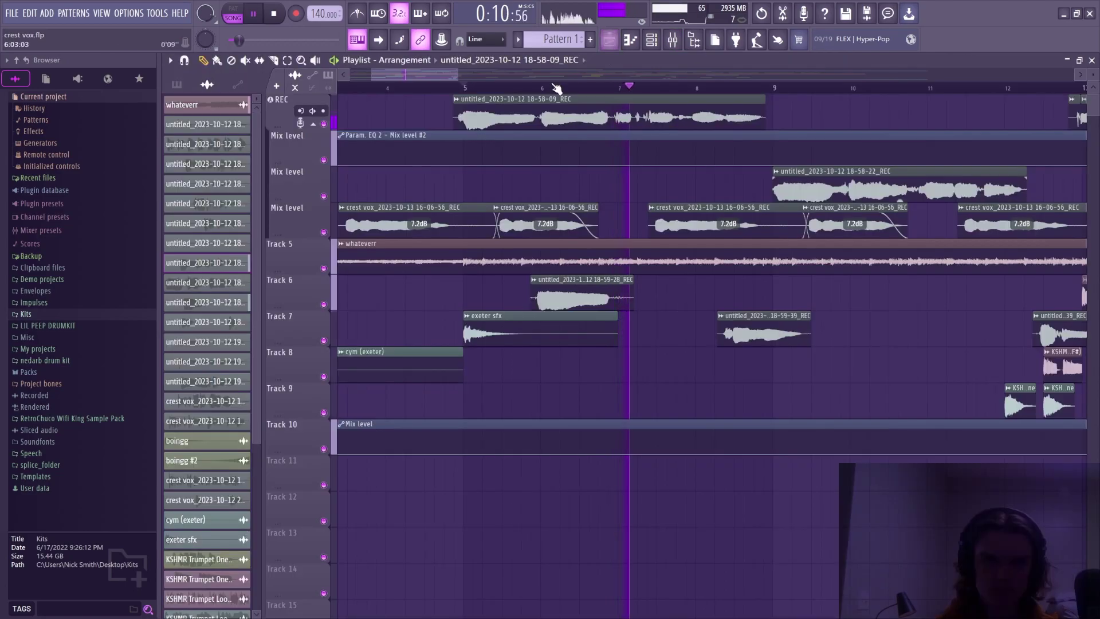
Inspect the Clarity Vx Pro noise reduction on the REC track and play the vocal with only that effect enabled
scroll(558, 92, down, 5)
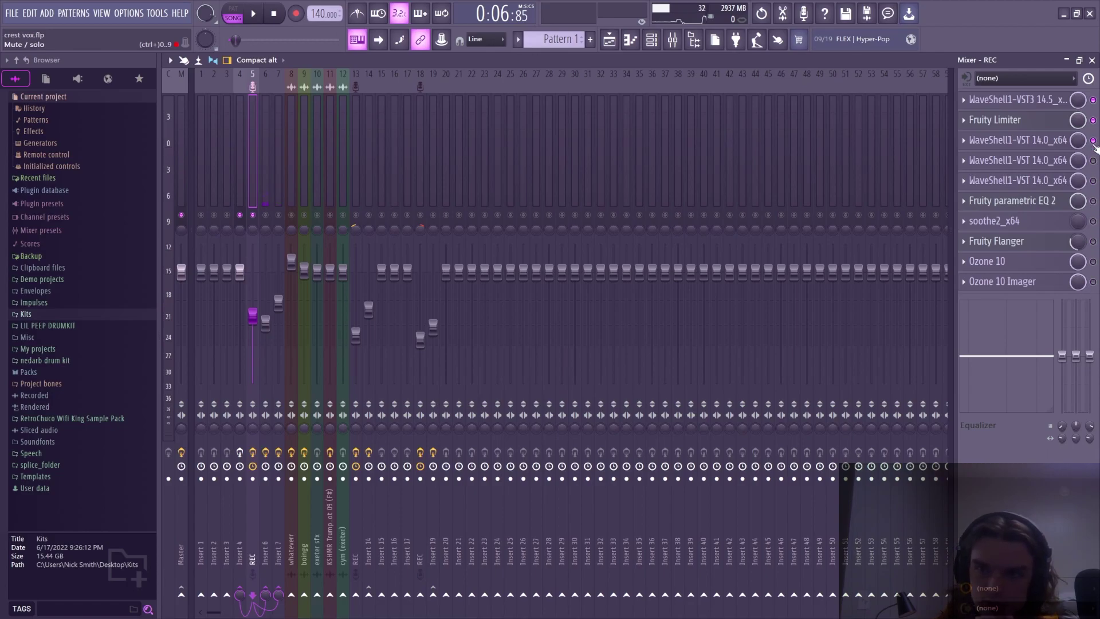
click(1020, 100)
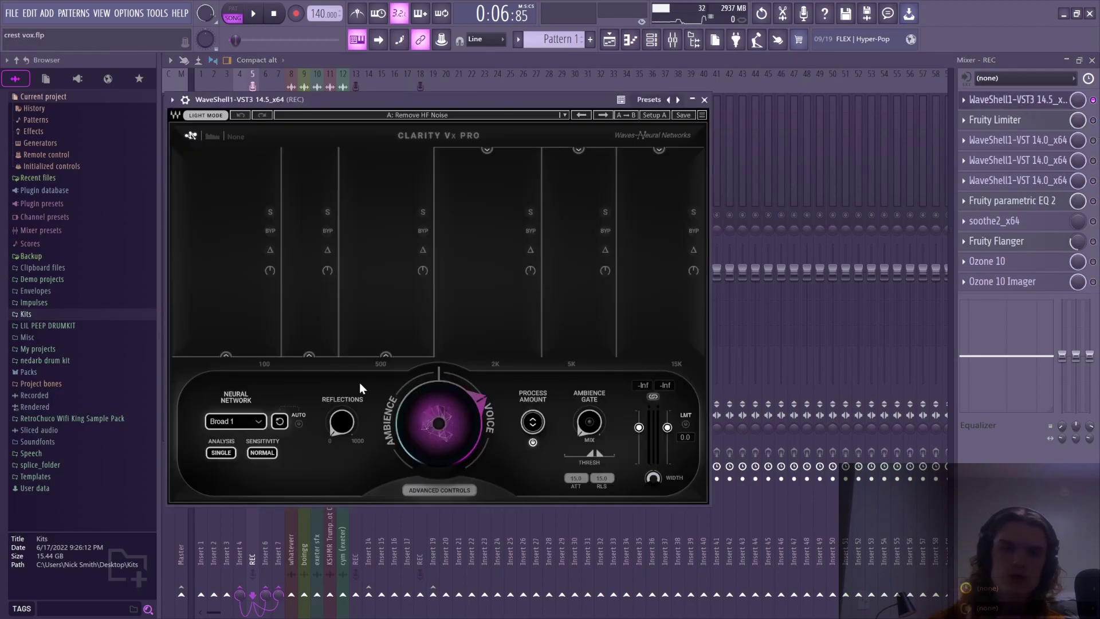
click(705, 100)
key(space)
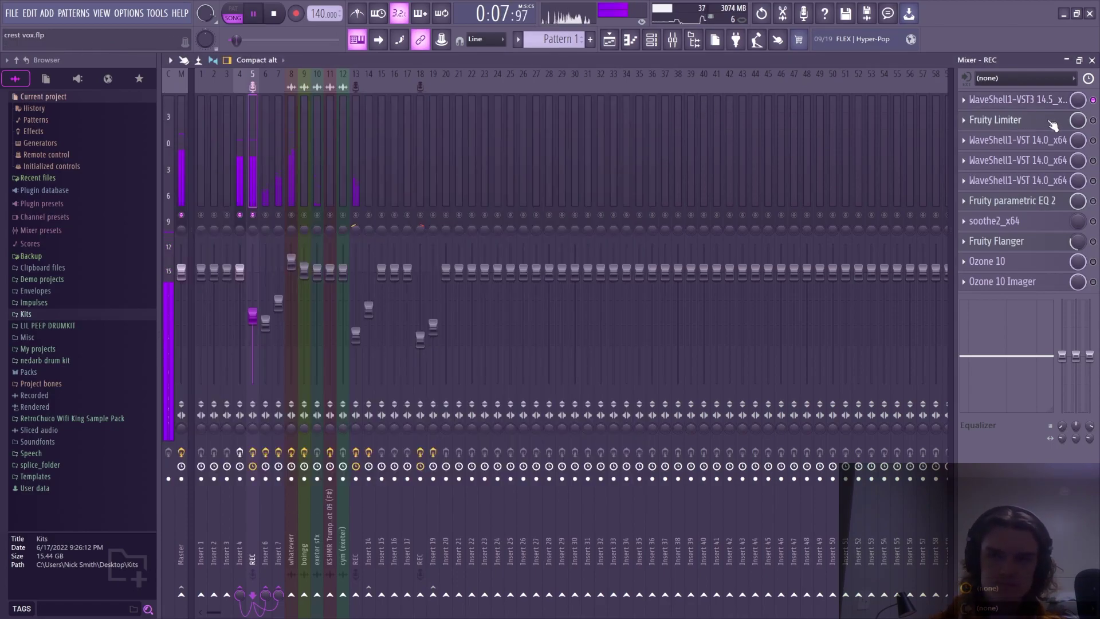
key(space)
Enable the Fruity Limiter and Waves Tune Real-Time on the REC track and review their settings
click(1026, 121)
click(1026, 122)
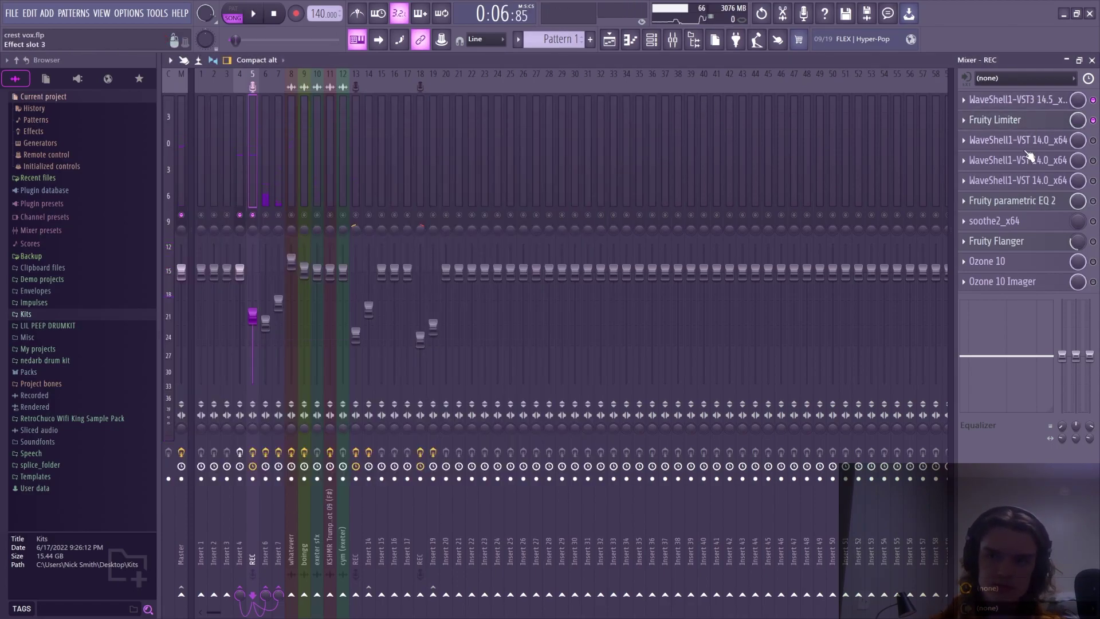
click(1028, 147)
click(1024, 144)
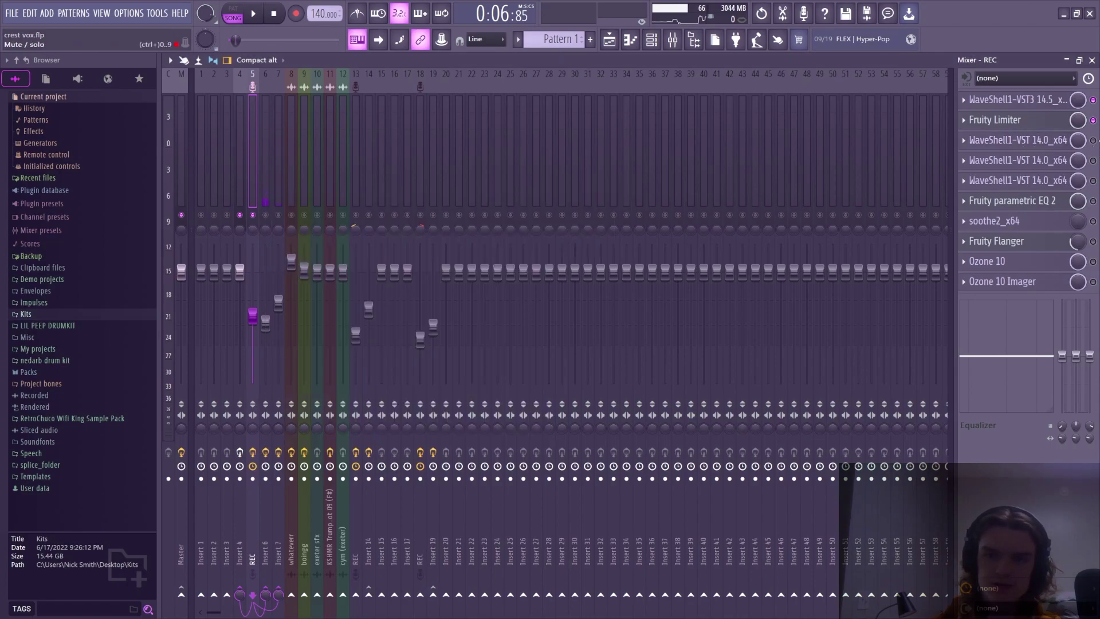
click(1020, 141)
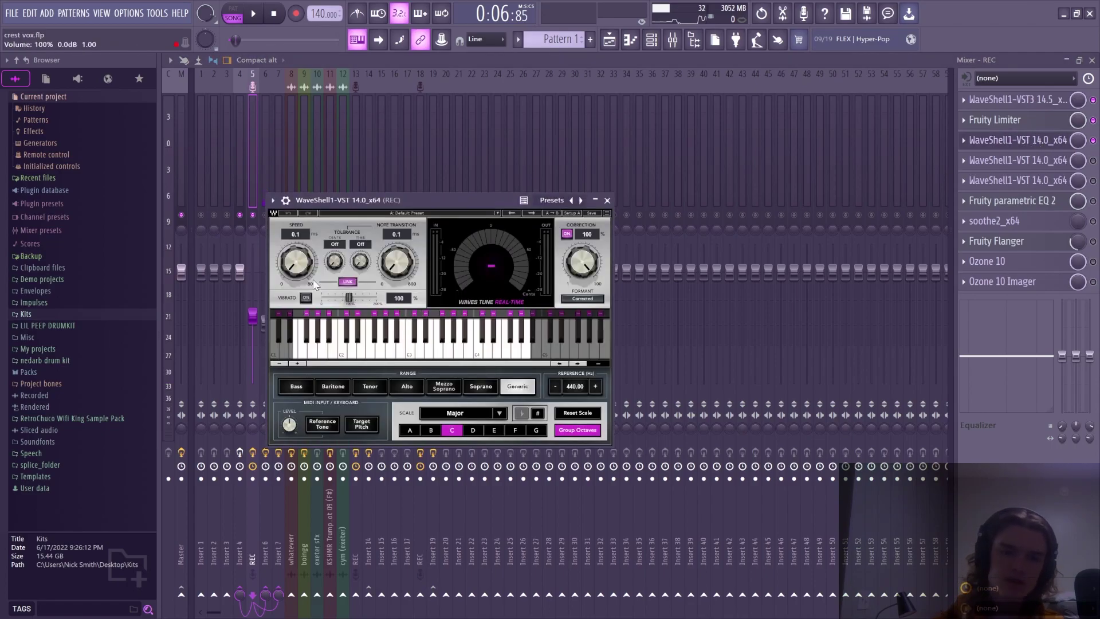
click(607, 201)
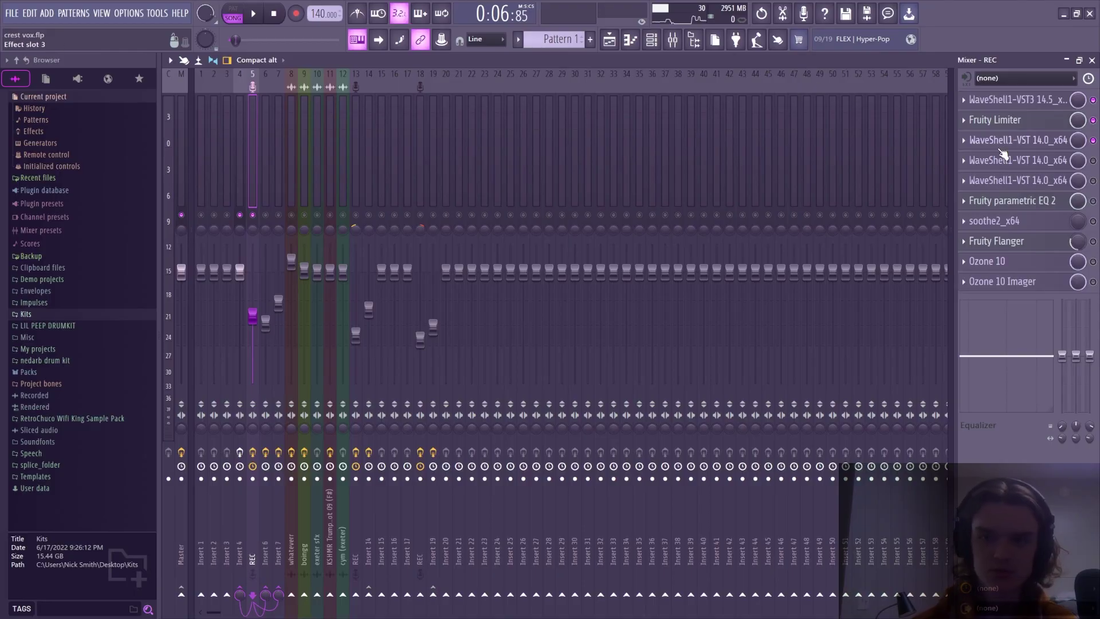
Recheck the Waves Tune Real-Time speed and scale settings and play the vocal with pitch correction active
click(1001, 148)
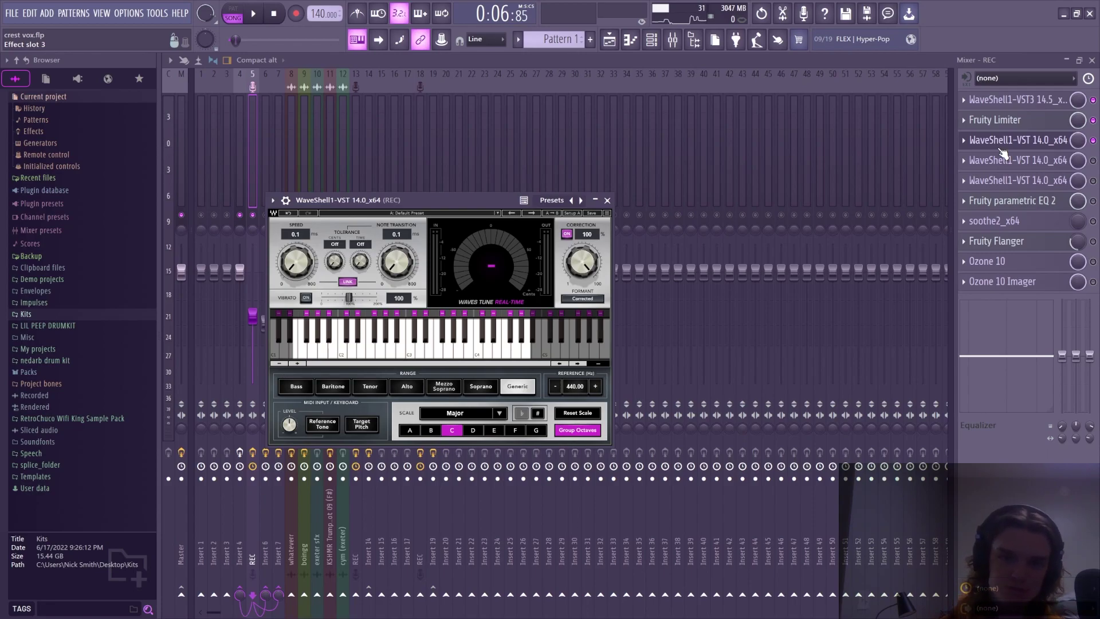
click(607, 200)
key(space)
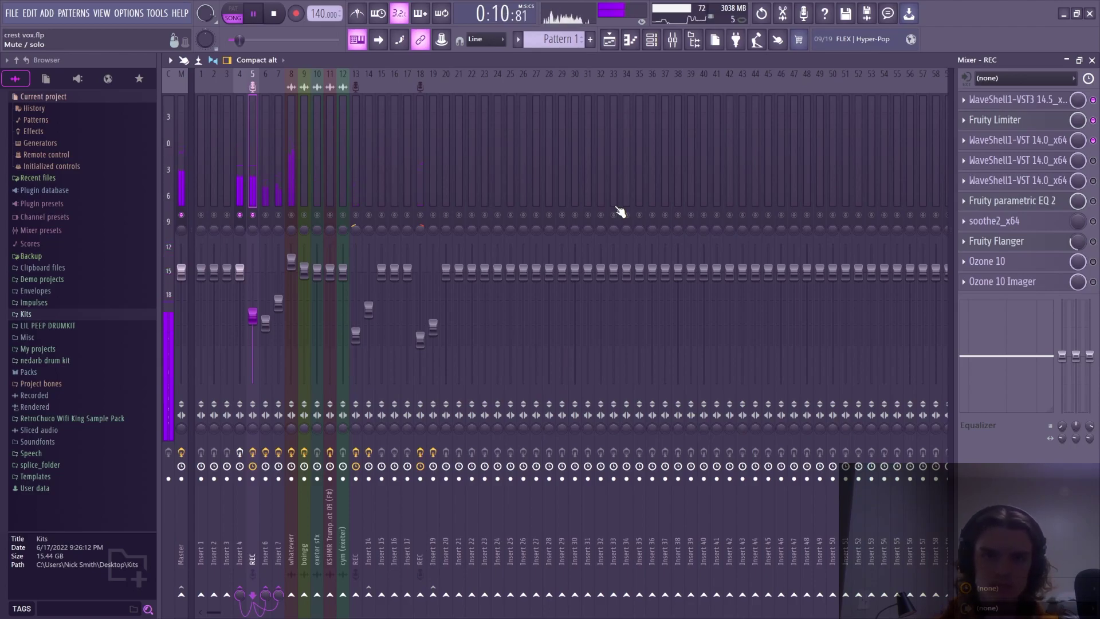
key(space)
Enable the Renaissance Vox compressor on the REC track and play the vocal while checking its compression control
click(1025, 161)
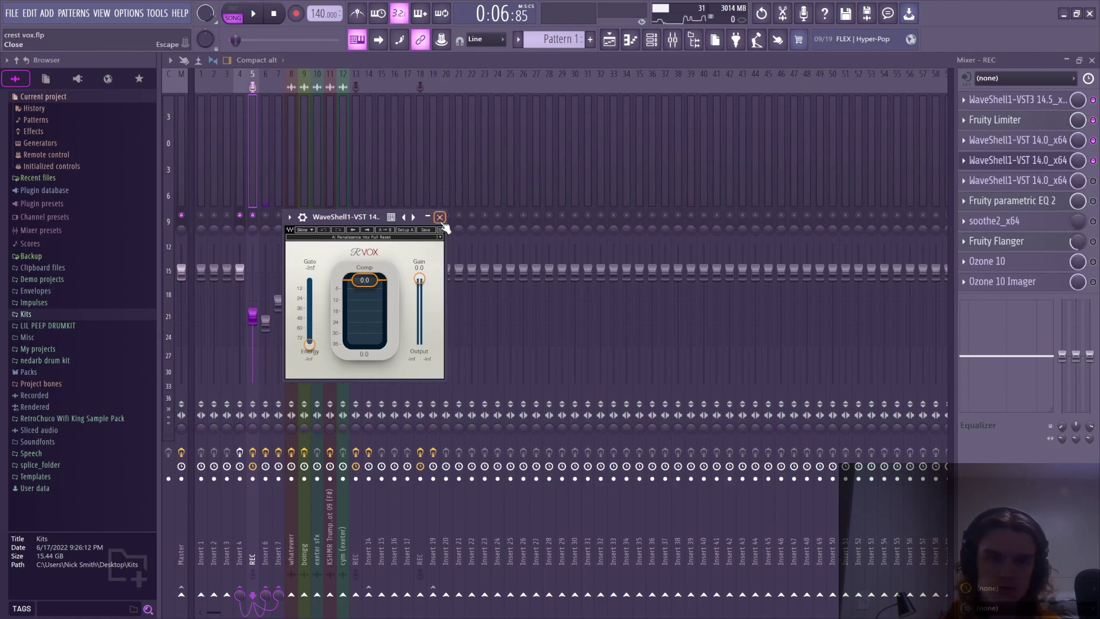
key(space)
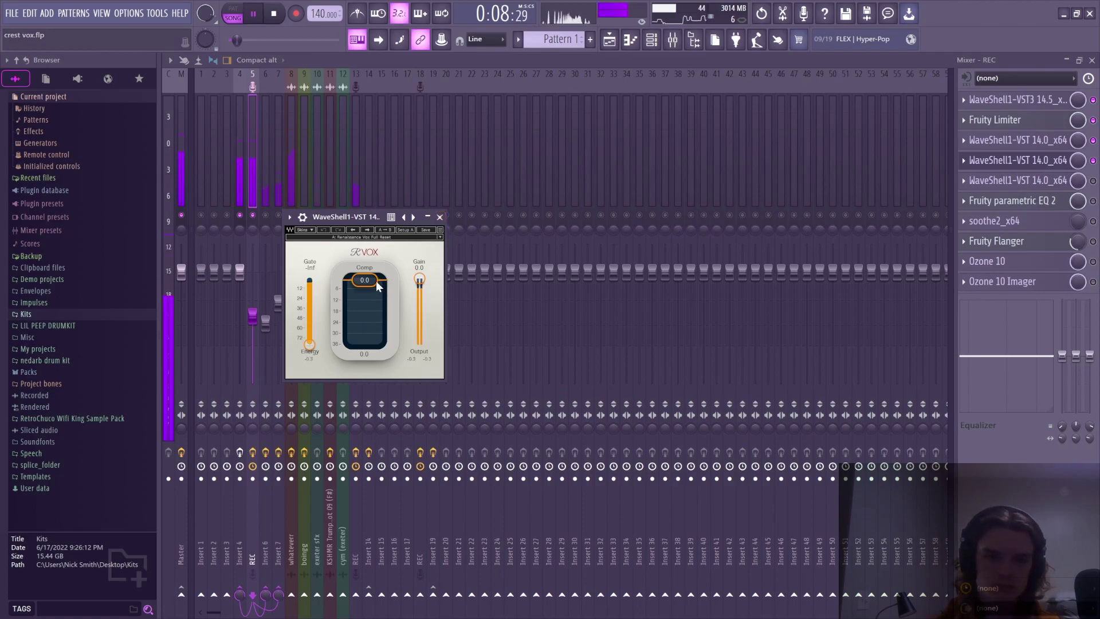
mouse_move(364, 289)
mouse_down()
mouse_move(364, 314)
mouse_move(364, 293)
mouse_up()
click(440, 217)
key(space)
Enable the Chris Lord-Alge Vocals plugin, review its factory presets while keeping Rock Female, and play the vocal
click(1053, 181)
click(1043, 180)
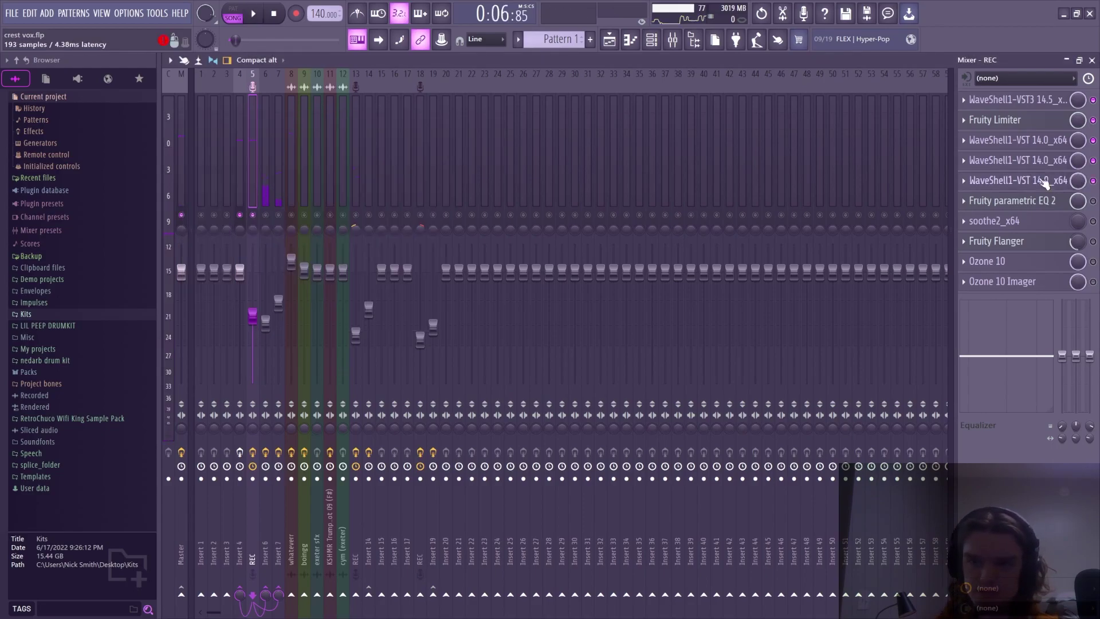
click(1043, 180)
click(360, 129)
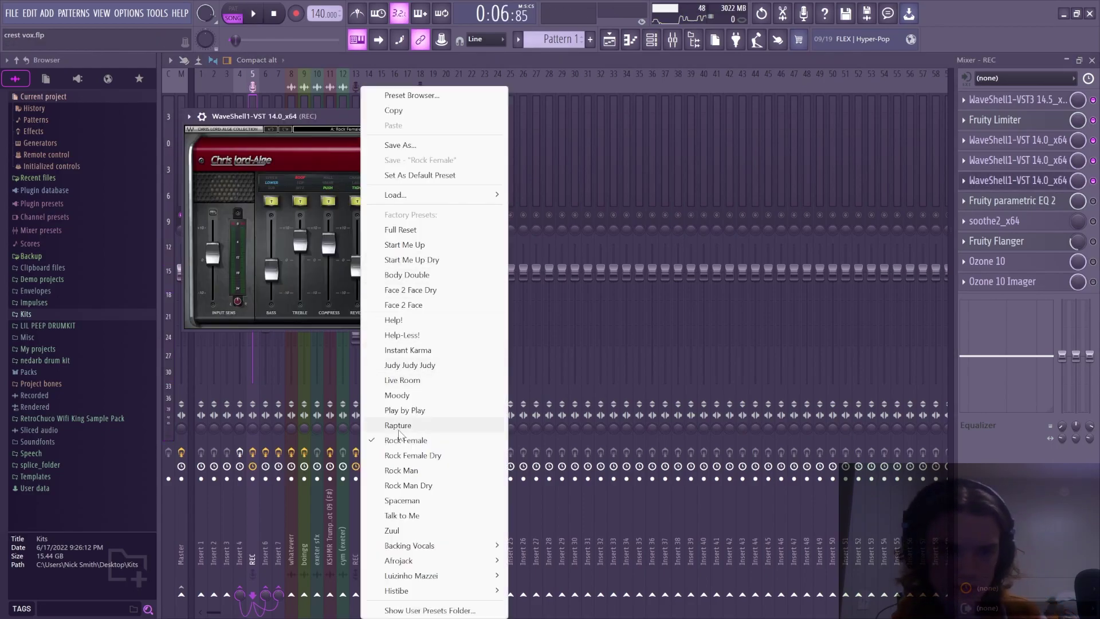
click(308, 137)
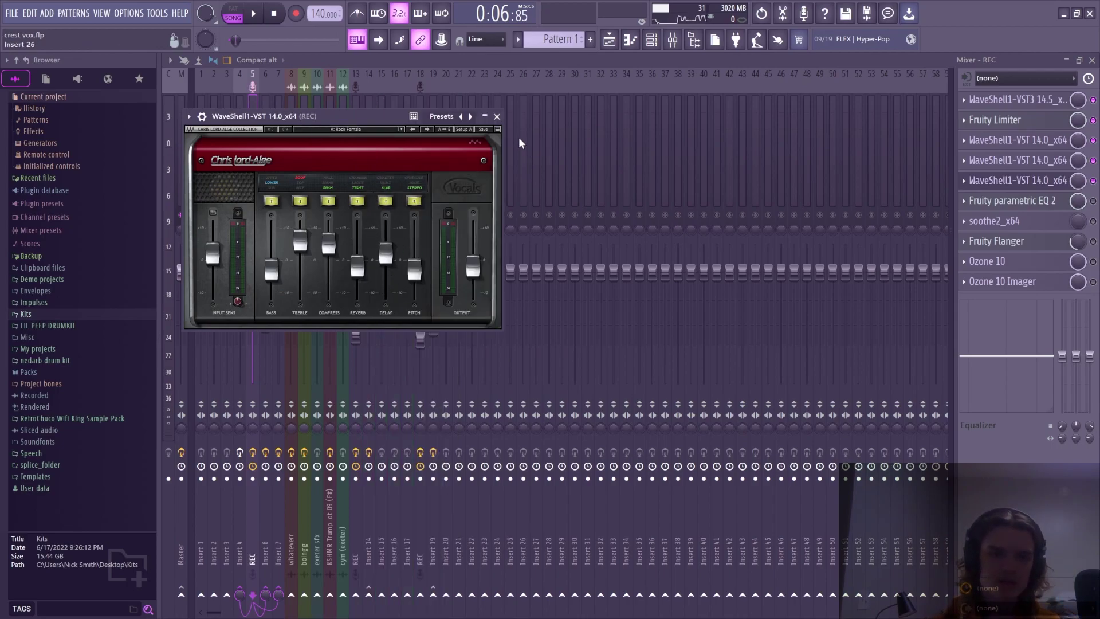
click(497, 116)
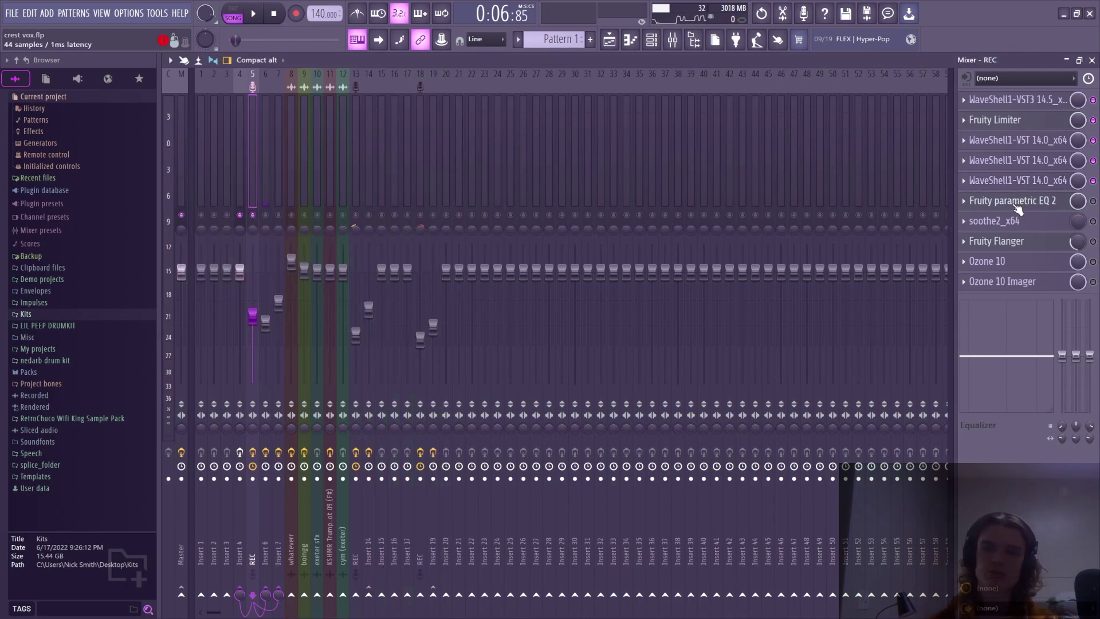
key(space)
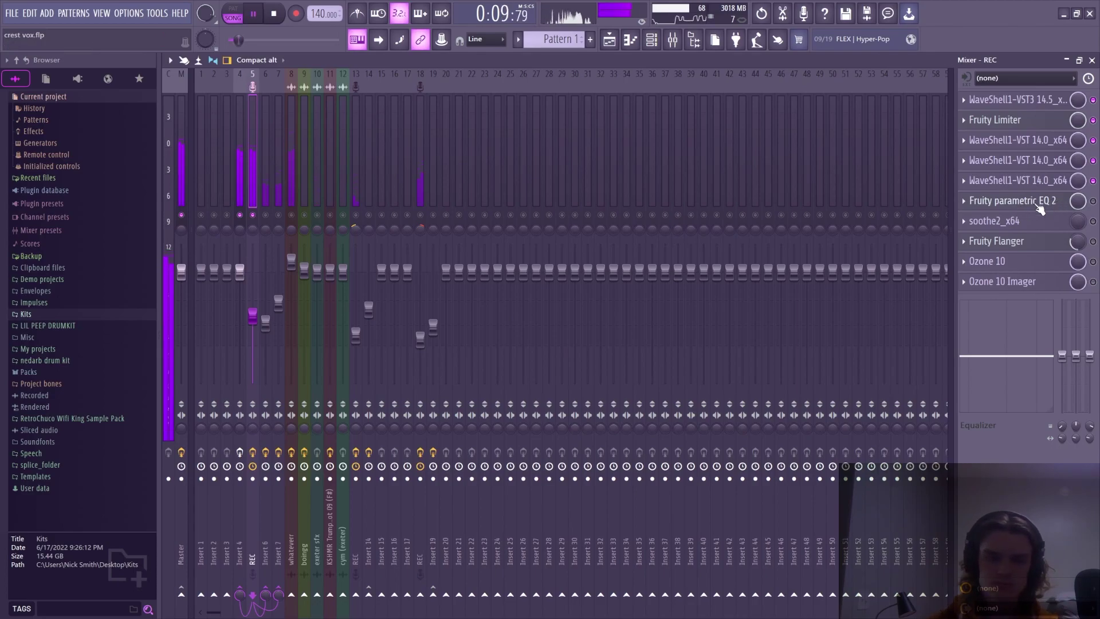
key(space)
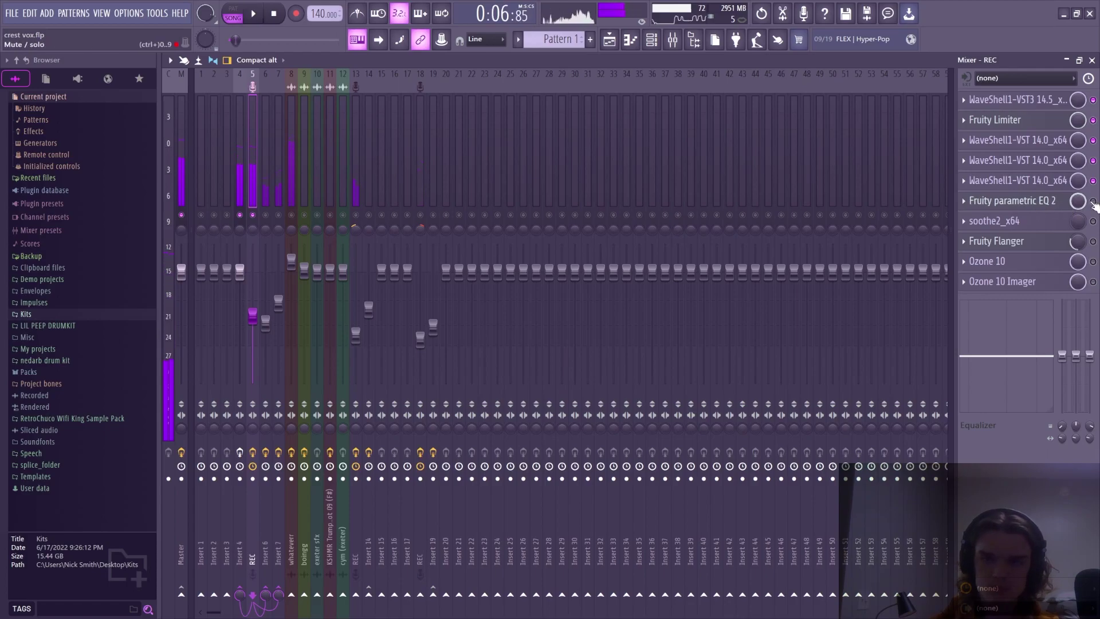
Enable Fruity parametric EQ 2 on the REC track, examine its band 3 and band 7 cuts, and play the vocal
click(1012, 200)
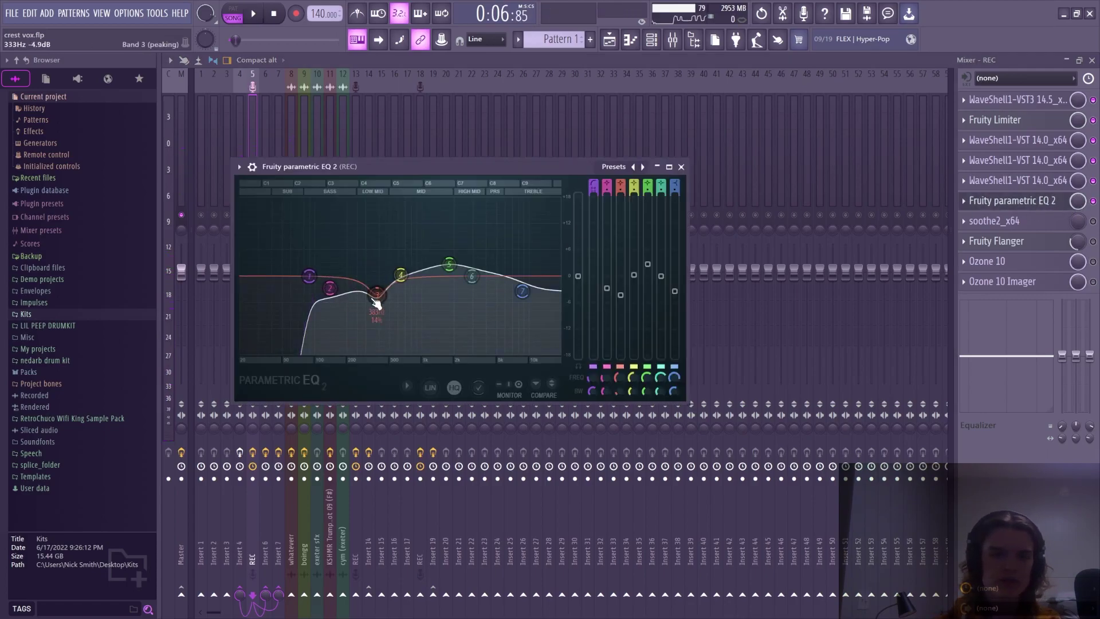
drag(378, 306, 374, 313)
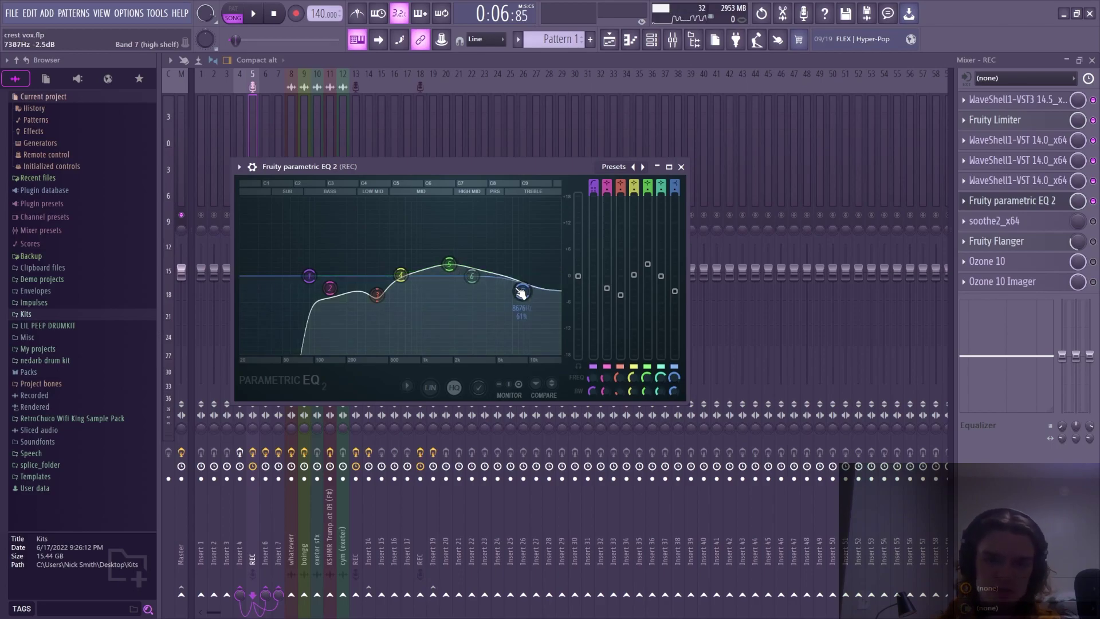
click(682, 167)
key(space)
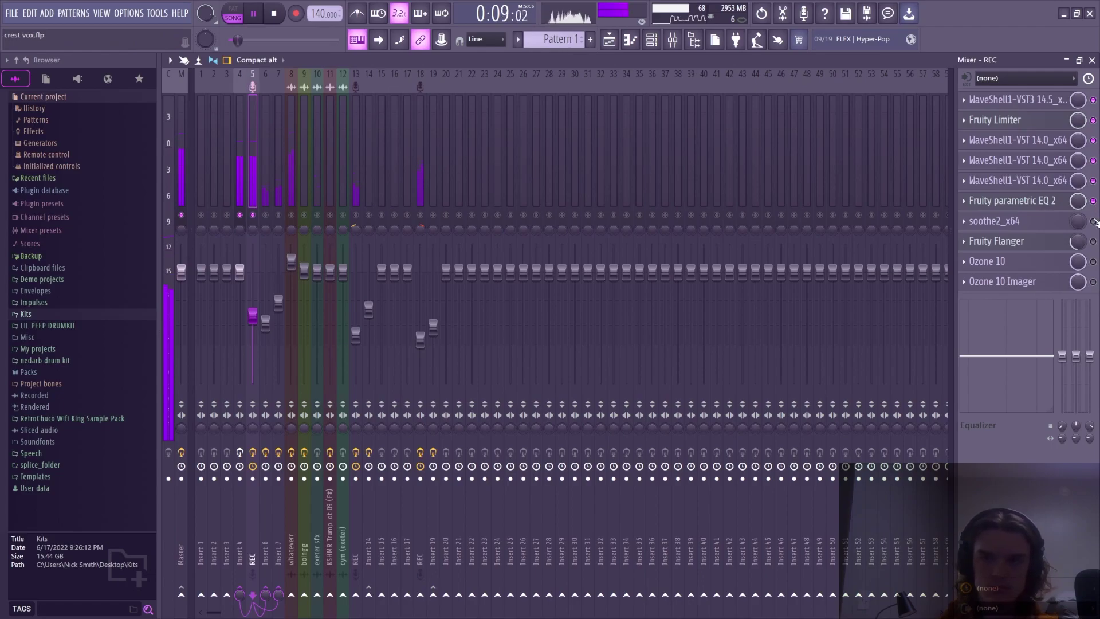
key(space)
Enable the Fruity Flanger on the REC track, review its mix level and parameters, and play the vocal through it
click(1092, 240)
click(1026, 248)
click(1026, 248)
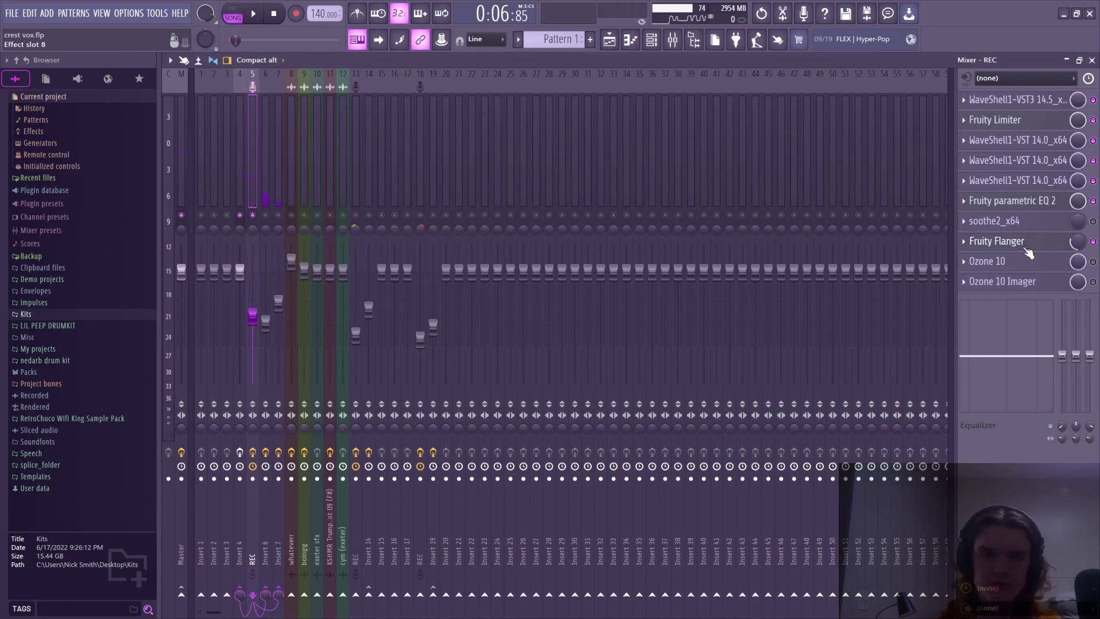
drag(1077, 241, 1077, 236)
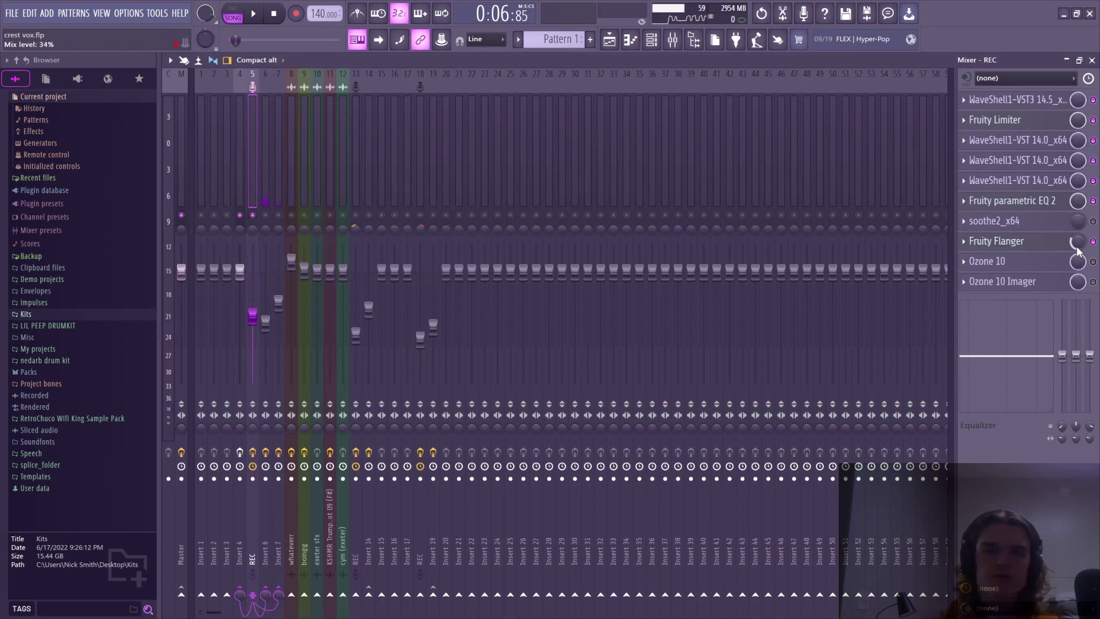
click(1032, 249)
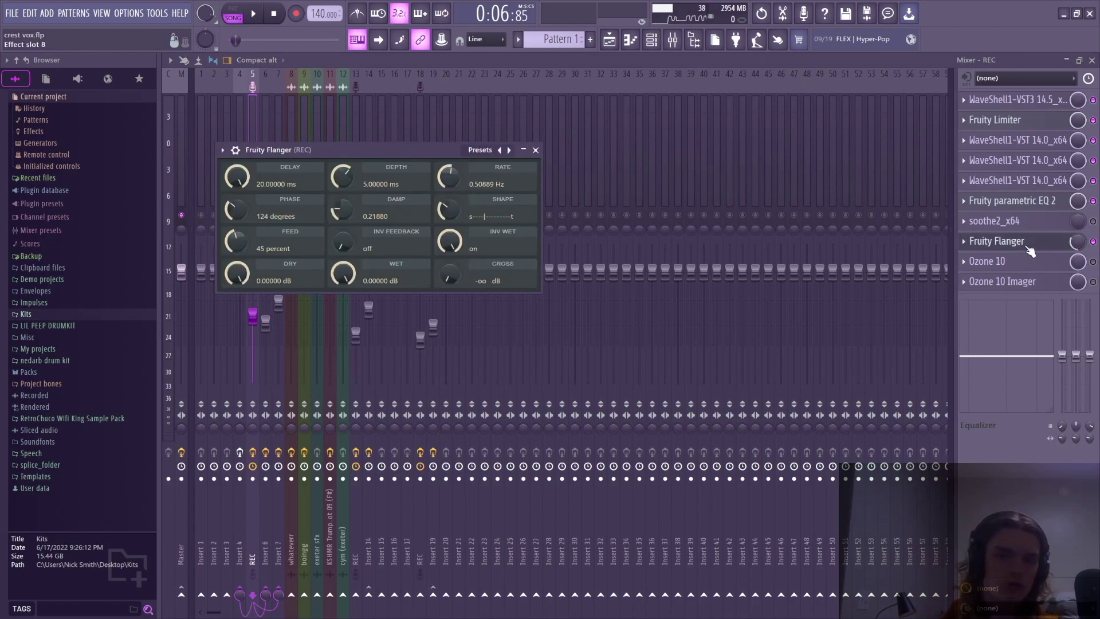
click(1030, 250)
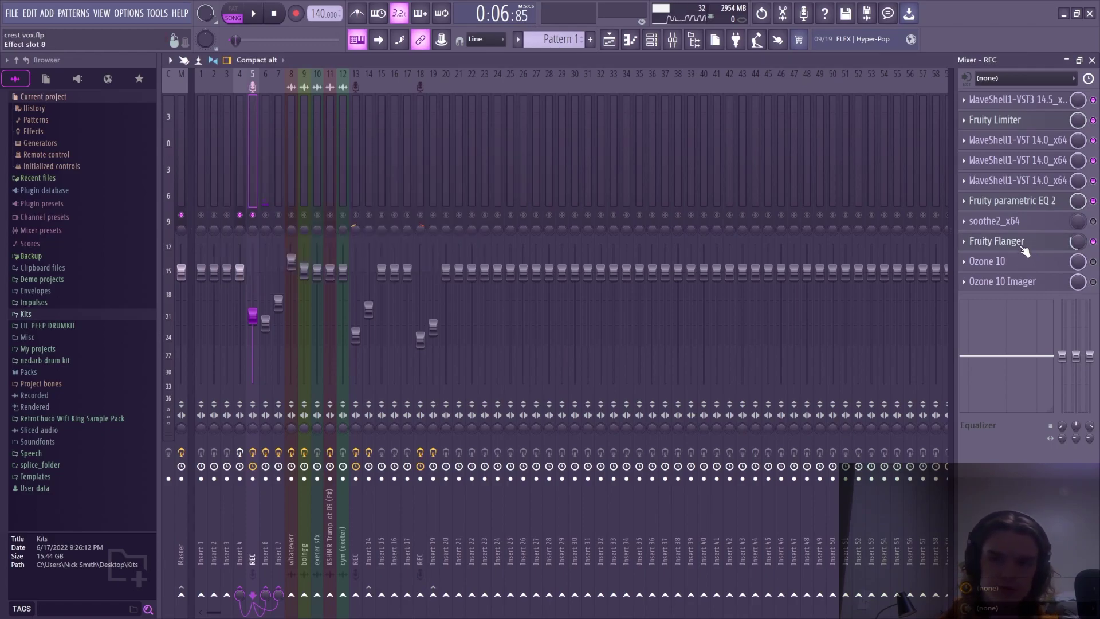
key(space)
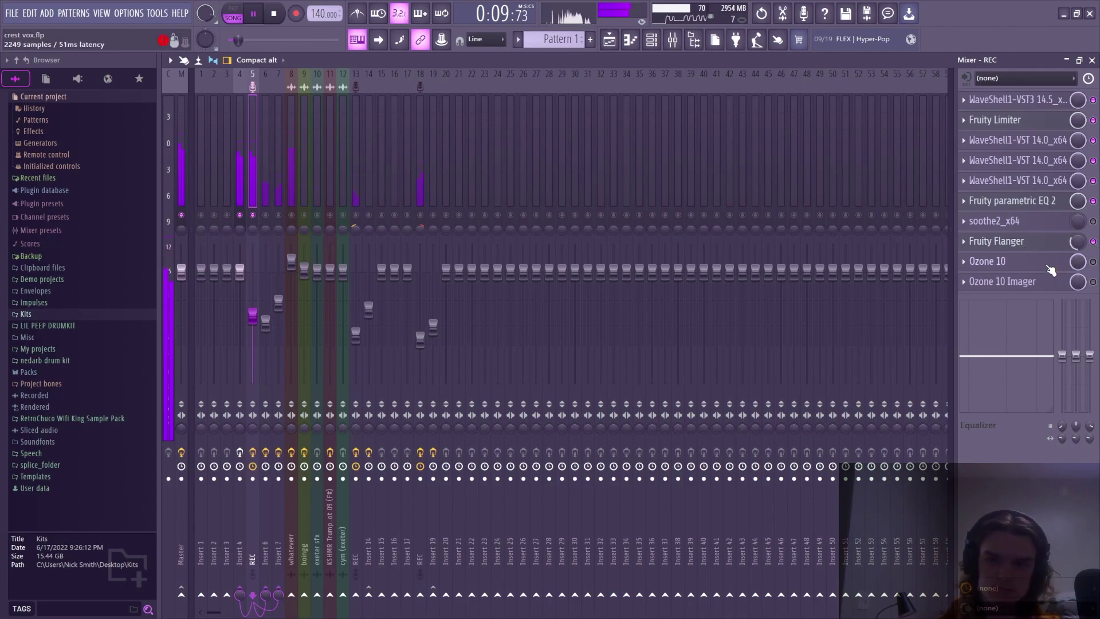
key(space)
Enable Ozone 10 on the REC track and review its module chain and the Ozone 10 Imager's stereo width settings
click(1030, 263)
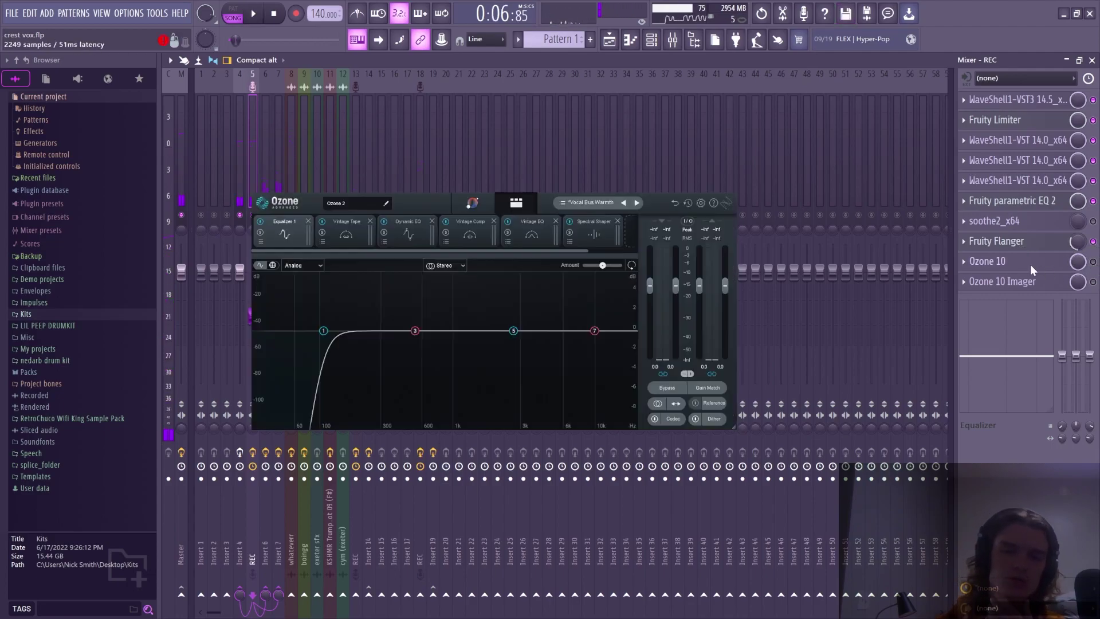
click(1035, 268)
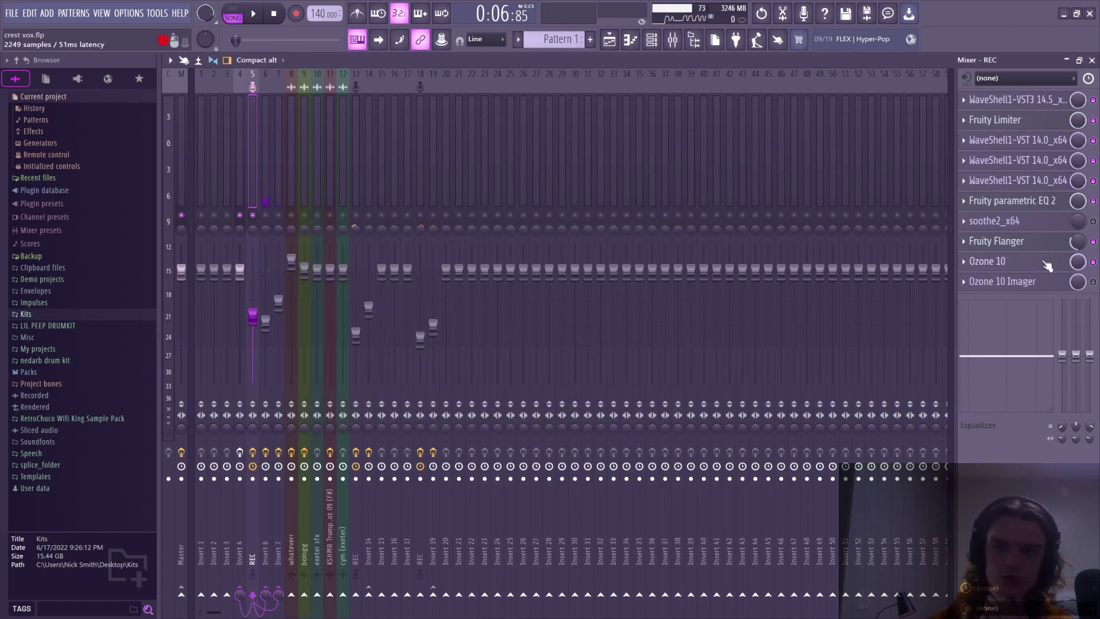
click(1029, 284)
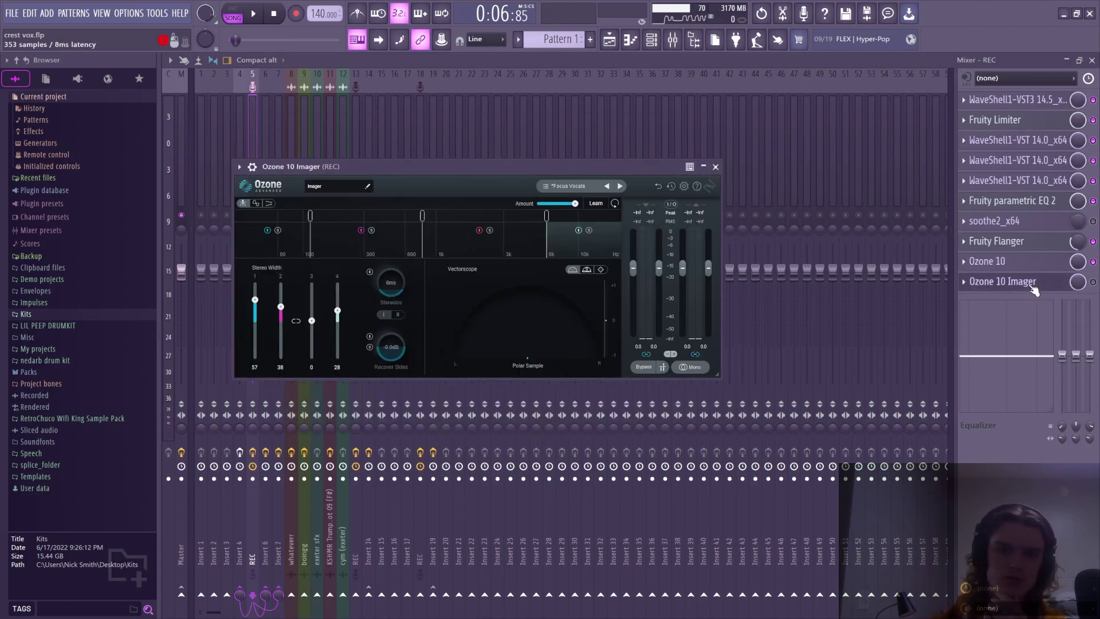
click(1032, 283)
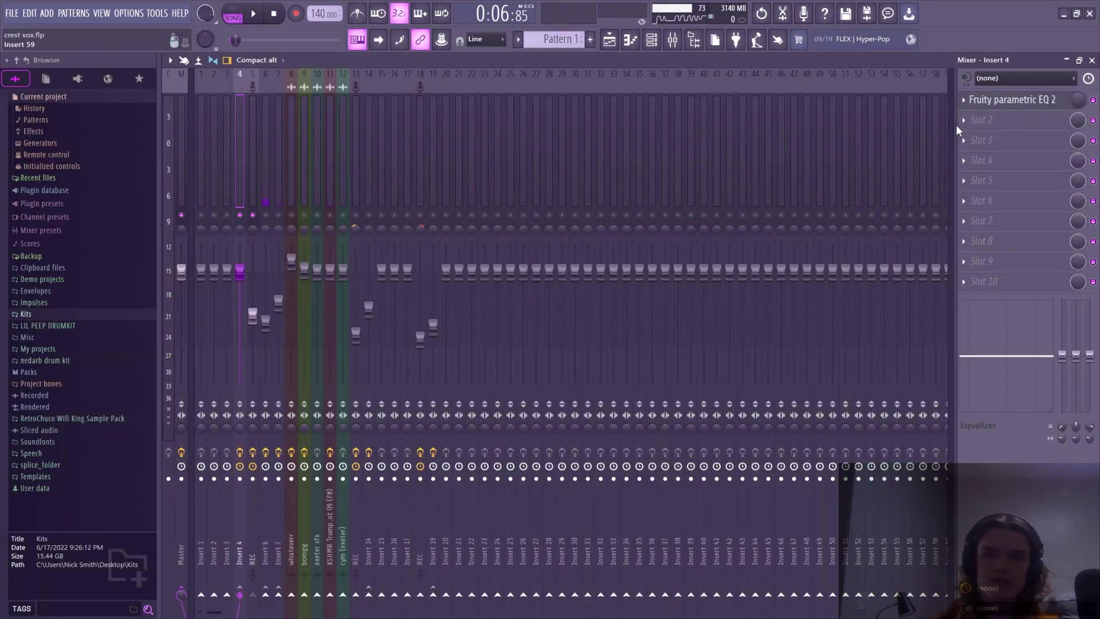
Examine the band-limited curve of the Fruity parametric EQ 2 on mixer Insert 4
click(1017, 102)
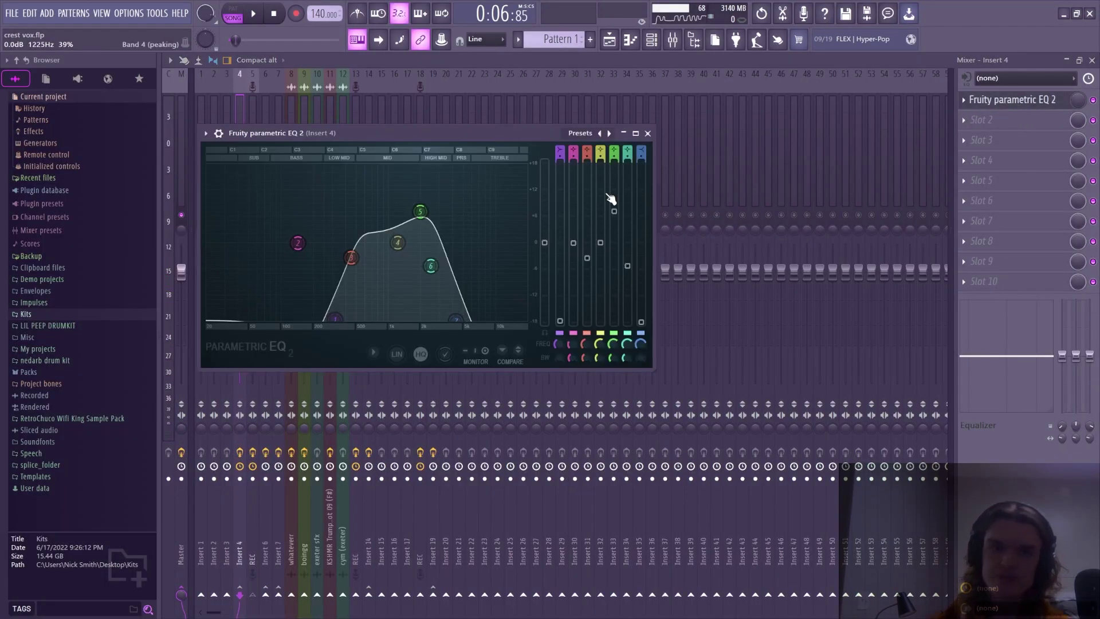
click(582, 138)
click(612, 259)
click(1012, 101)
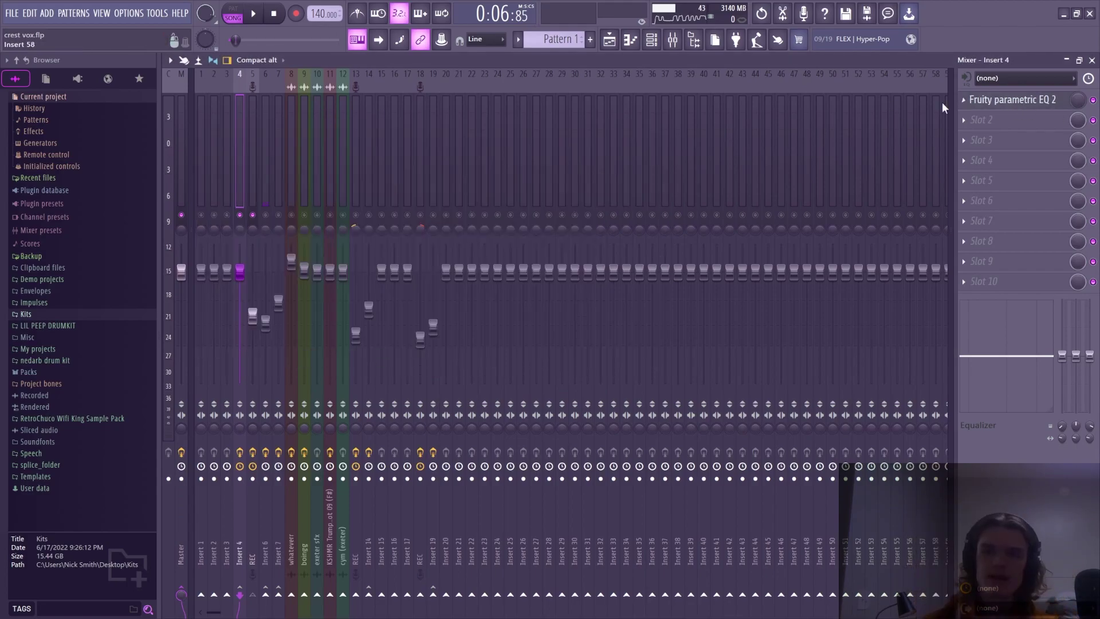
Show the playlist zoomed out to review the vocal clips across the whole arrangement
click(616, 43)
scroll(478, 229, down, 2)
scroll(516, 229, up, 2)
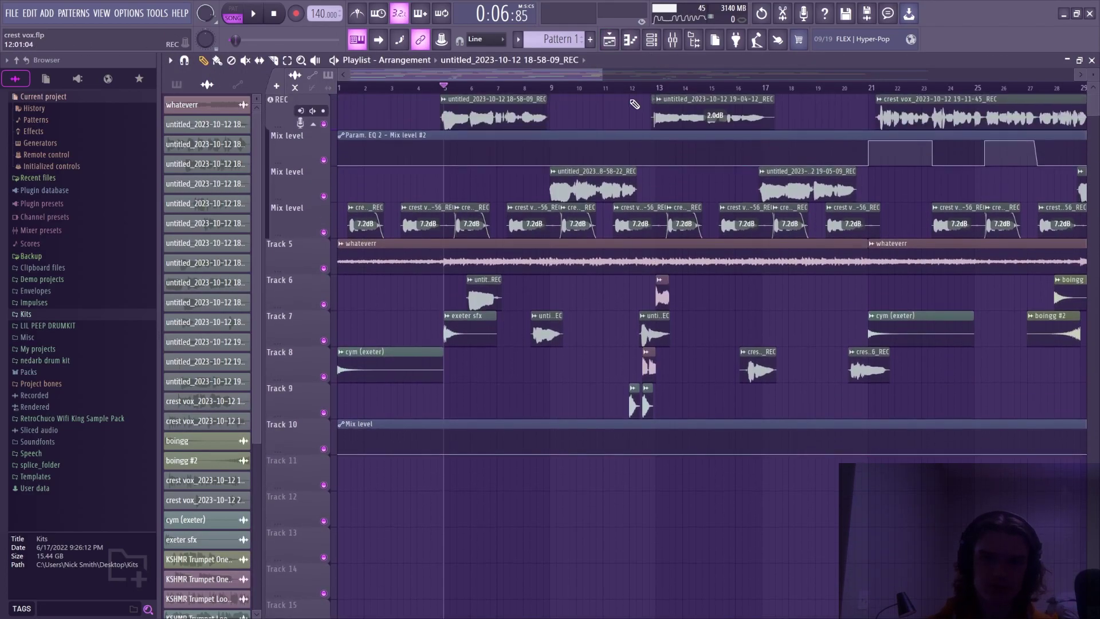
scroll(659, 115, down, 3)
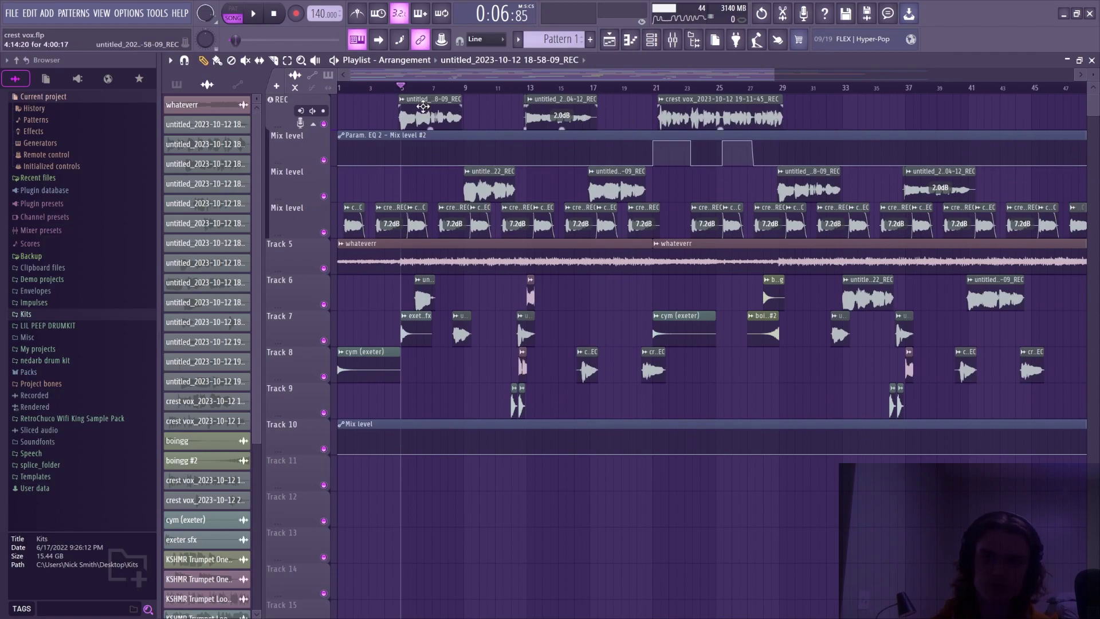
Solo the REC vocal on mixer track 13 with its Insert 14 send, and select Insert 14 to show its reverb
click(672, 39)
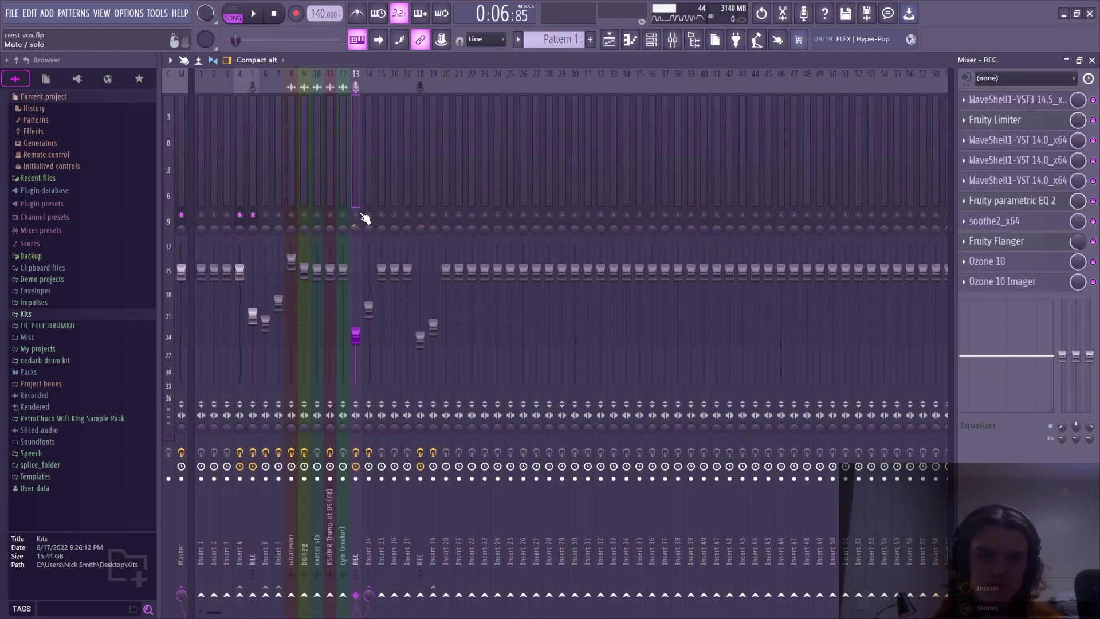
click(368, 189)
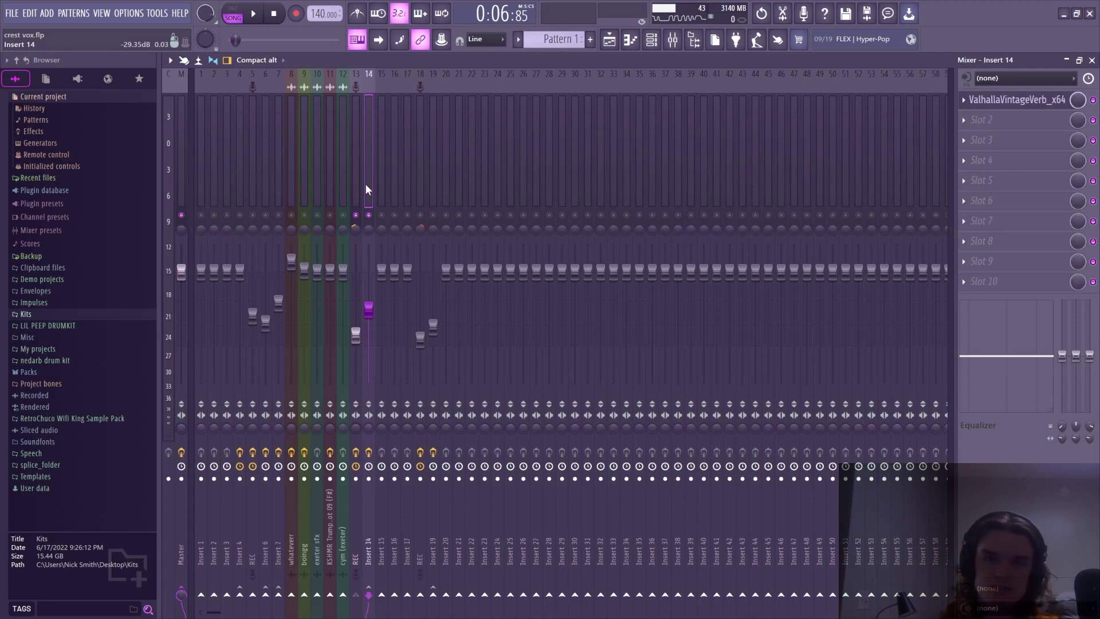
Select the REC vocal on mixer track 18 and play its section of the song while viewing the mixer levels
click(358, 186)
key(F5)
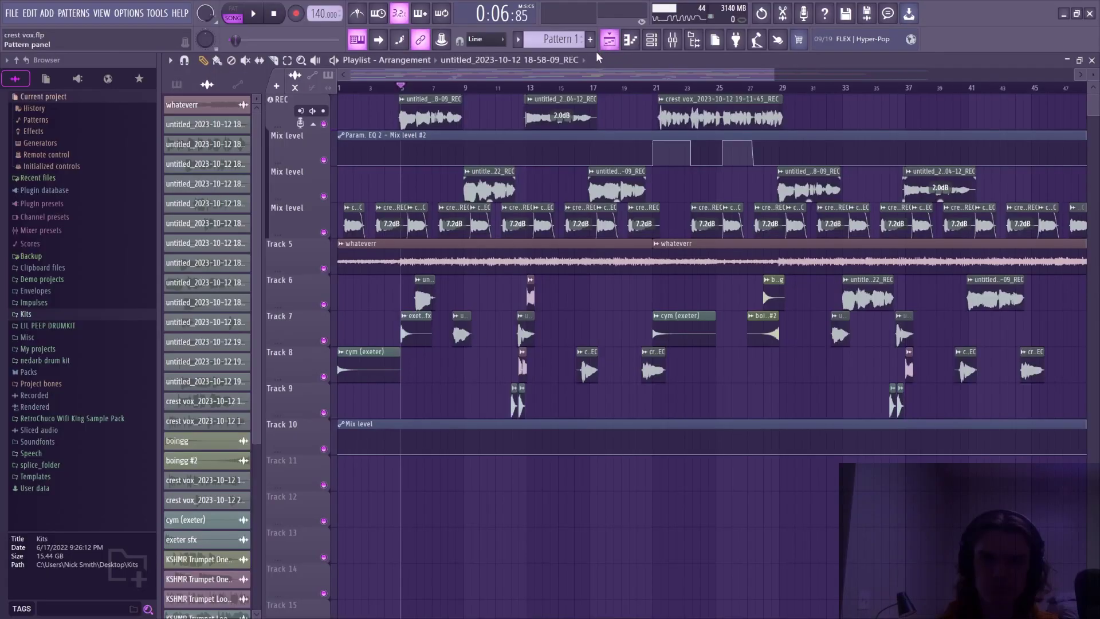
key(F9)
click(422, 172)
key(F5)
click(516, 89)
key(space)
click(672, 46)
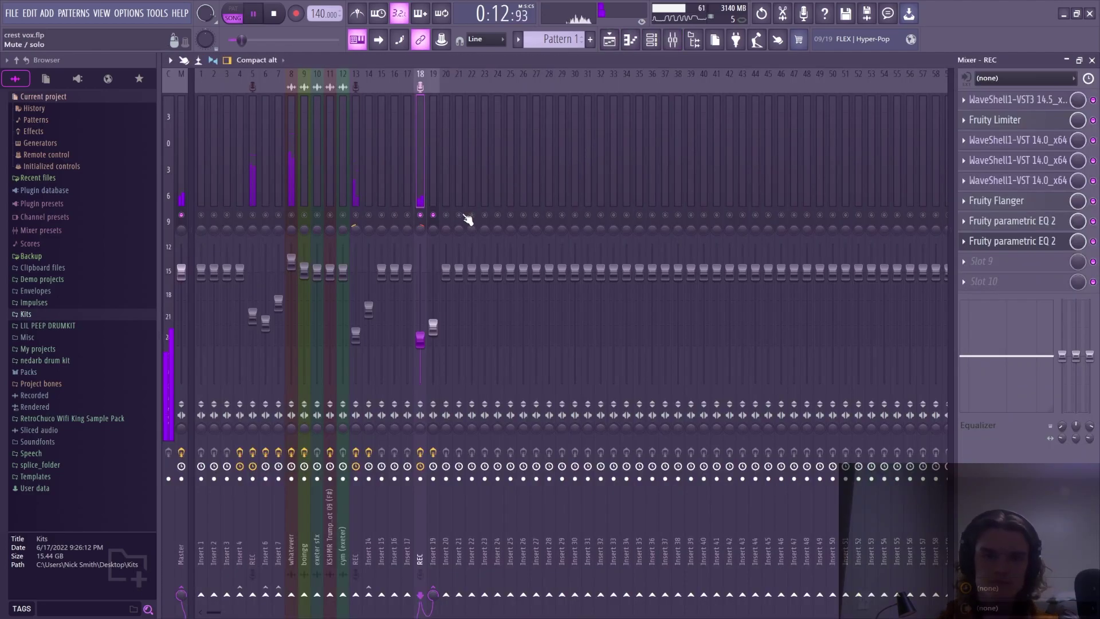
Stop playback and inspect the Fruity Flanger, parametric EQ 2 and WaveShell effects on the REC vocal's mixer track 18
key(space)
click(1013, 203)
click(1014, 204)
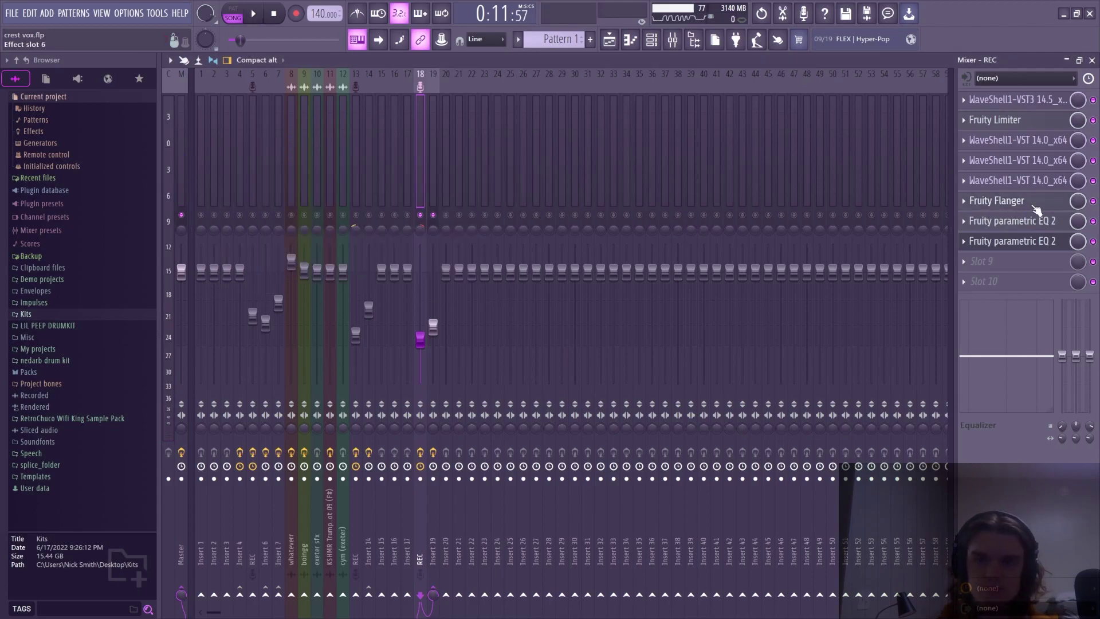
click(1013, 221)
click(1015, 222)
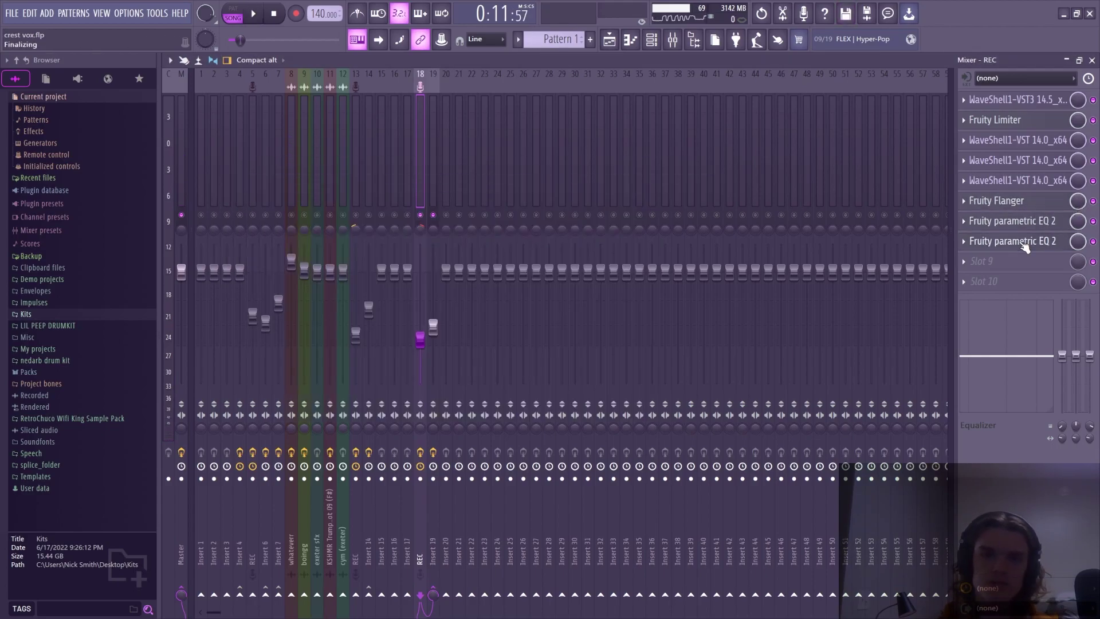
click(1019, 160)
click(1020, 159)
click(1019, 180)
click(1019, 180)
Review the ValhallaShimmer_x64 slot's plugin settings on mixer Insert 19
click(432, 183)
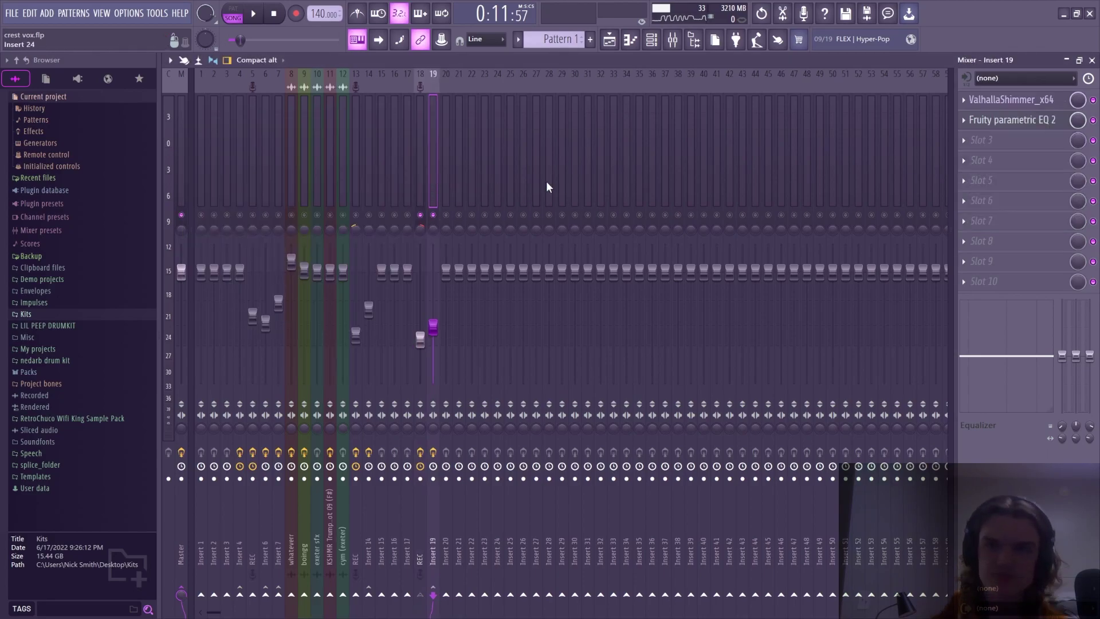
click(1008, 103)
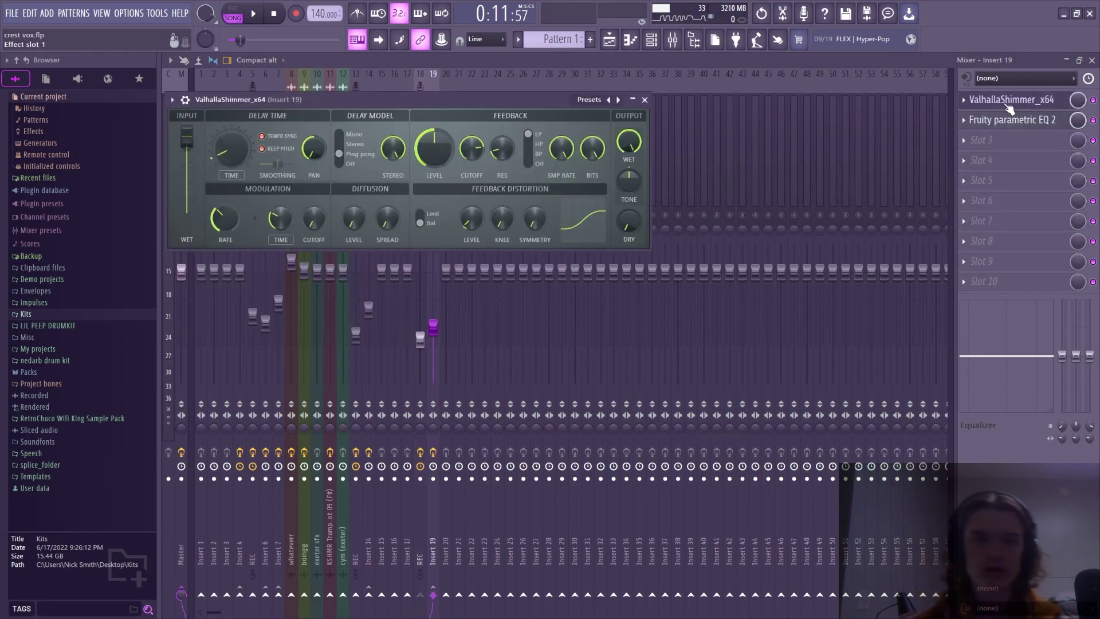
click(644, 100)
Select REC on mixer track 13 and play the arrangement from the start with the mixer shown
click(360, 194)
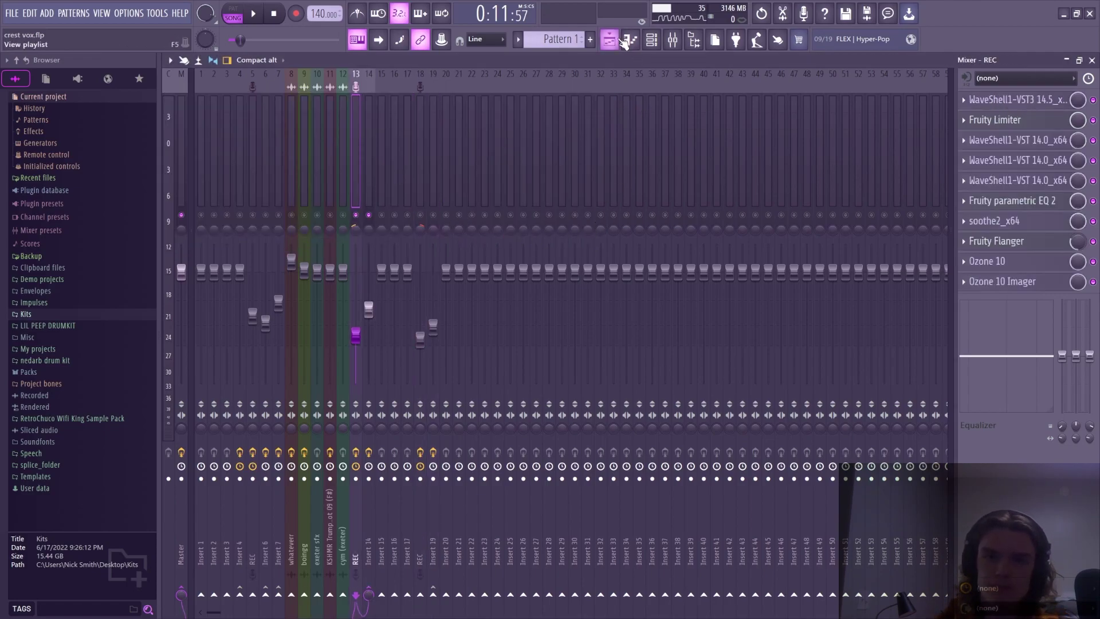
click(619, 39)
scroll(507, 90, down, 3)
key(space)
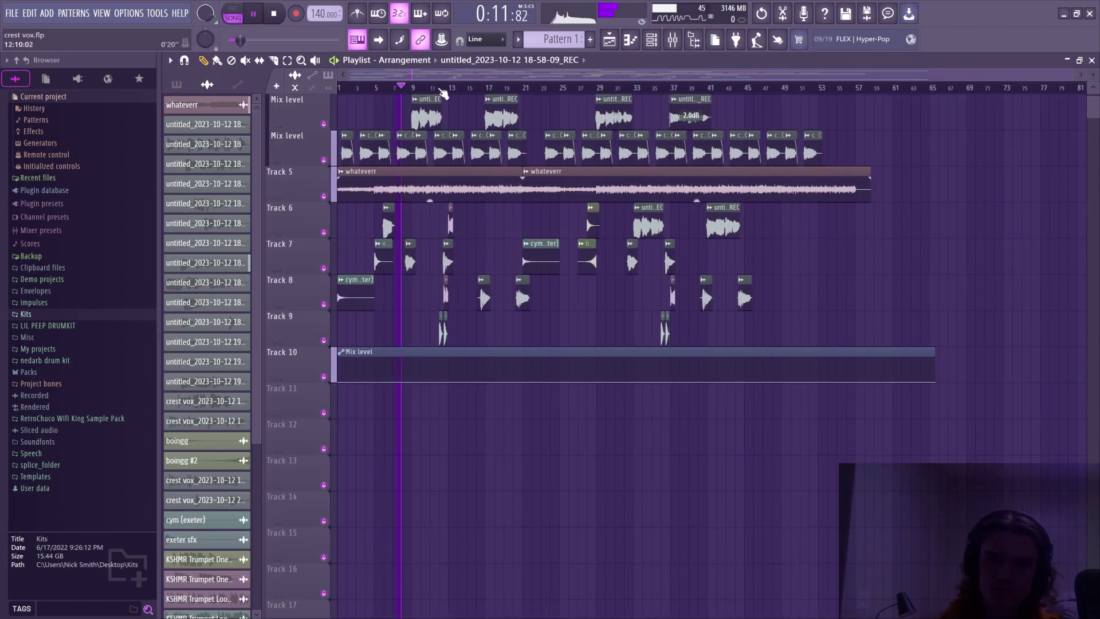
drag(398, 93, 376, 91)
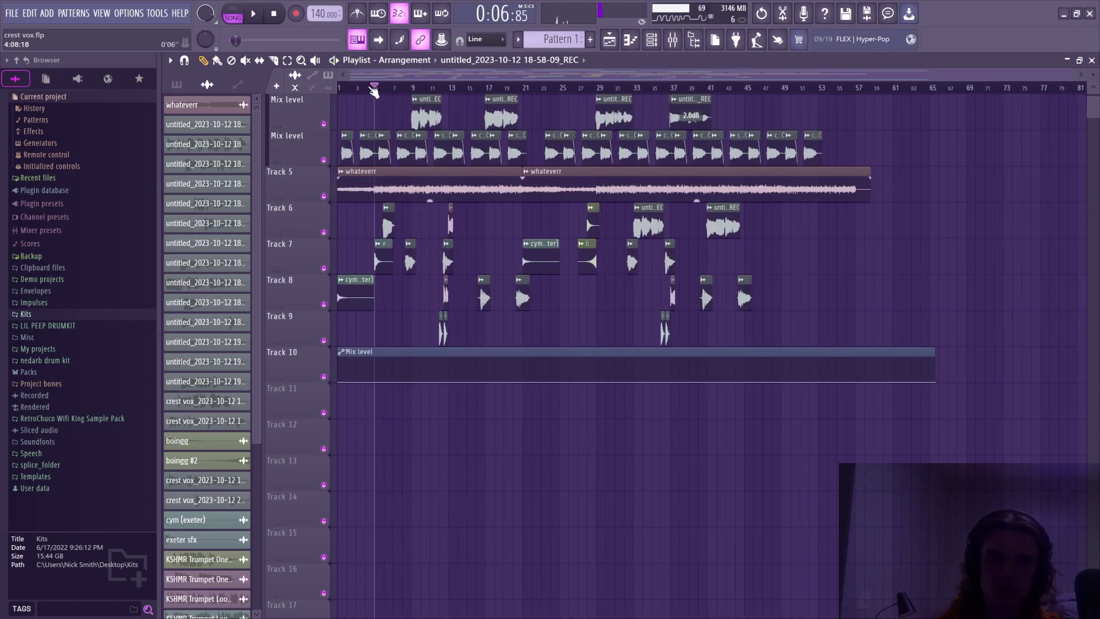
scroll(338, 90, up, 3)
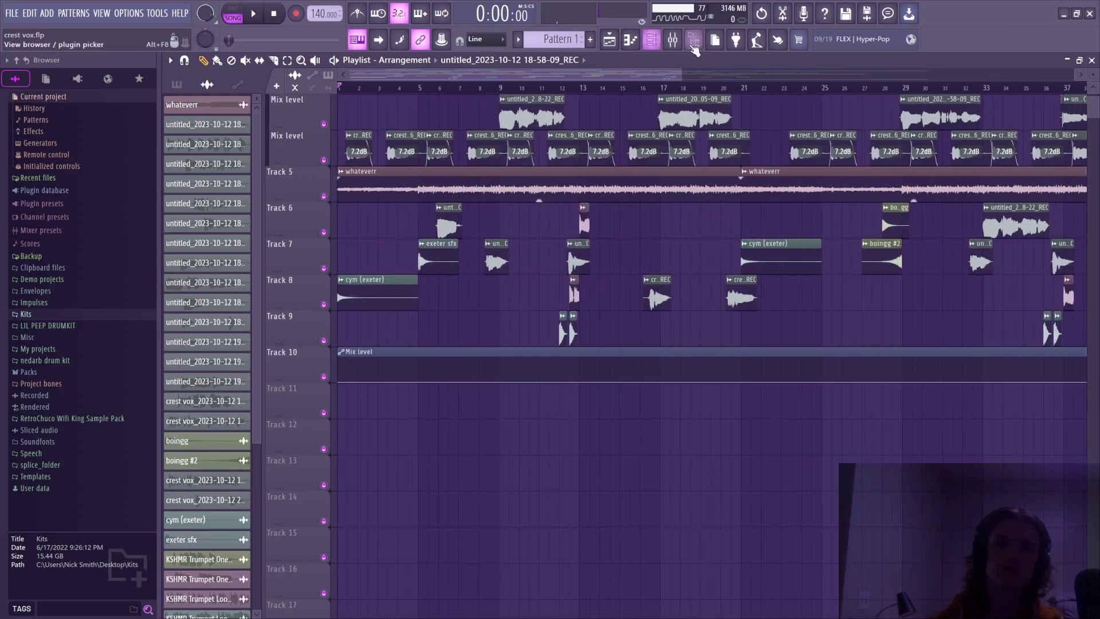
click(673, 39)
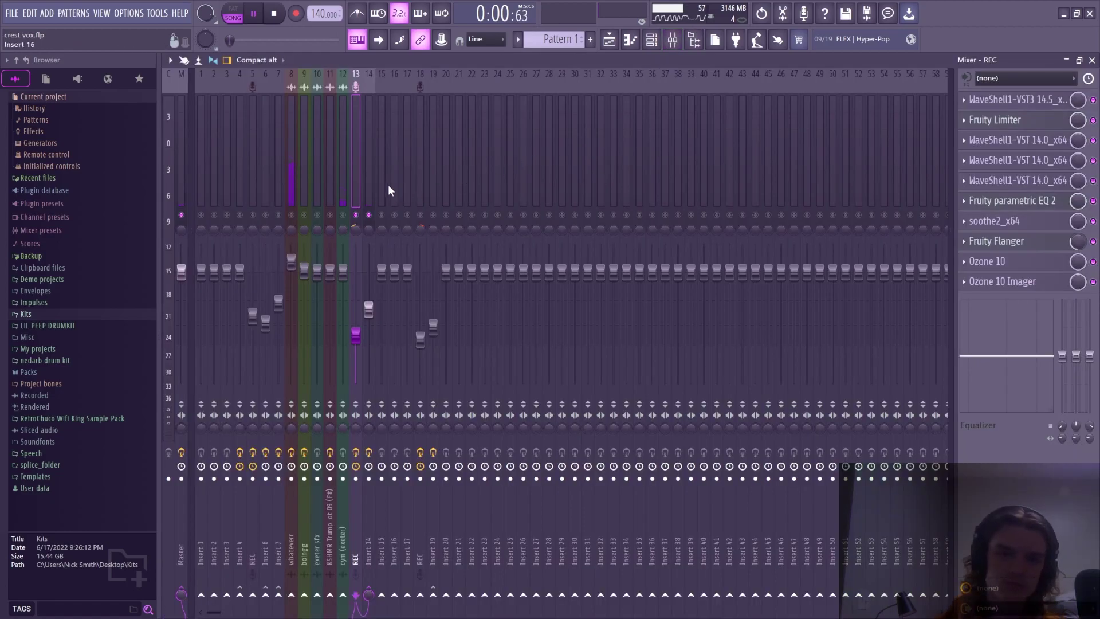
Check the first crest vox vocal clip's channel settings and mixer routing, watch the REC track's levels, and stop playback
click(609, 40)
double_click(350, 161)
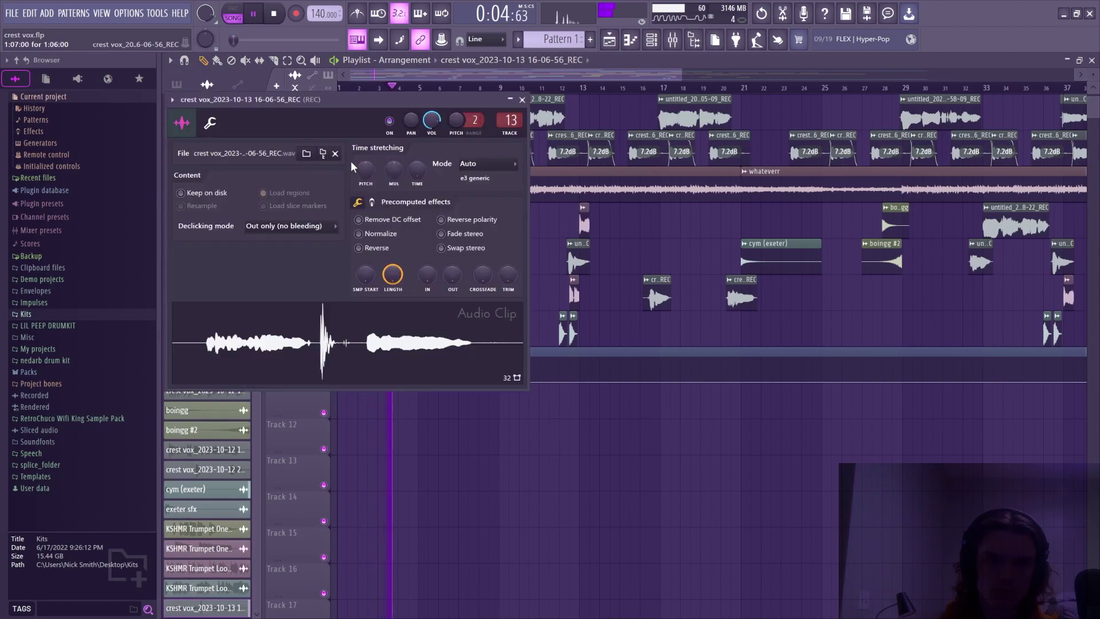
click(523, 101)
click(672, 39)
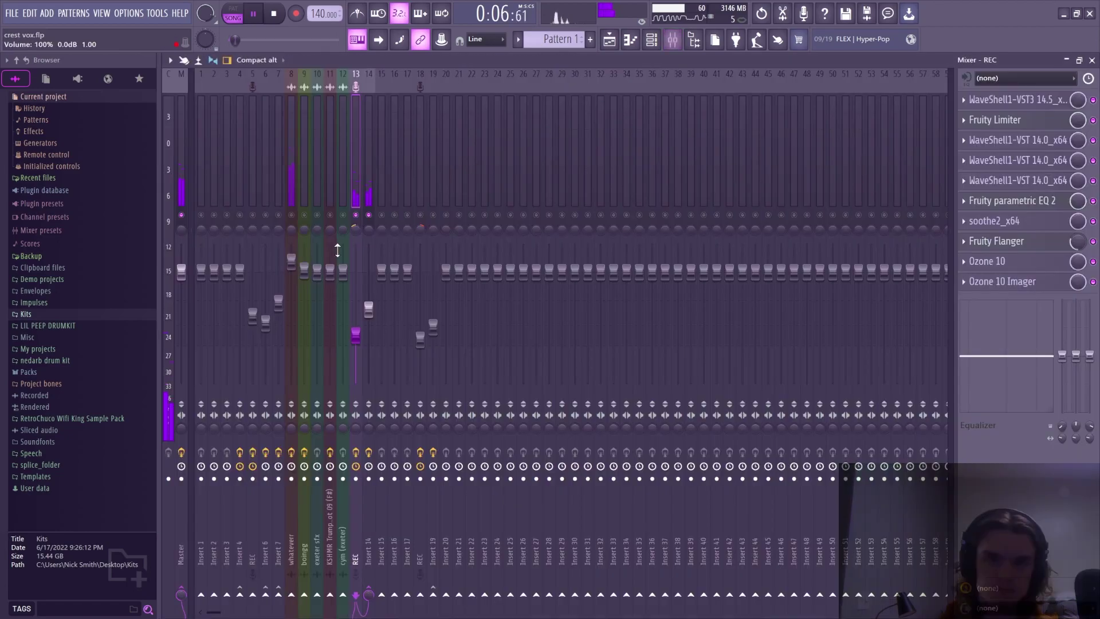
key(space)
Solo playlist tracks 7, 8 and 9, which hold the sound effects and ad-lib clips
click(610, 43)
scroll(331, 282, down, 3)
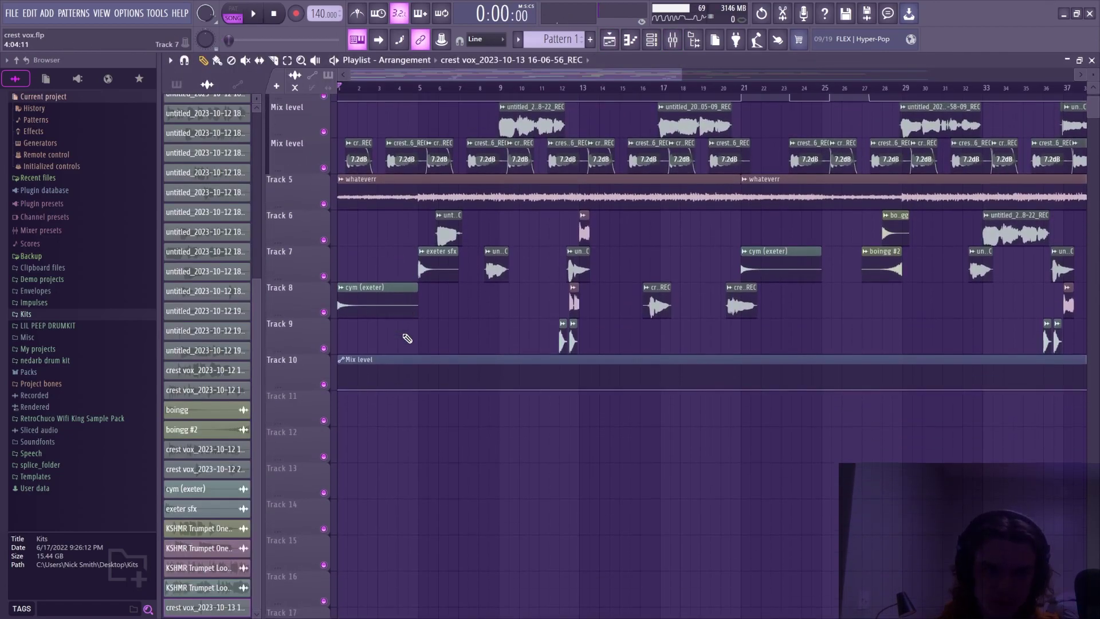
right_click(324, 339)
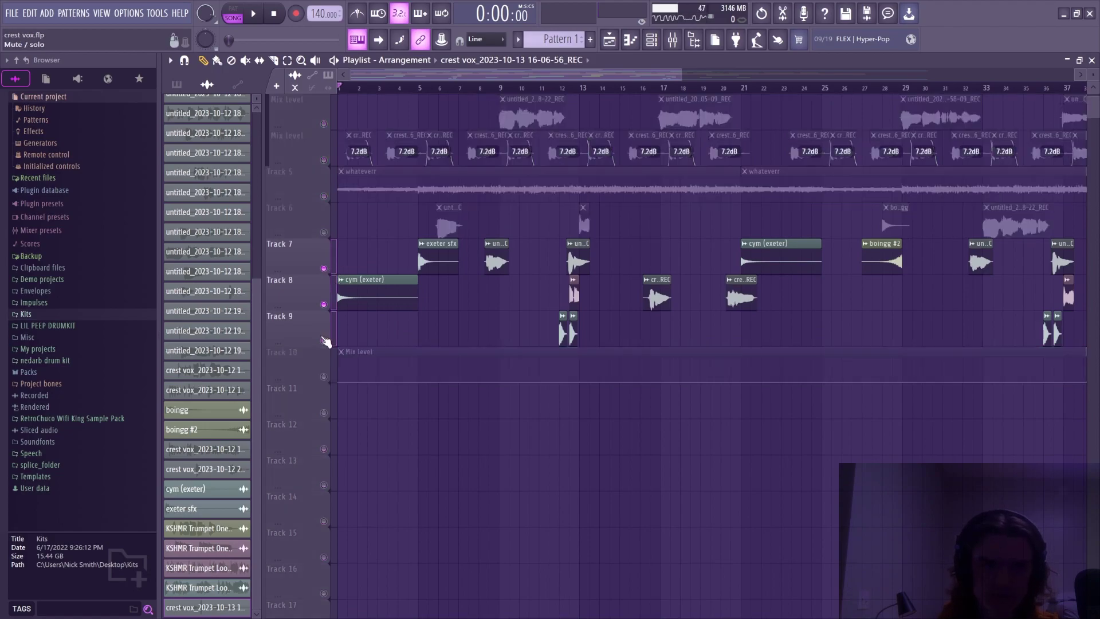
Try shifting two Track 7 vocal clips up to Track 6, and inspect the cym (exeter) clip on Track 8
drag(617, 273, 493, 264)
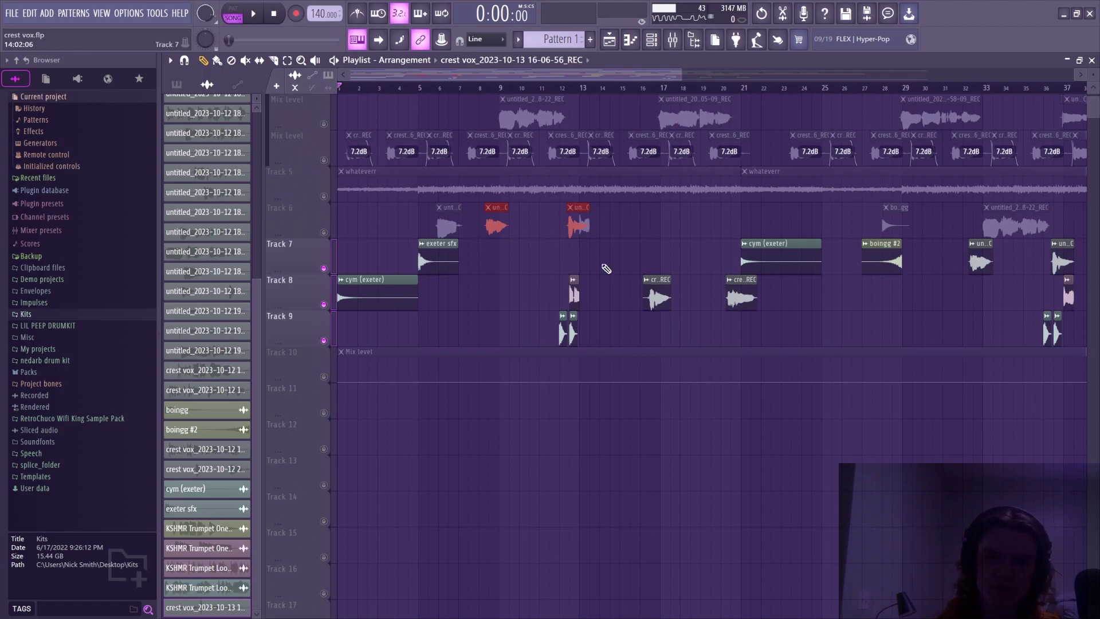
double_click(387, 282)
click(597, 210)
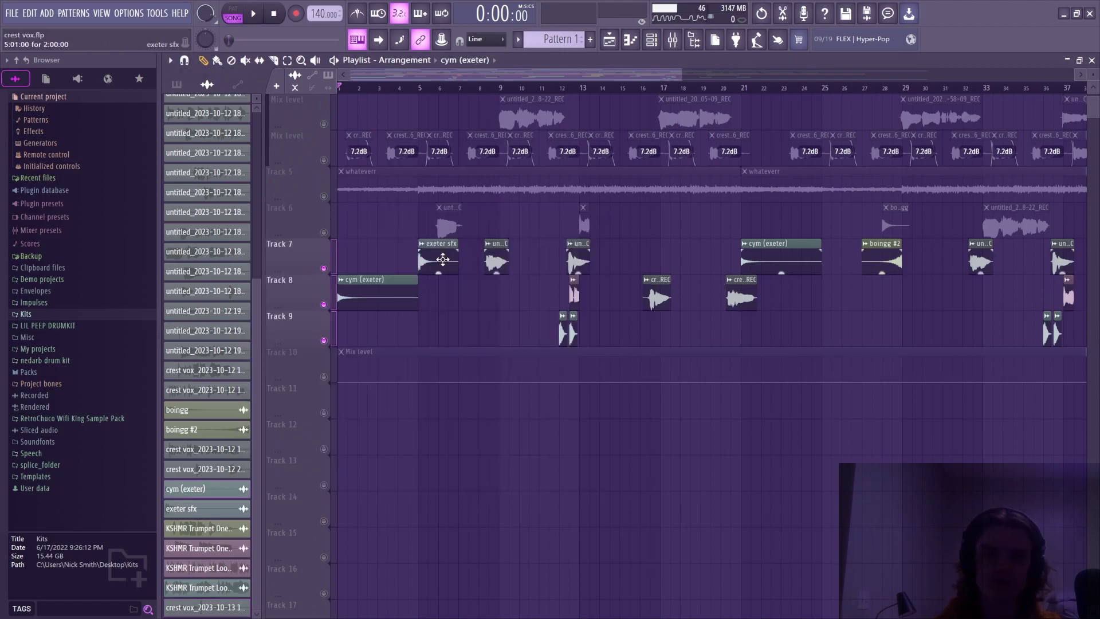
Audition the soloed effects and ad-libs on tracks 7 to 9 from the start, from bar 5 and from bar 12
key(space)
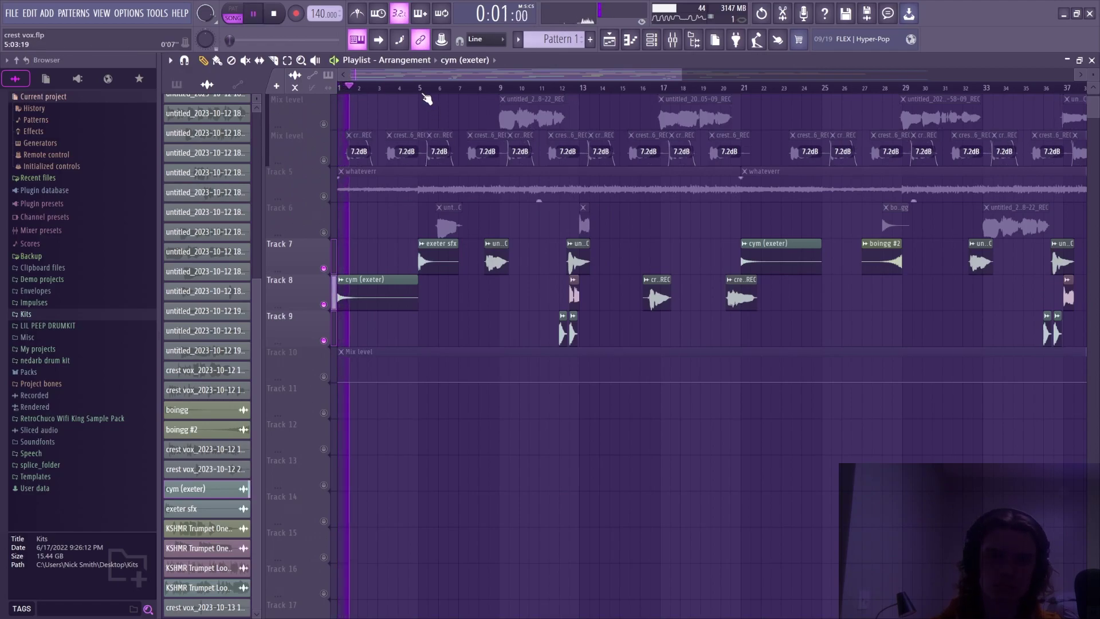
click(420, 88)
key(space)
click(561, 89)
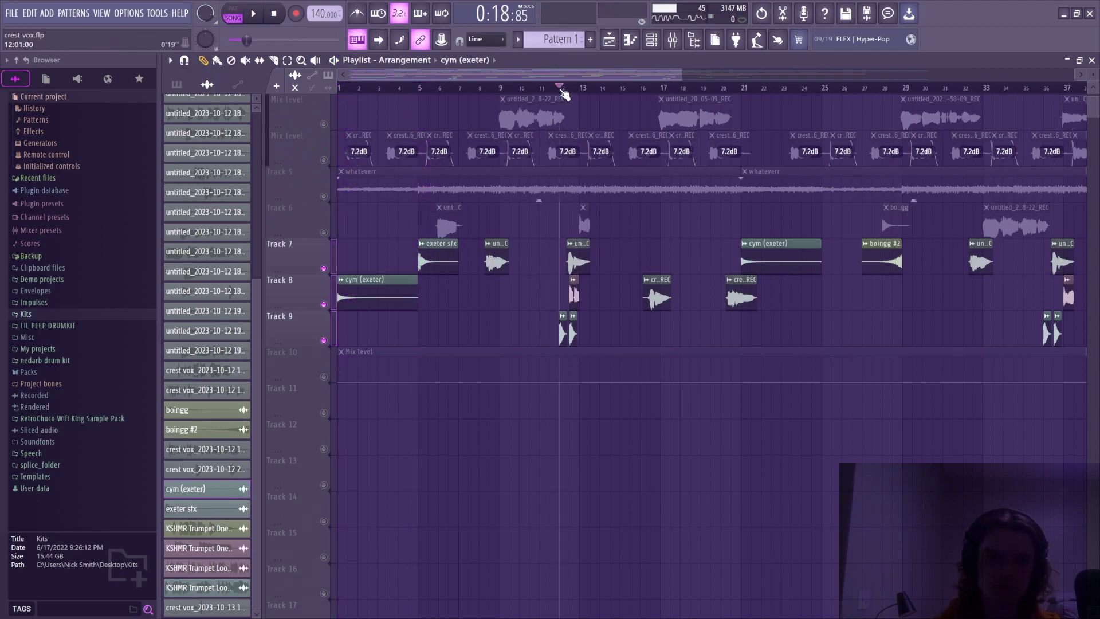
key(space)
key(space)
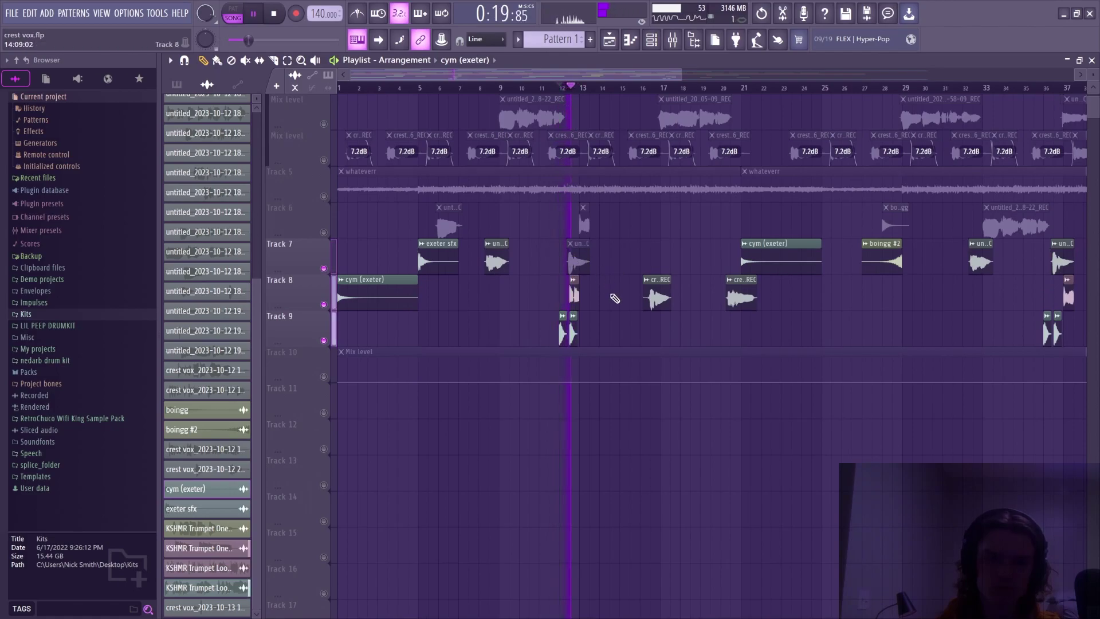
key(space)
Unsolo playlist tracks 7 to 9 and return the playhead to the start of the song
scroll(533, 77, down, 5)
click(545, 189)
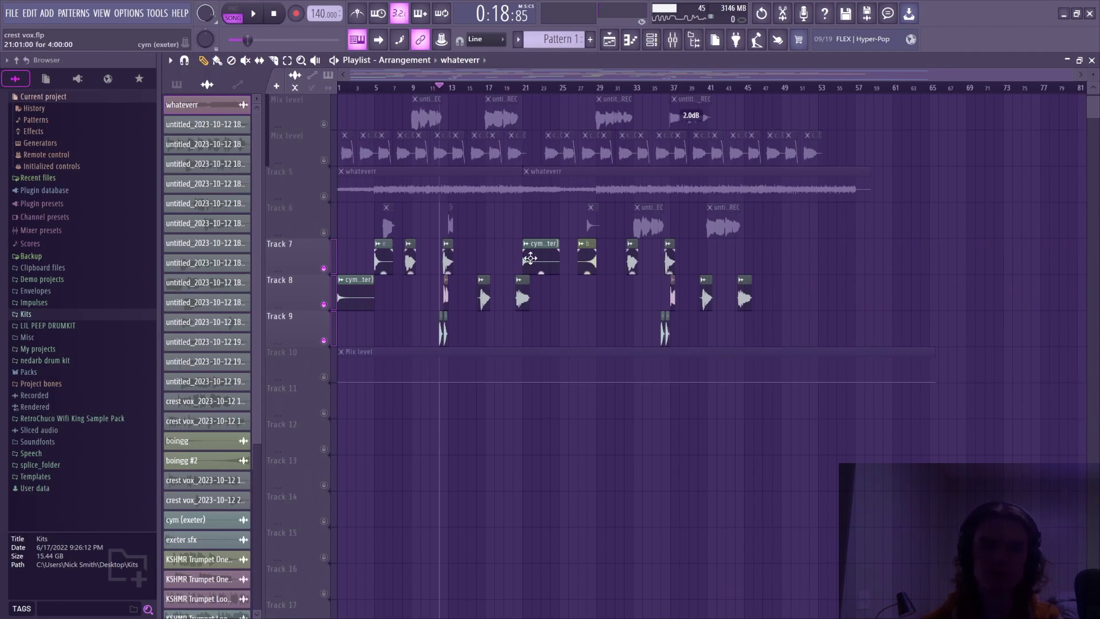
scroll(332, 199, up, 2)
right_click(325, 268)
right_click(326, 268)
drag(346, 88, 341, 89)
scroll(361, 79, up, 4)
scroll(365, 84, up, 3)
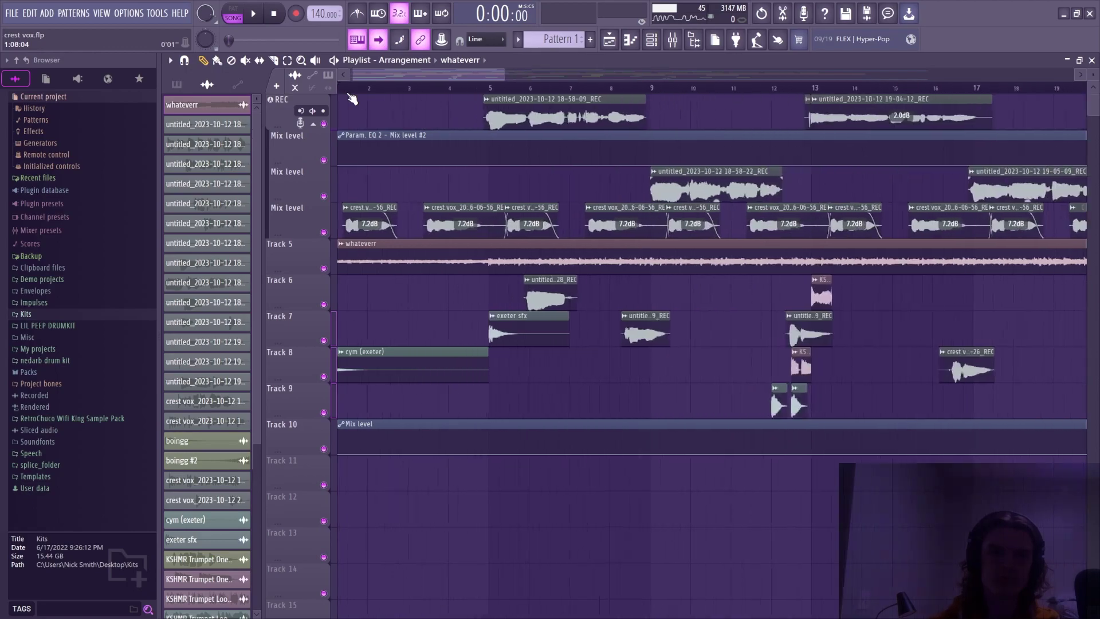